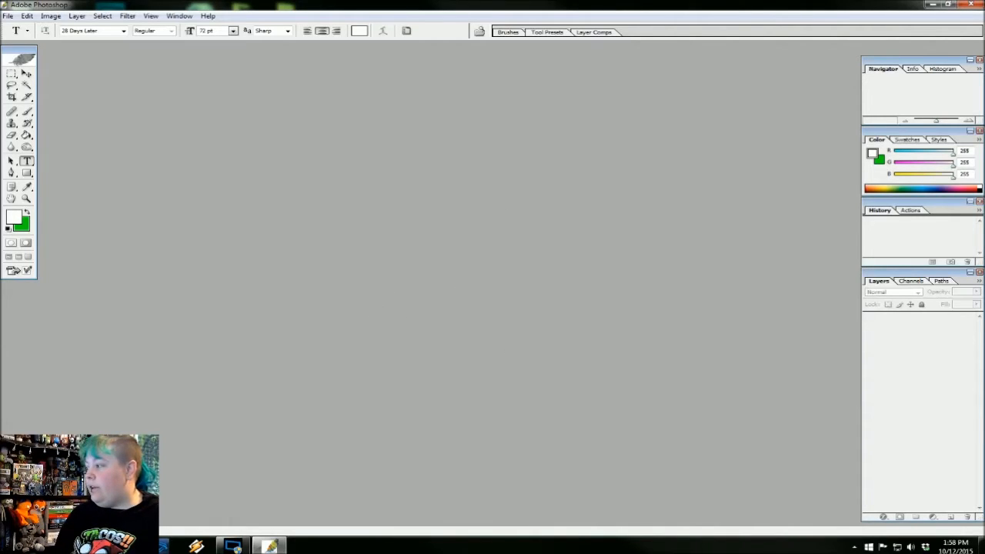
Step: Look through the For tutorial folder's pictures in Windows Explorer, previewing the archer, the Clouds anchor and Black-Holed-Sun
{"action": "key", "text": "alt+Tab"}
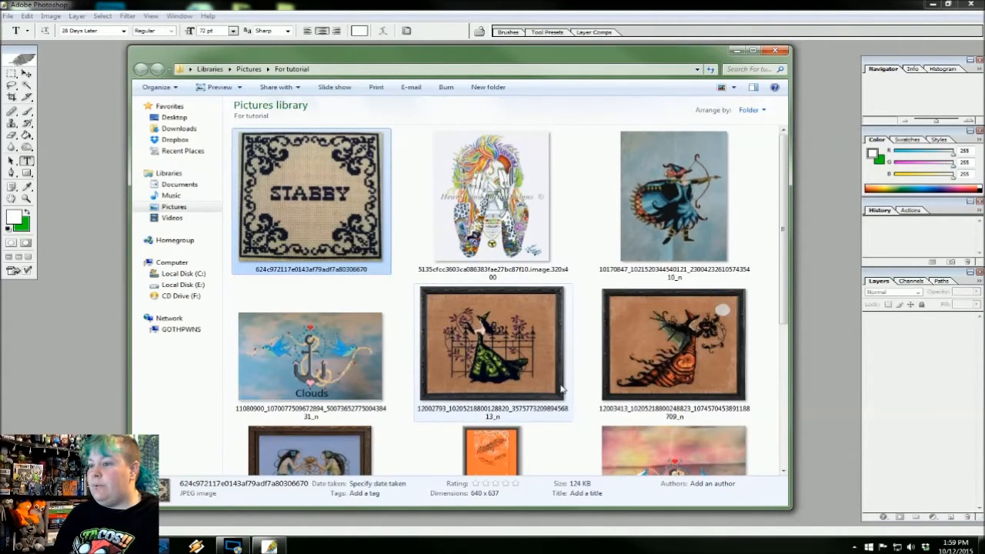
{"action": "double_click", "coordinate": [670, 226]}
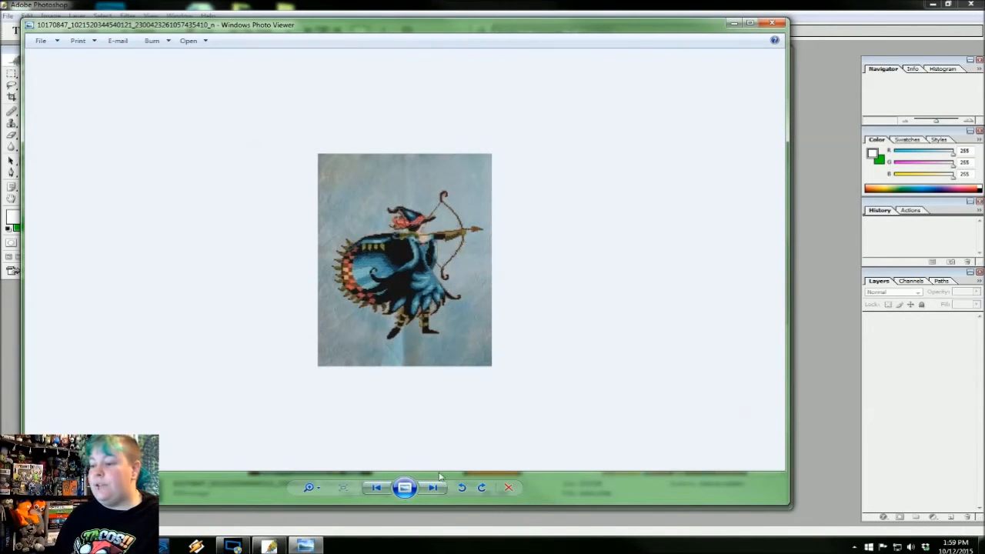
{"action": "left_click", "coordinate": [772, 23]}
{"action": "left_click", "coordinate": [321, 352]}
{"action": "double_click", "coordinate": [318, 353]}
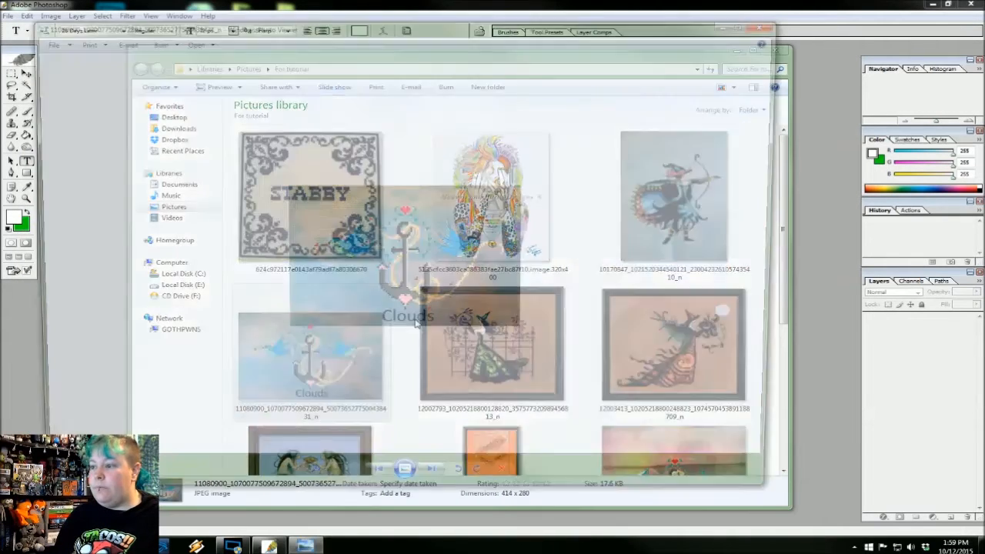
{"action": "left_click", "coordinate": [773, 24]}
{"action": "scroll", "coordinate": [681, 396], "scroll_direction": "down", "scroll_amount": 2}
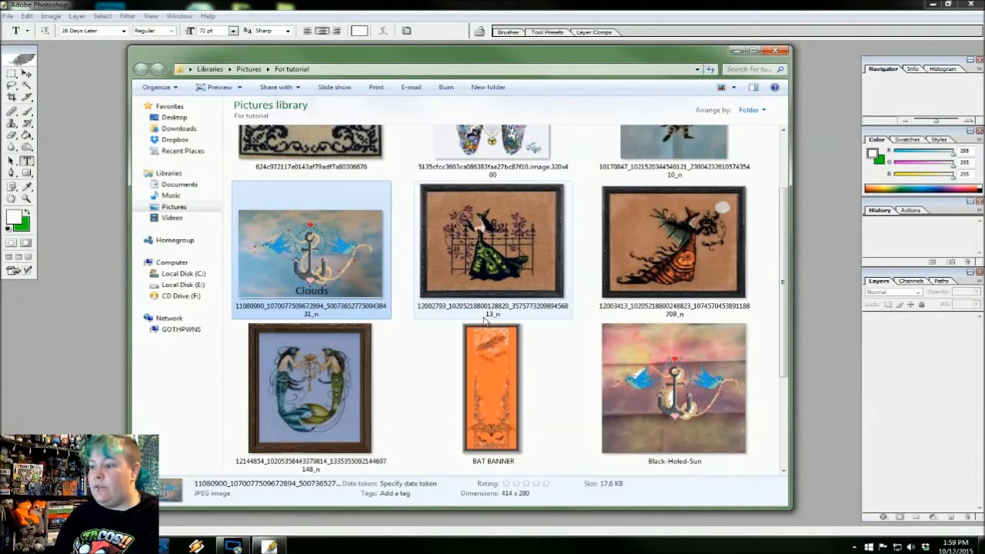
{"action": "double_click", "coordinate": [681, 396]}
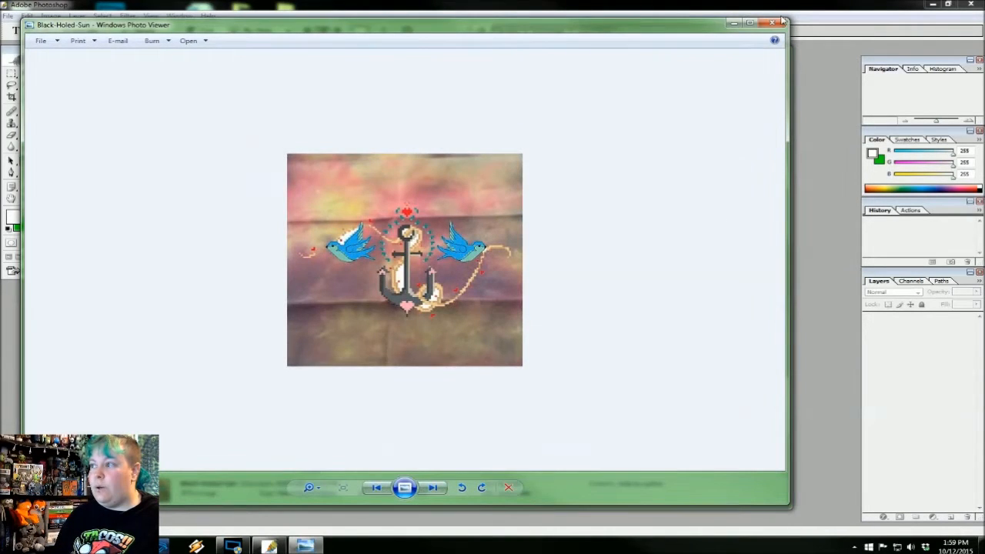
{"action": "left_click", "coordinate": [773, 24]}
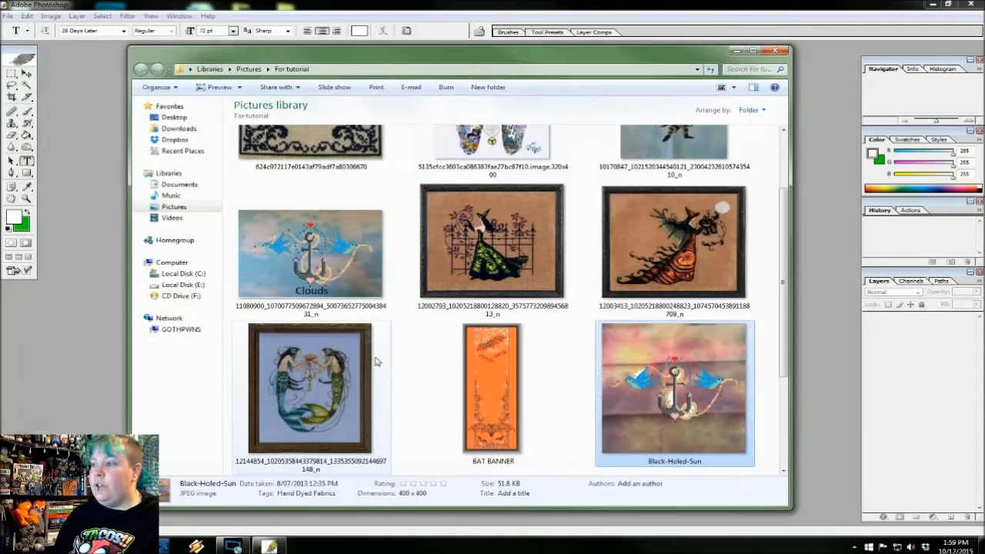
{"action": "left_click", "coordinate": [498, 397]}
{"action": "scroll", "coordinate": [498, 397], "scroll_direction": "down", "scroll_amount": 1}
{"action": "scroll", "coordinate": [499, 398], "scroll_direction": "up", "scroll_amount": 3}
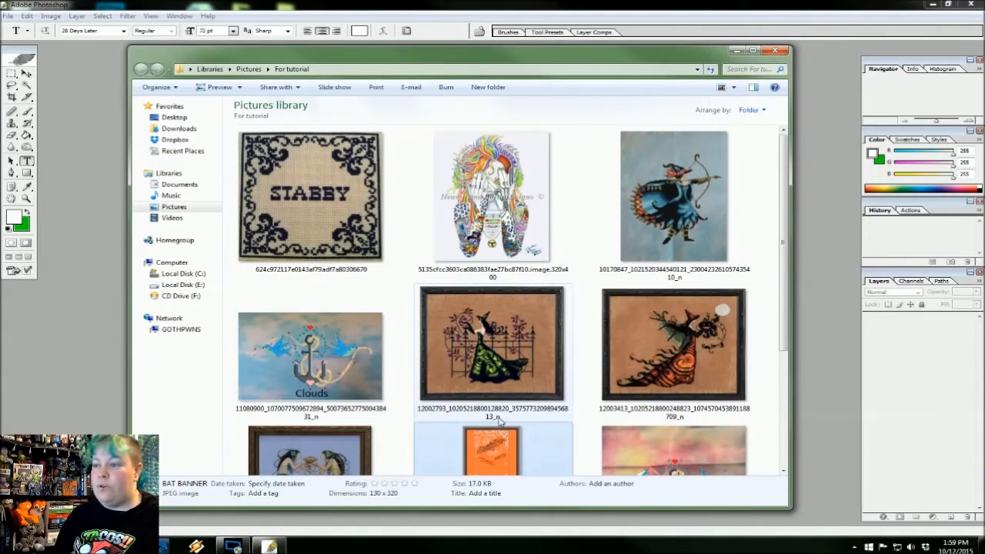
Step: Open the framed picture of the witch in the orange dress from the For tutorial folder in Photoshop
{"action": "left_click_drag", "start_coordinate": [493, 56], "coordinate": [626, 45]}
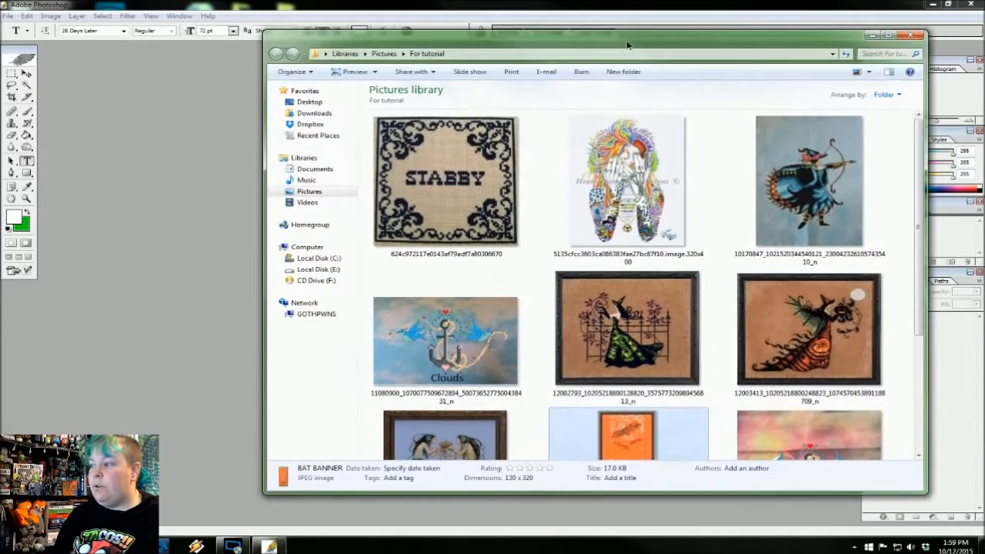
{"action": "left_click", "coordinate": [735, 329]}
{"action": "left_click_drag", "start_coordinate": [812, 365], "coordinate": [133, 175]}
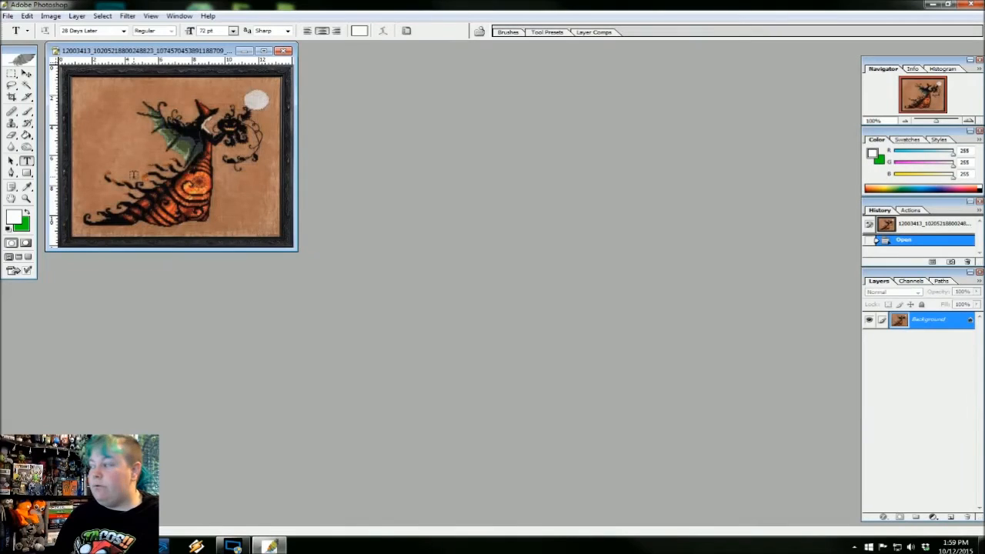
Step: Open the rainbow-haired figure picture in Photoshop and minimize it, leaving the witch picture active with the Move tool
{"action": "left_click", "coordinate": [123, 545]}
{"action": "left_click_drag", "start_coordinate": [584, 199], "coordinate": [163, 359]}
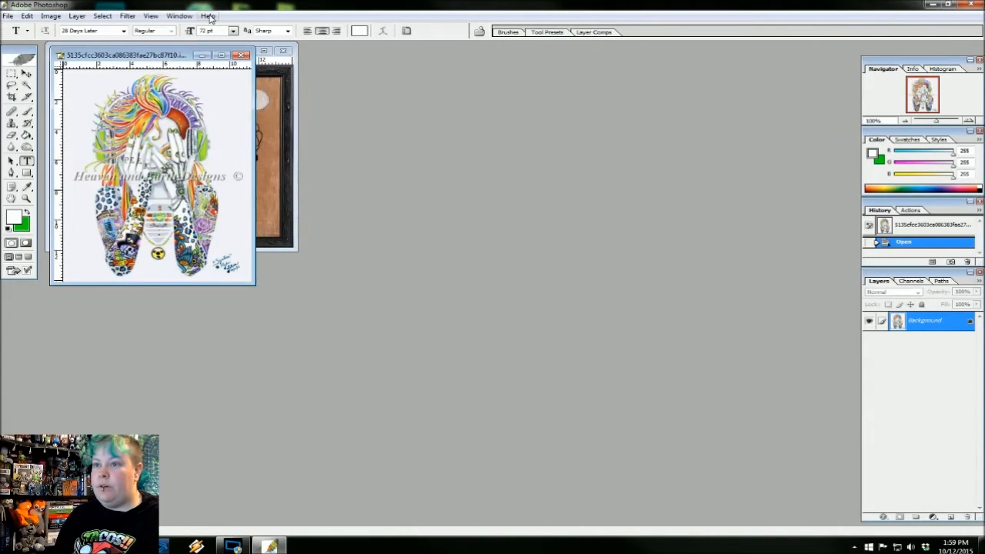
{"action": "left_click", "coordinate": [202, 55]}
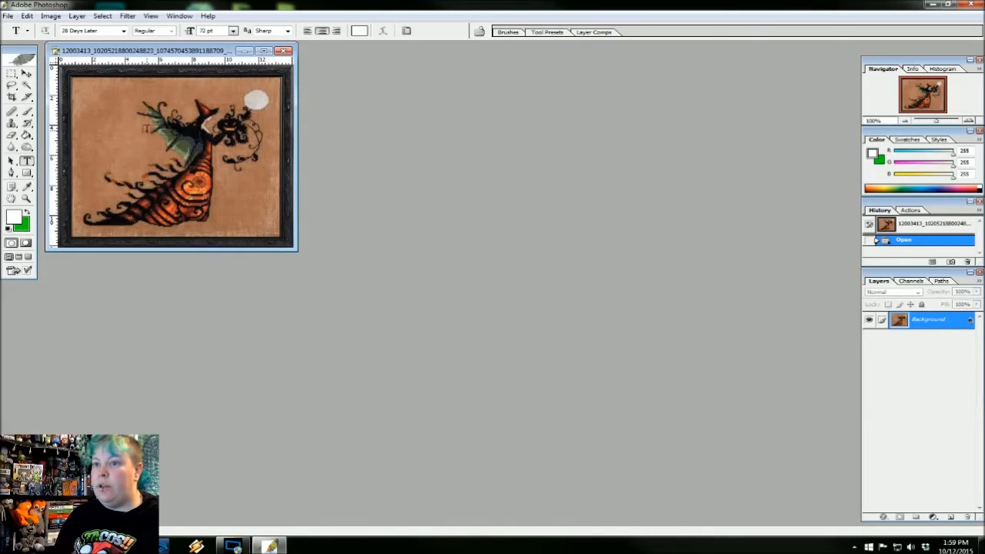
{"action": "left_click_drag", "start_coordinate": [140, 52], "coordinate": [151, 70]}
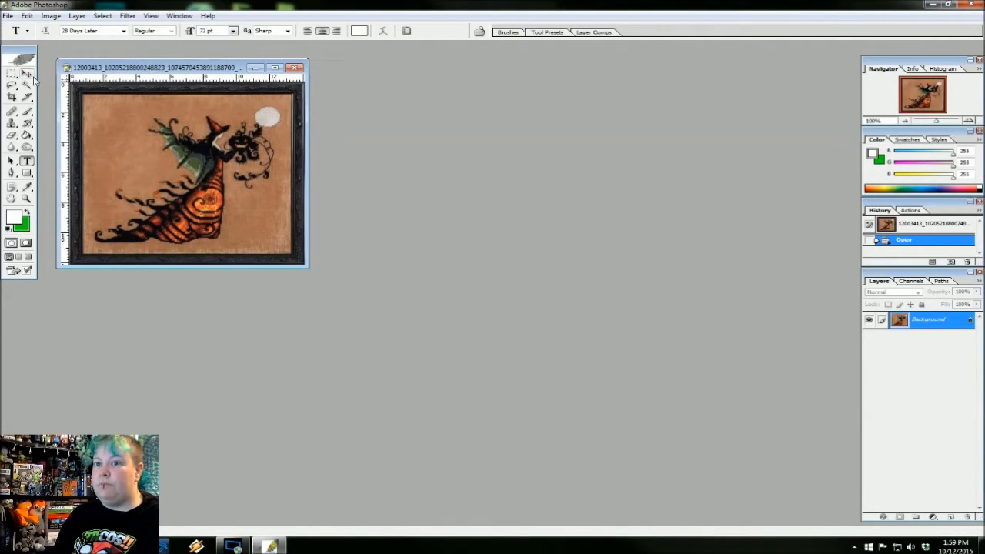
{"action": "left_click", "coordinate": [28, 74]}
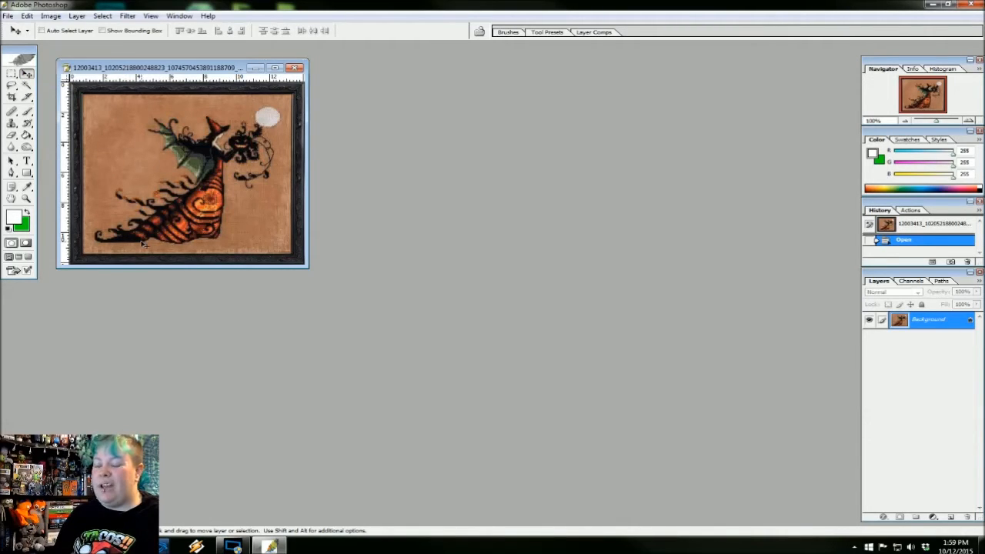
Step: Browse in Windows Explorer to the Fabrics folder inside Colour Cascades in the Pictures library
{"action": "left_click", "coordinate": [89, 544]}
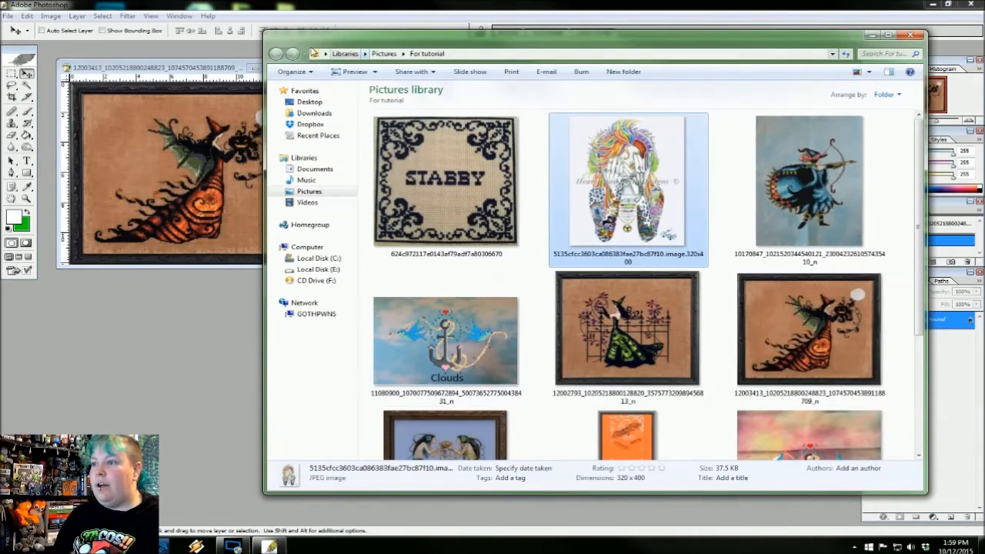
{"action": "left_click", "coordinate": [276, 54]}
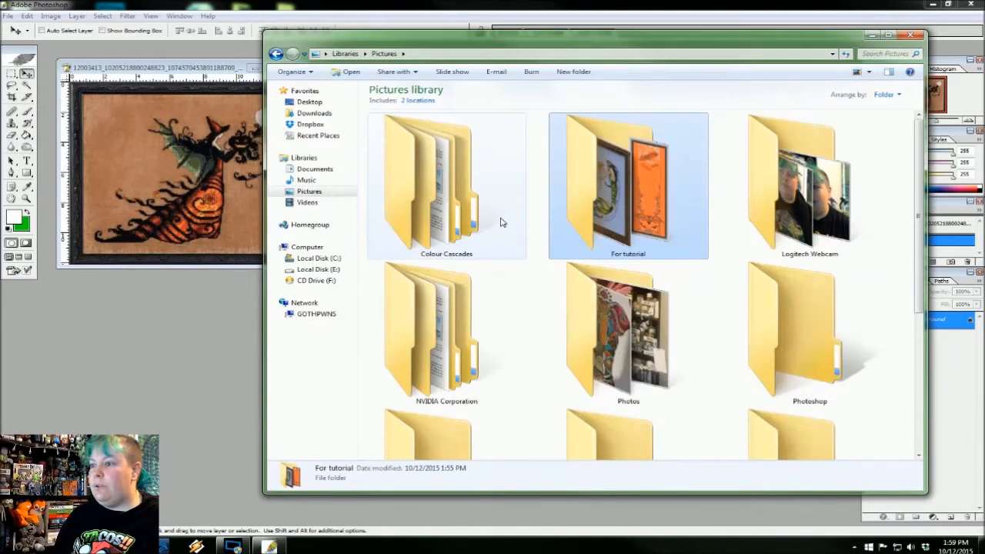
{"action": "double_click", "coordinate": [500, 221]}
{"action": "double_click", "coordinate": [500, 217]}
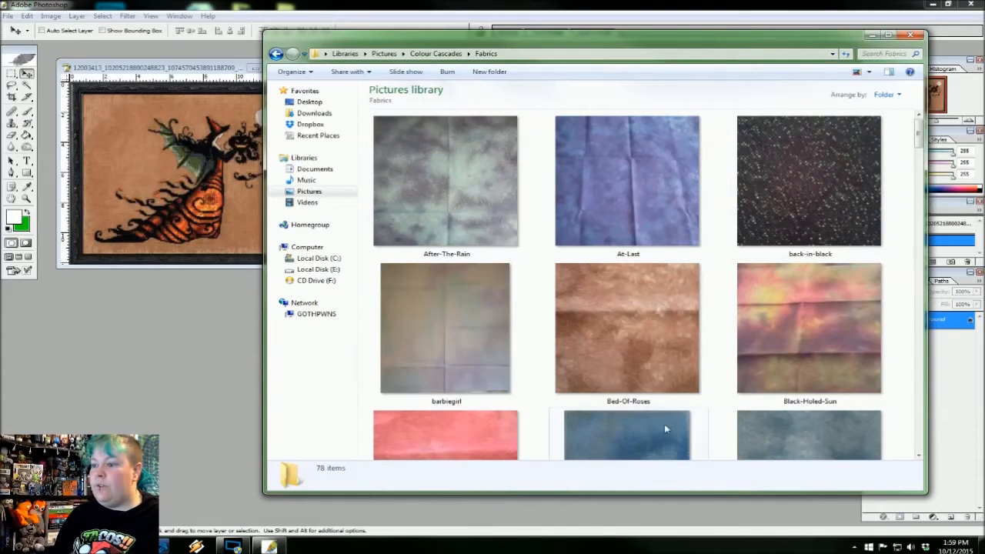
Step: Open the At-Last fabric image from the Fabrics folder in Photoshop
{"action": "mouse_move", "coordinate": [623, 351]}
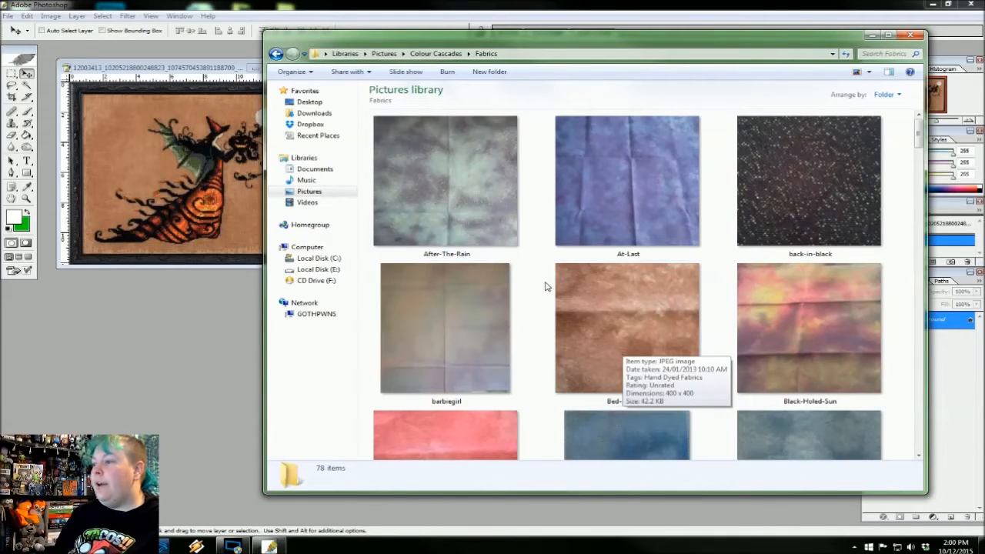
{"action": "scroll", "coordinate": [544, 238], "scroll_direction": "down", "scroll_amount": 1}
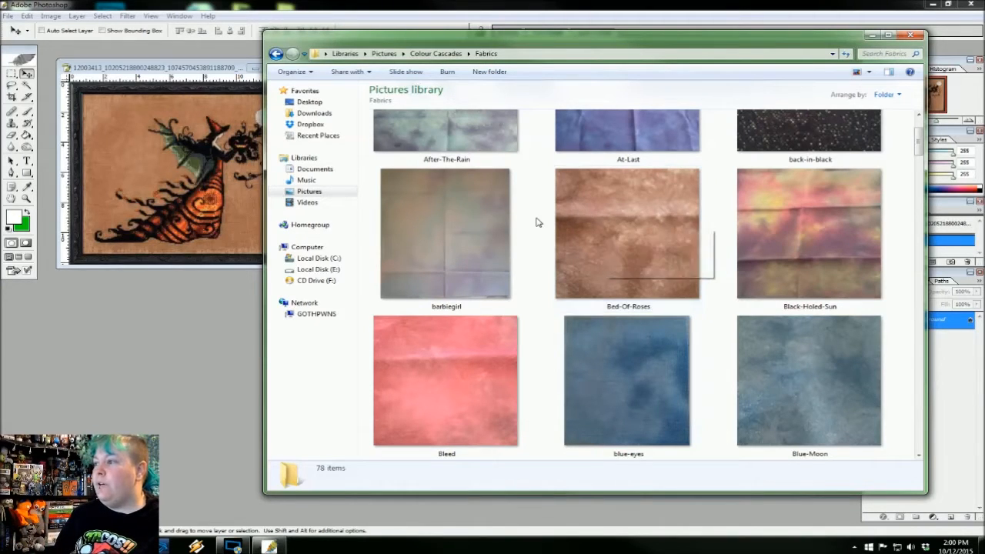
{"action": "left_click", "coordinate": [633, 240]}
{"action": "scroll", "coordinate": [627, 231], "scroll_direction": "up", "scroll_amount": 1}
{"action": "double_click", "coordinate": [610, 183]}
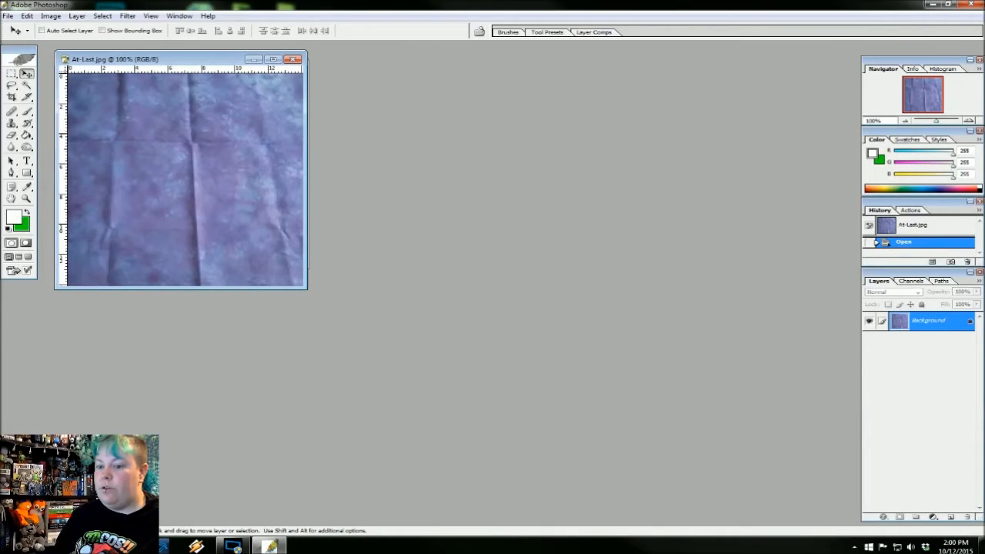
Step: Open the Black-Holed-Sun fabric image from the Fabrics folder in Photoshop
{"action": "key", "text": "alt+Tab"}
{"action": "left_click", "coordinate": [779, 346]}
{"action": "scroll", "coordinate": [787, 275], "scroll_direction": "down", "scroll_amount": 1}
{"action": "left_click_drag", "start_coordinate": [787, 276], "coordinate": [140, 306]}
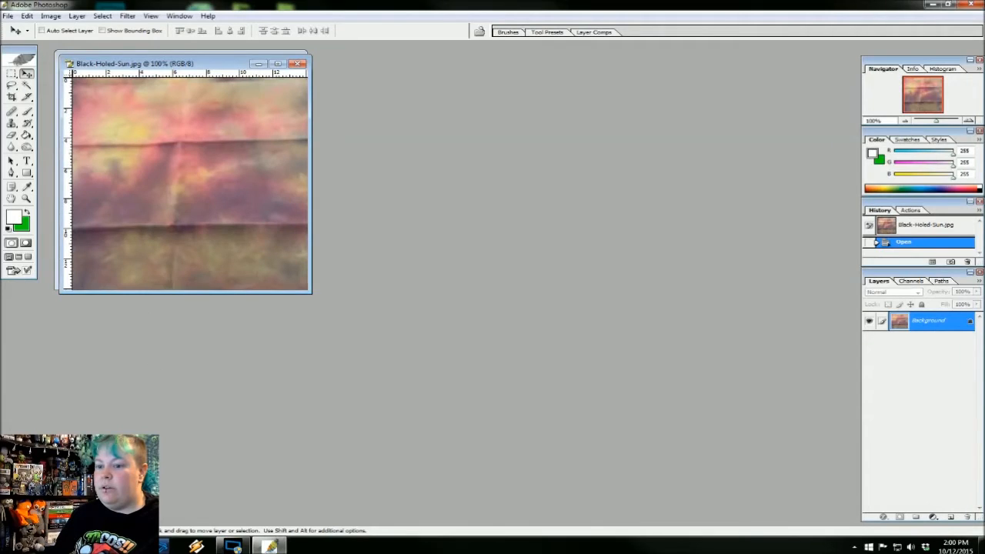
Step: Find the emerald-city fabric image in the Fabrics folder and open it in Photoshop
{"action": "key", "text": "alt+Tab"}
{"action": "left_click", "coordinate": [575, 323]}
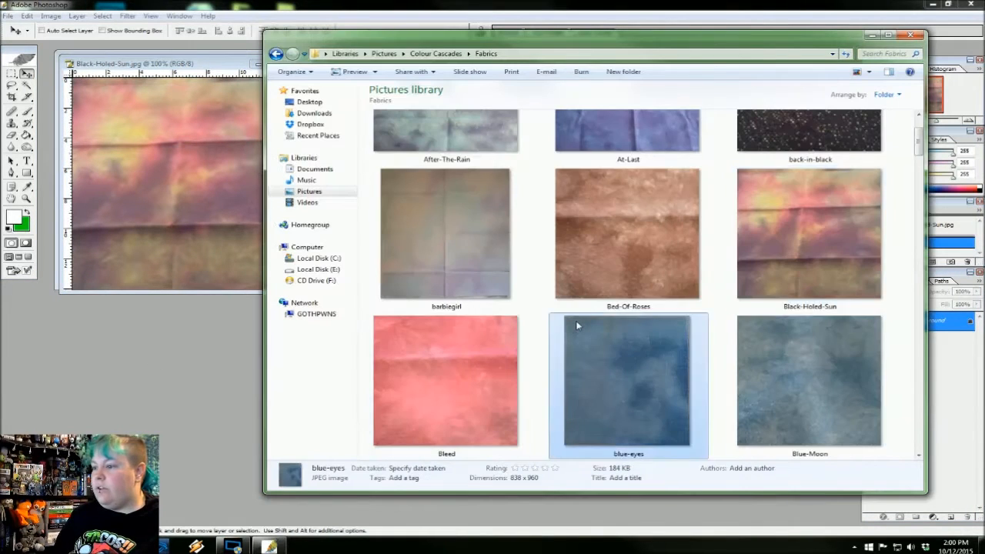
{"action": "scroll", "coordinate": [575, 325], "scroll_direction": "down", "scroll_amount": 1}
{"action": "scroll", "coordinate": [575, 325], "scroll_direction": "down", "scroll_amount": 2}
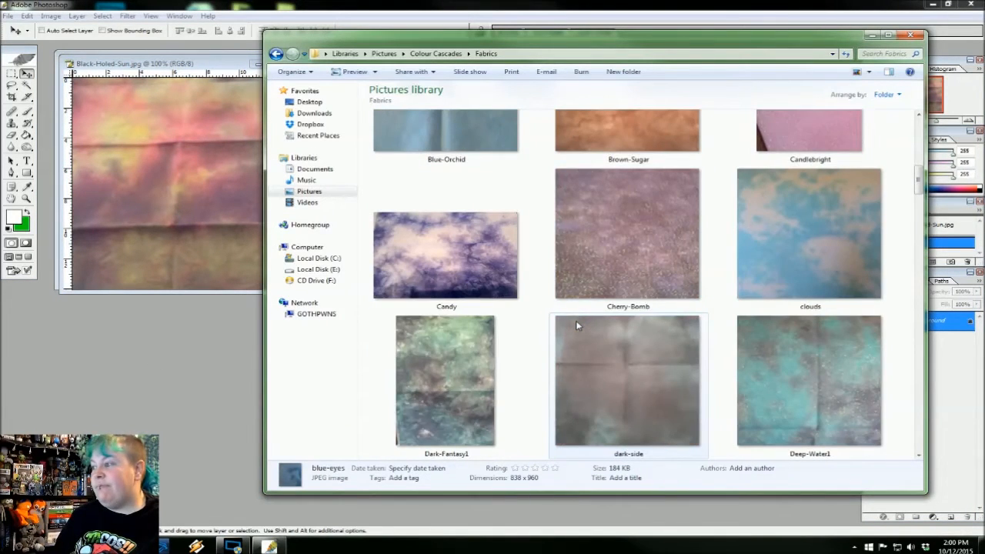
{"action": "scroll", "coordinate": [576, 325], "scroll_direction": "down", "scroll_amount": 1}
{"action": "scroll", "coordinate": [577, 325], "scroll_direction": "down", "scroll_amount": 1}
{"action": "left_click_drag", "start_coordinate": [655, 408], "coordinate": [181, 273]}
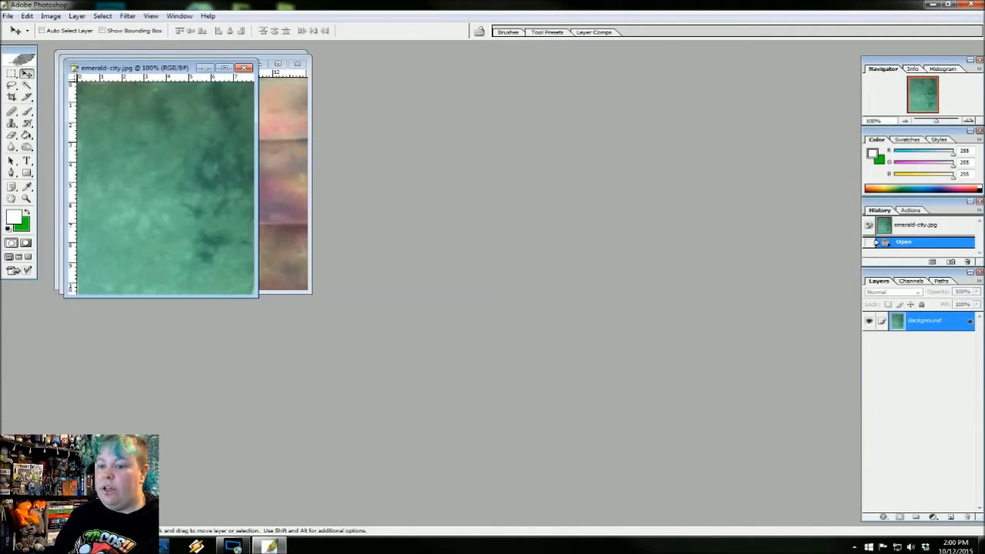
Step: Find the black-and-white Lightening-Strikes fabric image in the Fabrics folder and open it in Photoshop
{"action": "key", "text": "alt+Tab"}
{"action": "scroll", "coordinate": [652, 362], "scroll_direction": "down", "scroll_amount": 3}
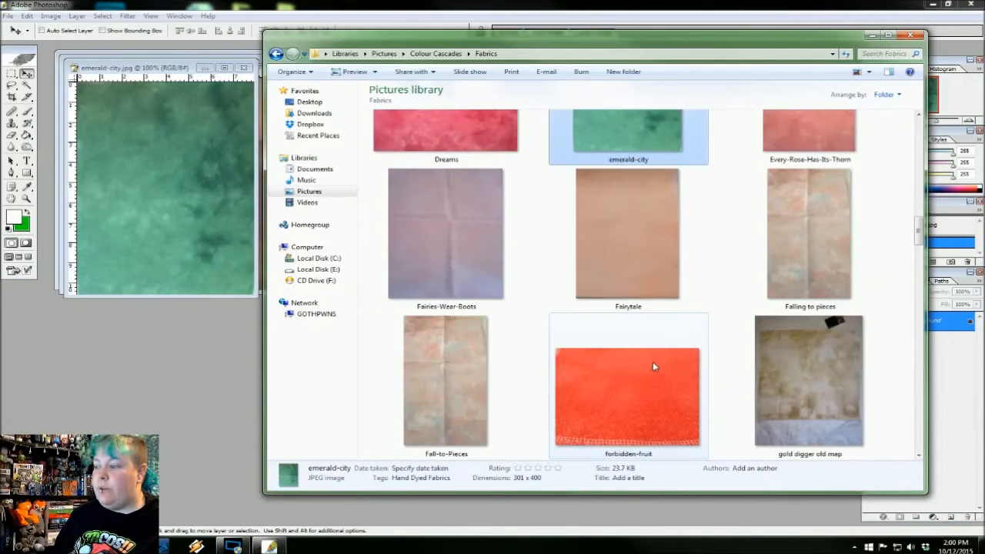
{"action": "scroll", "coordinate": [652, 367], "scroll_direction": "down", "scroll_amount": 1}
{"action": "scroll", "coordinate": [652, 365], "scroll_direction": "down", "scroll_amount": 2}
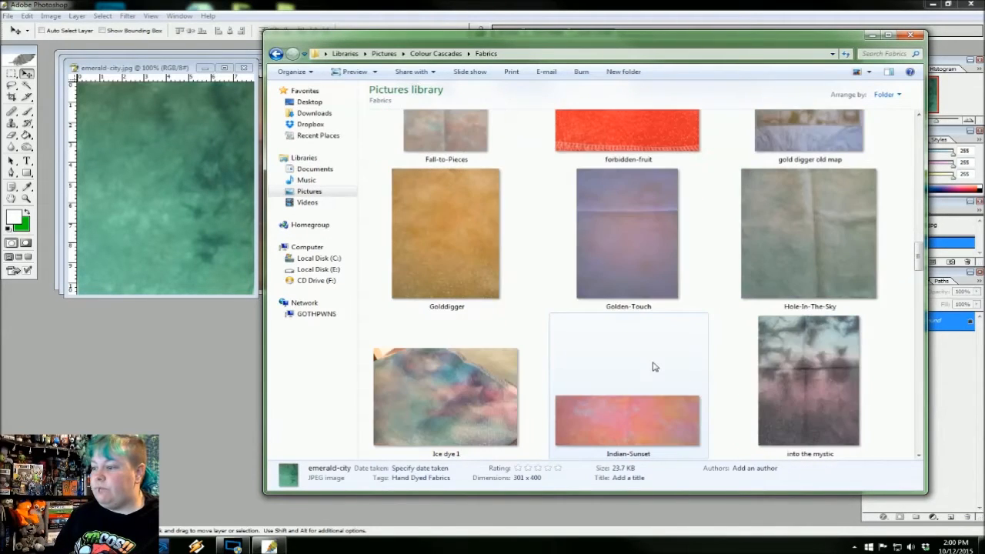
{"action": "scroll", "coordinate": [653, 367], "scroll_direction": "down", "scroll_amount": 1}
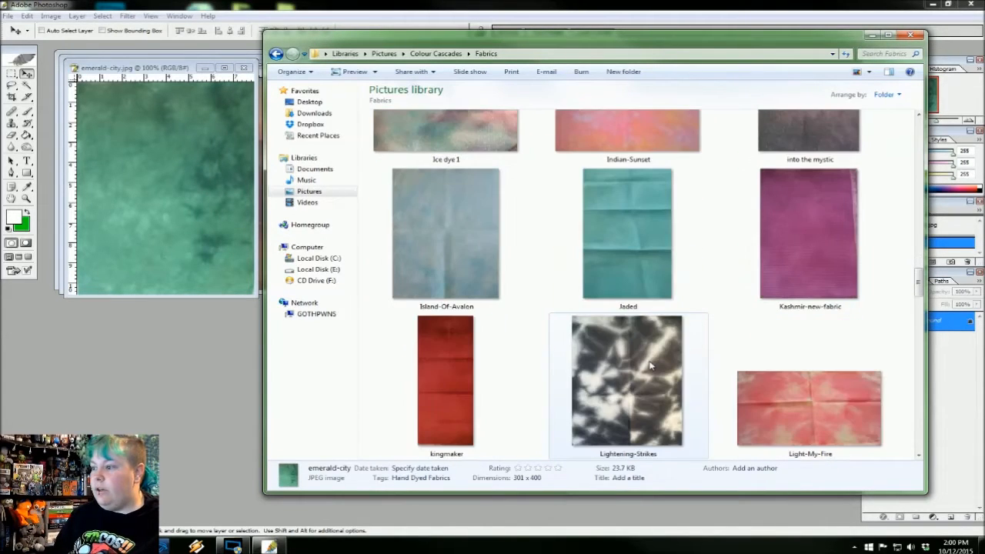
{"action": "double_click", "coordinate": [650, 367]}
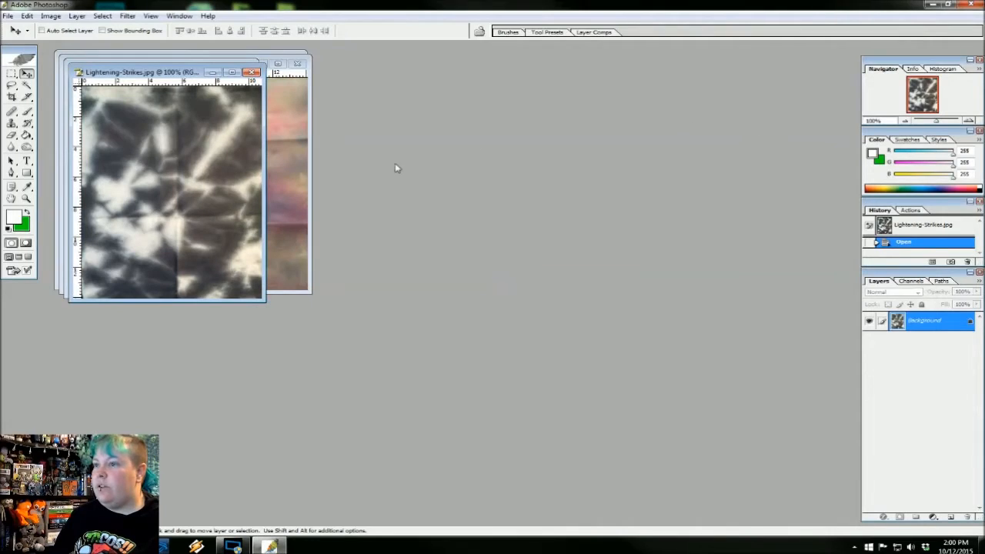
Step: Arrange the four fabric image windows in a two-by-two grid, clear of the witch picture
{"action": "left_click_drag", "start_coordinate": [123, 72], "coordinate": [713, 50]}
{"action": "left_click_drag", "start_coordinate": [98, 74], "coordinate": [498, 56]}
{"action": "left_click_drag", "start_coordinate": [152, 70], "coordinate": [707, 290]}
{"action": "left_click_drag", "start_coordinate": [690, 298], "coordinate": [698, 297]}
{"action": "left_click_drag", "start_coordinate": [204, 68], "coordinate": [499, 298]}
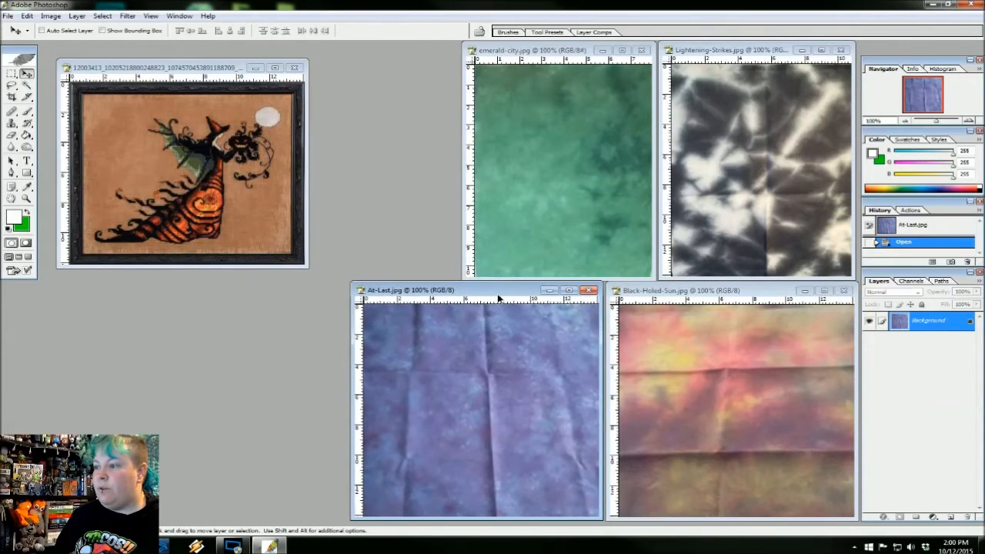
Step: Enlarge the witch picture's window and zoom the image to 110%, keeping the Move tool active
{"action": "left_click", "coordinate": [167, 69]}
{"action": "left_click_drag", "start_coordinate": [311, 269], "coordinate": [745, 465]}
{"action": "scroll", "coordinate": [634, 405], "scroll_direction": "up", "scroll_amount": 2}
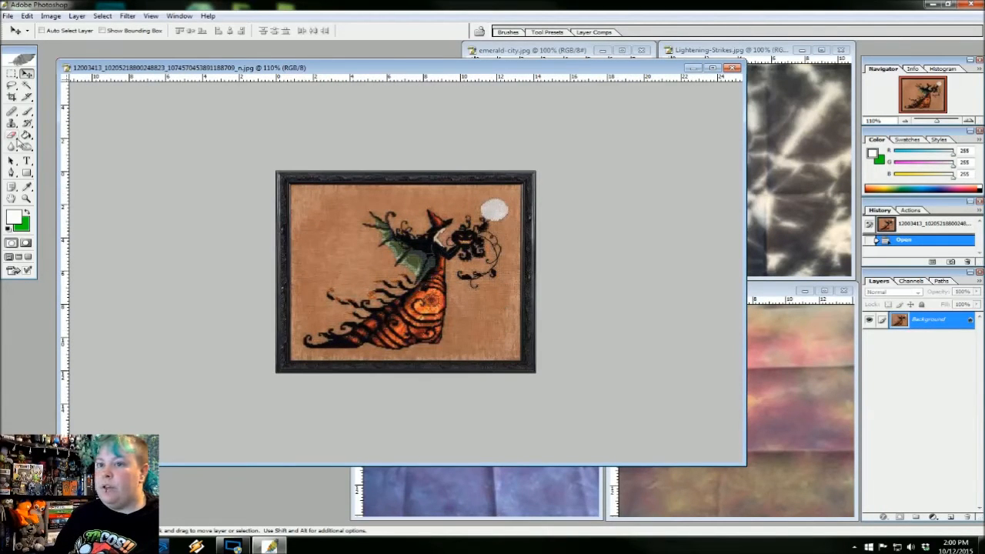
{"action": "left_click", "coordinate": [9, 136]}
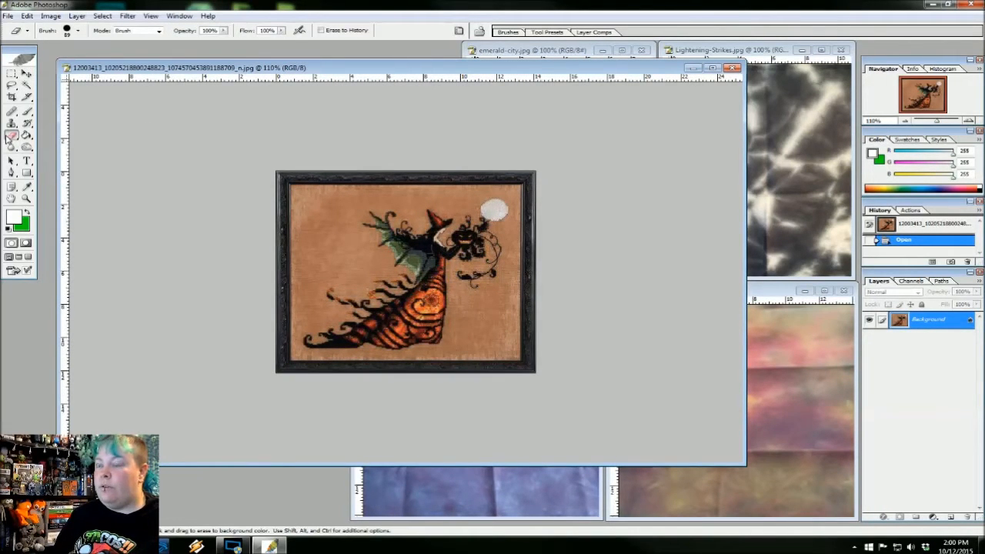
{"action": "left_click", "coordinate": [28, 75]}
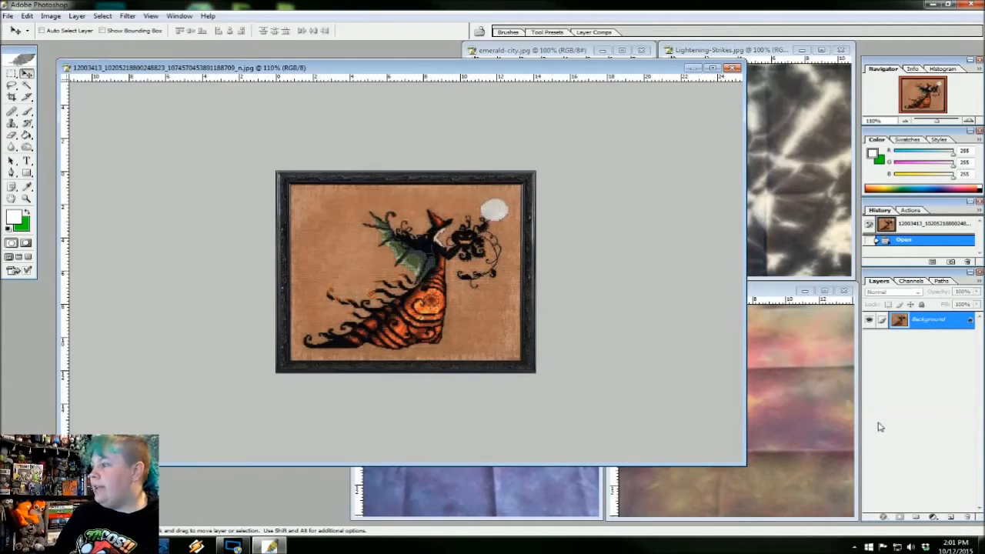
Step: Duplicate the witch picture's Background layer as Background copy, and select the original Background layer
{"action": "right_click", "coordinate": [921, 322]}
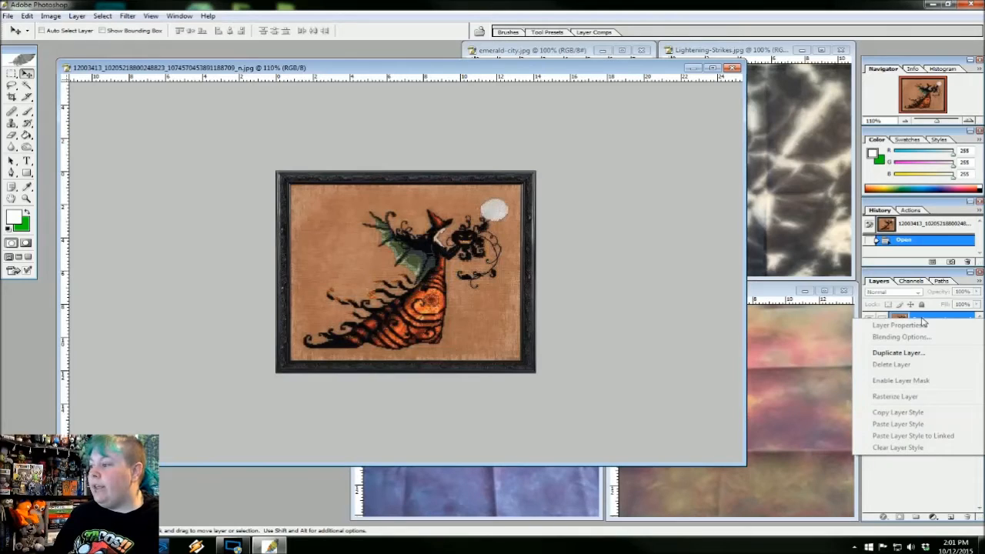
{"action": "left_click", "coordinate": [897, 353]}
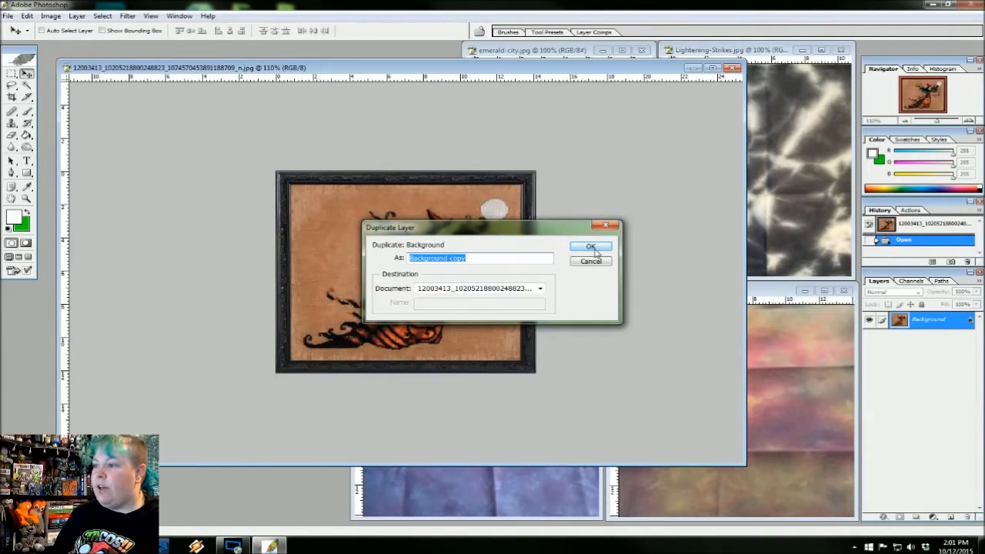
{"action": "left_click", "coordinate": [592, 250]}
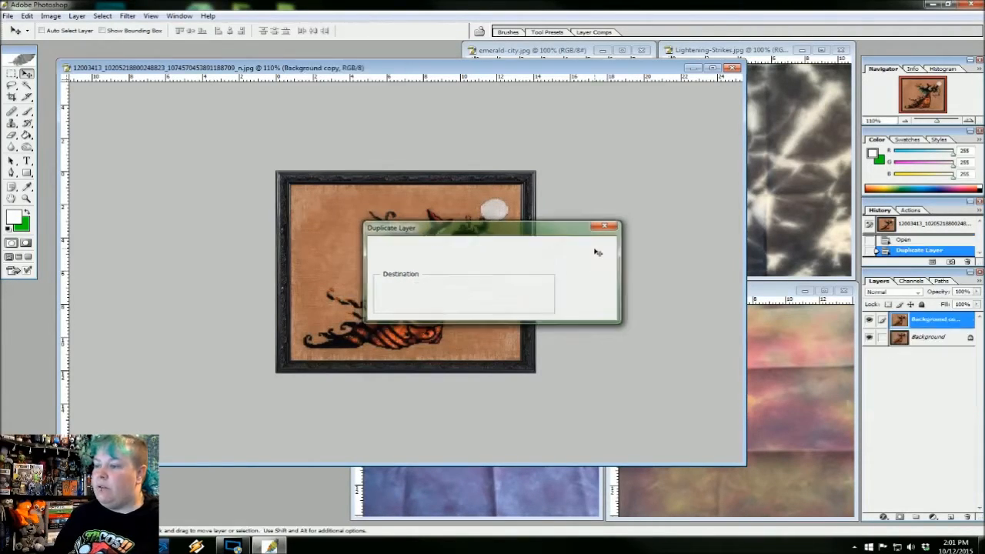
{"action": "left_click", "coordinate": [917, 339]}
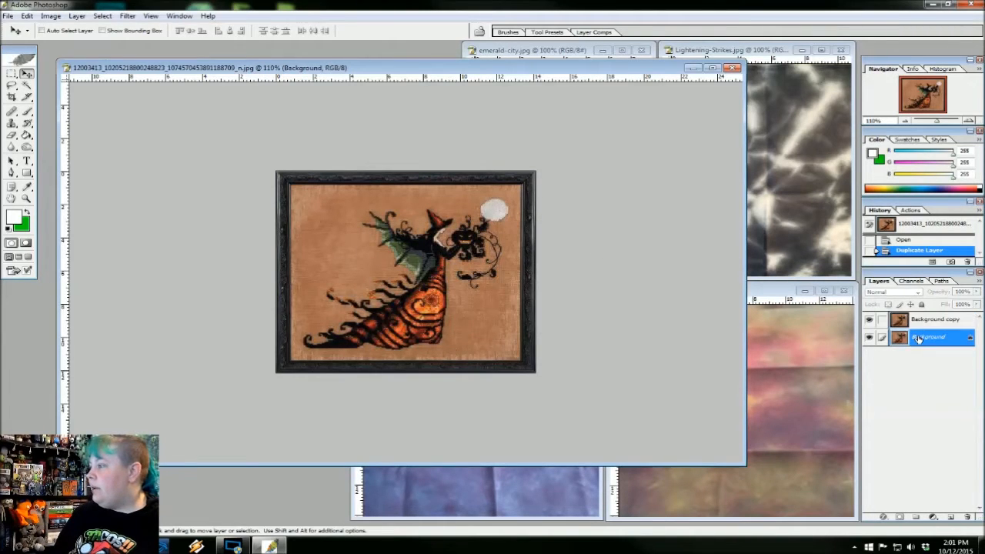
Step: Delete the original Background layer and toggle the Background copy layer's visibility off and on again
{"action": "right_click", "coordinate": [918, 339]}
{"action": "left_click", "coordinate": [901, 383]}
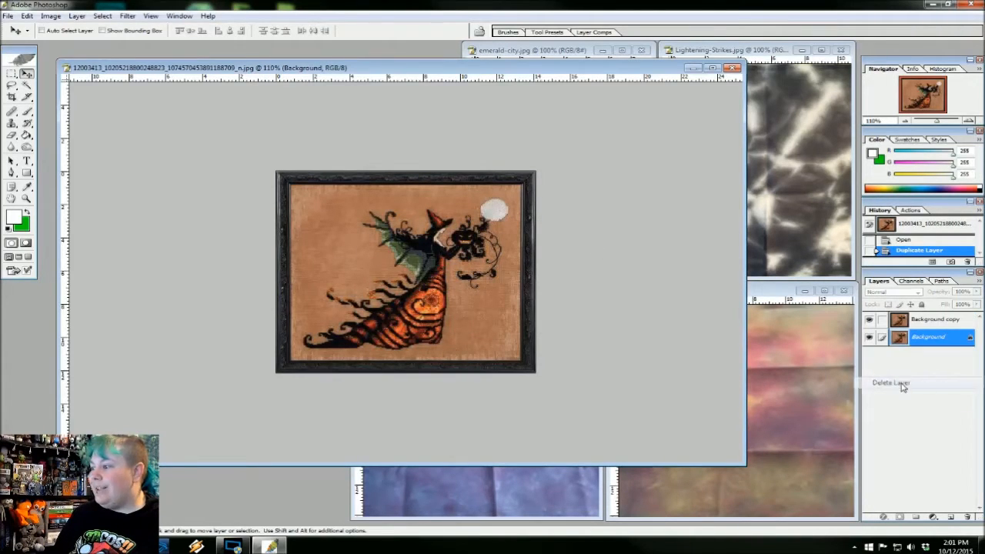
{"action": "left_click", "coordinate": [471, 205]}
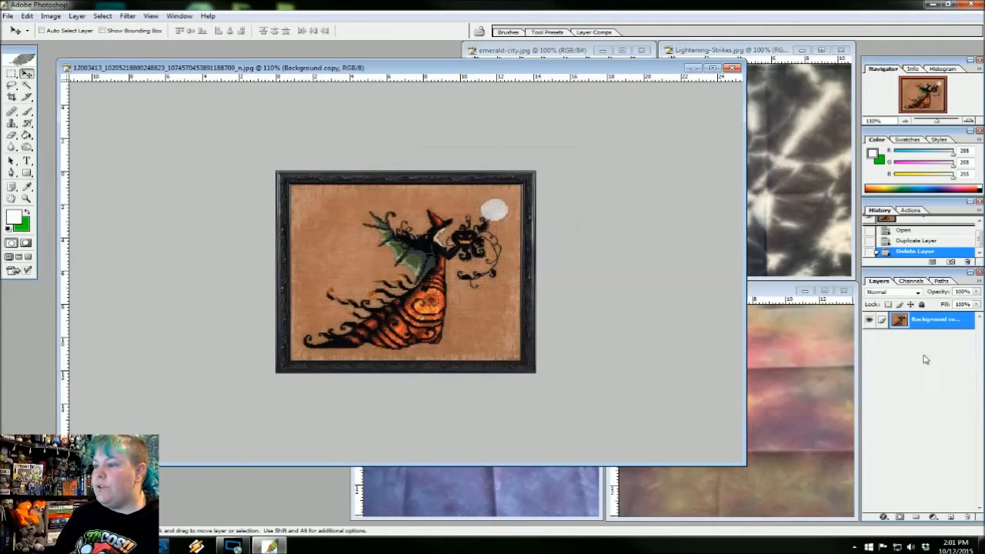
{"action": "left_click", "coordinate": [869, 321]}
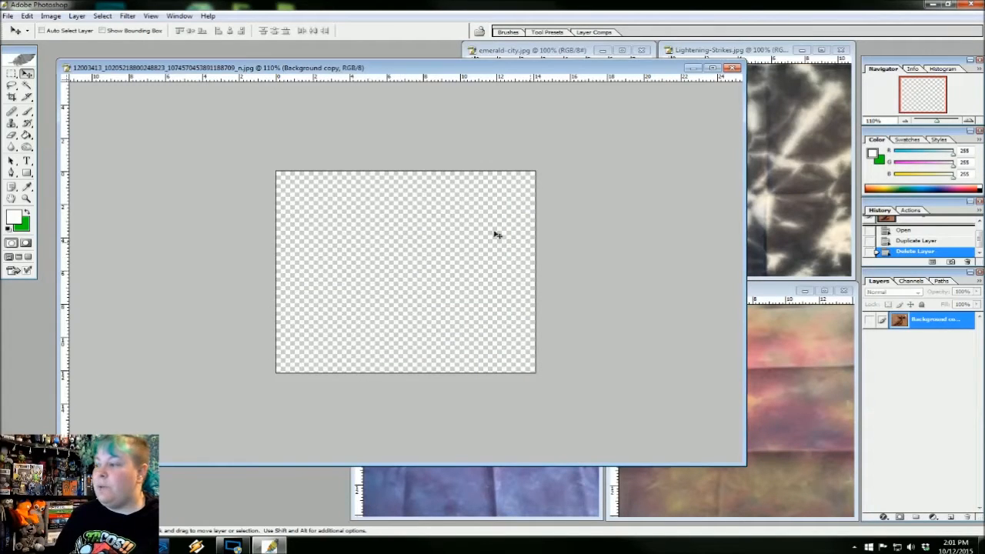
{"action": "left_click", "coordinate": [869, 321]}
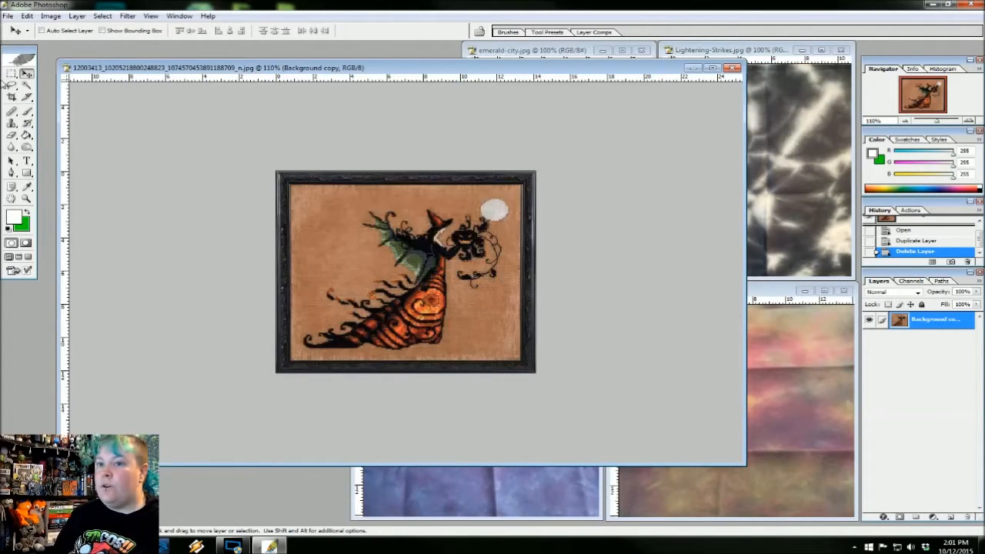
Step: Erase the black frame on all four sides of the witch picture with the Eraser tool
{"action": "left_click", "coordinate": [10, 136]}
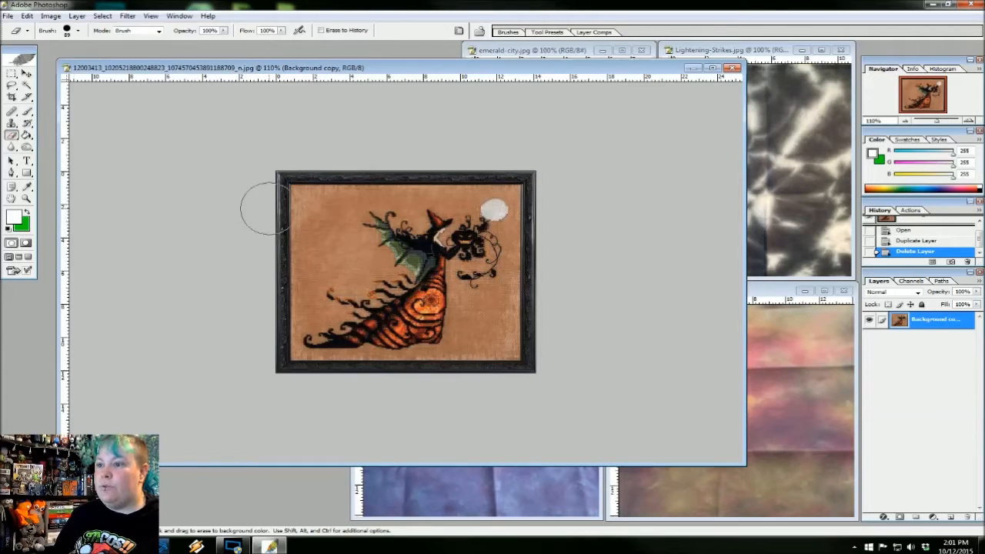
{"action": "left_click", "coordinate": [274, 180]}
{"action": "mouse_move", "coordinate": [273, 180]}
{"action": "left_mouse_down"}
{"action": "mouse_move", "coordinate": [256, 321]}
{"action": "mouse_move", "coordinate": [268, 361]}
{"action": "mouse_move", "coordinate": [270, 231]}
{"action": "left_mouse_up"}
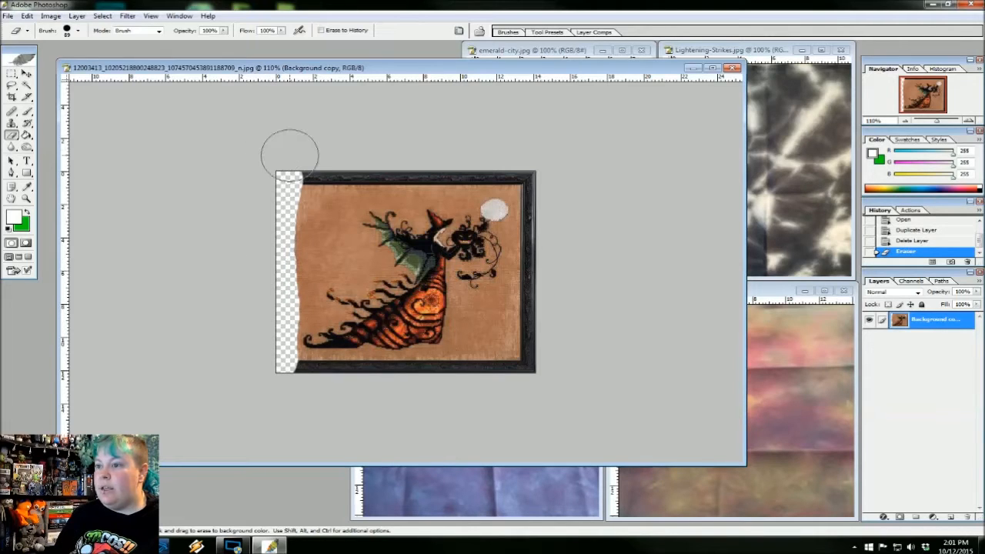
{"action": "left_click_drag", "start_coordinate": [298, 162], "coordinate": [530, 153]}
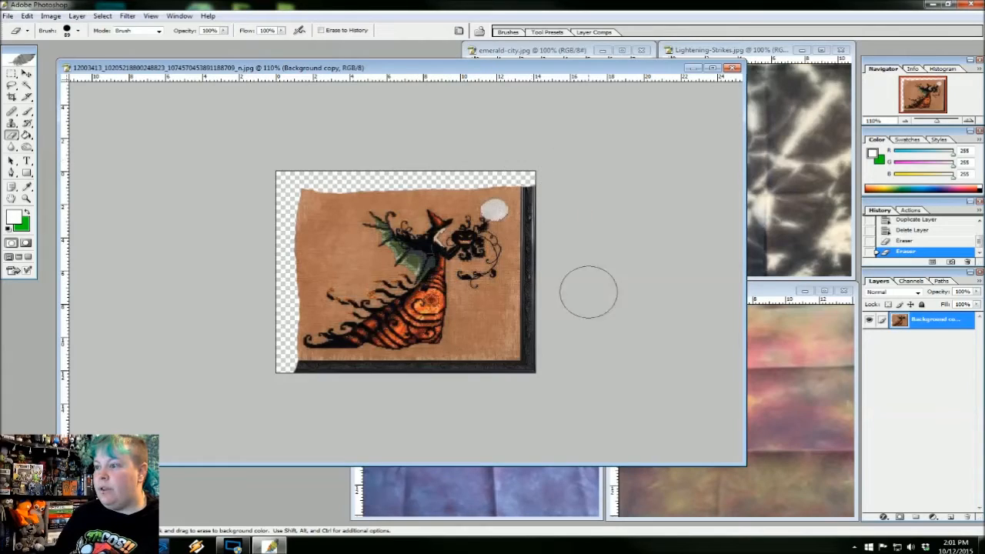
{"action": "mouse_move", "coordinate": [545, 367]}
{"action": "left_mouse_down"}
{"action": "mouse_move", "coordinate": [545, 180]}
{"action": "mouse_move", "coordinate": [540, 371]}
{"action": "mouse_move", "coordinate": [442, 384]}
{"action": "mouse_move", "coordinate": [295, 384]}
{"action": "left_mouse_up"}
Step: Select the tan fabric around the witch with the Magic Wand, delete it, and clear the selection
{"action": "left_click", "coordinate": [26, 74]}
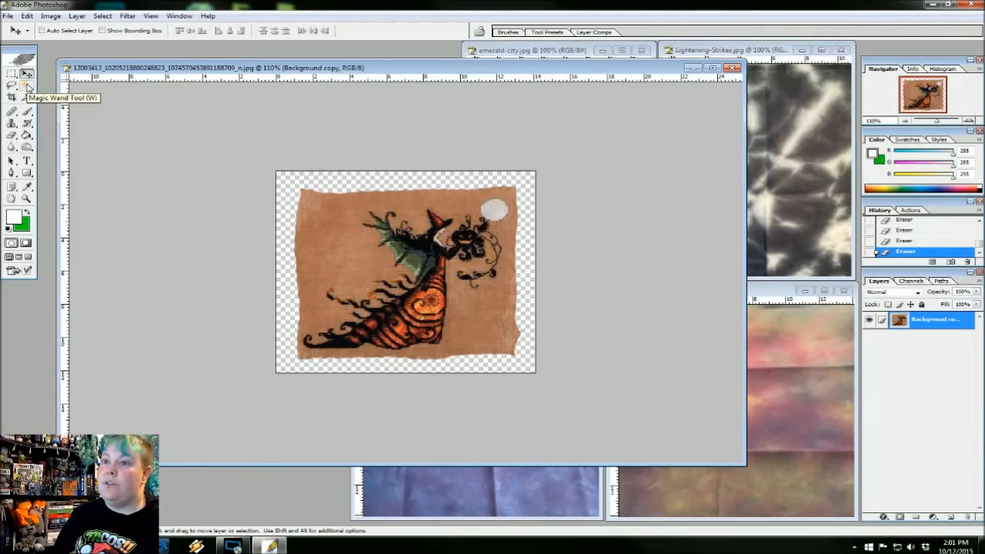
{"action": "left_click", "coordinate": [27, 86]}
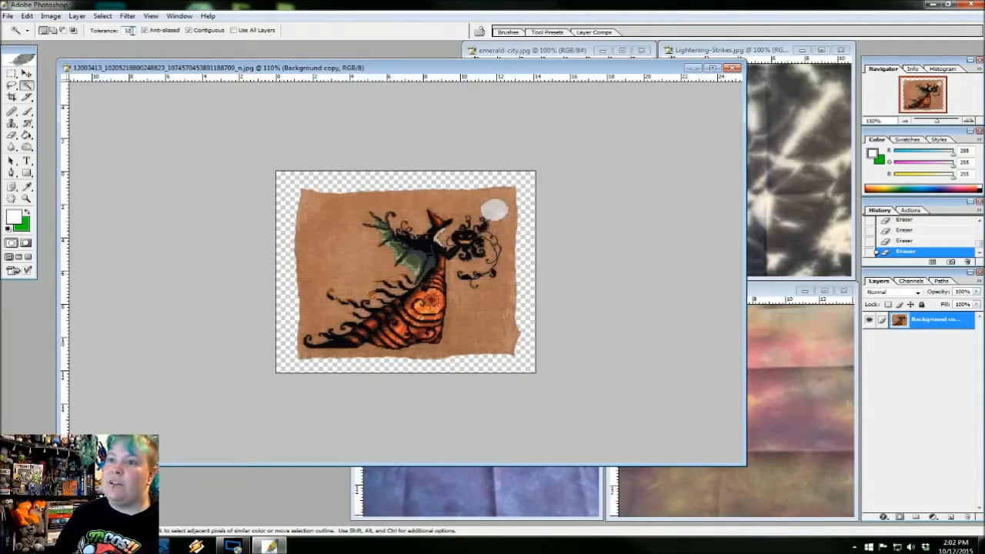
{"action": "left_click", "coordinate": [324, 221]}
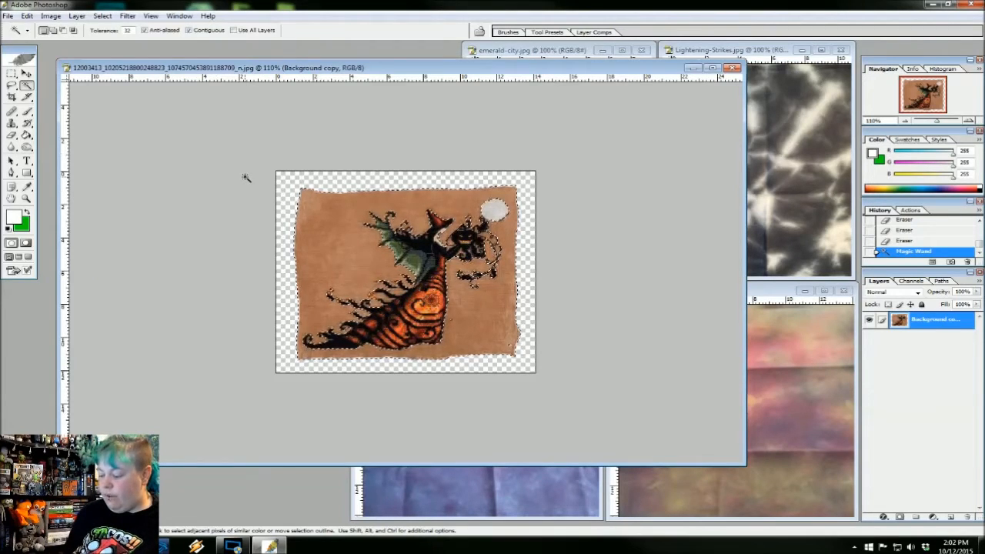
{"action": "key", "text": "Delete"}
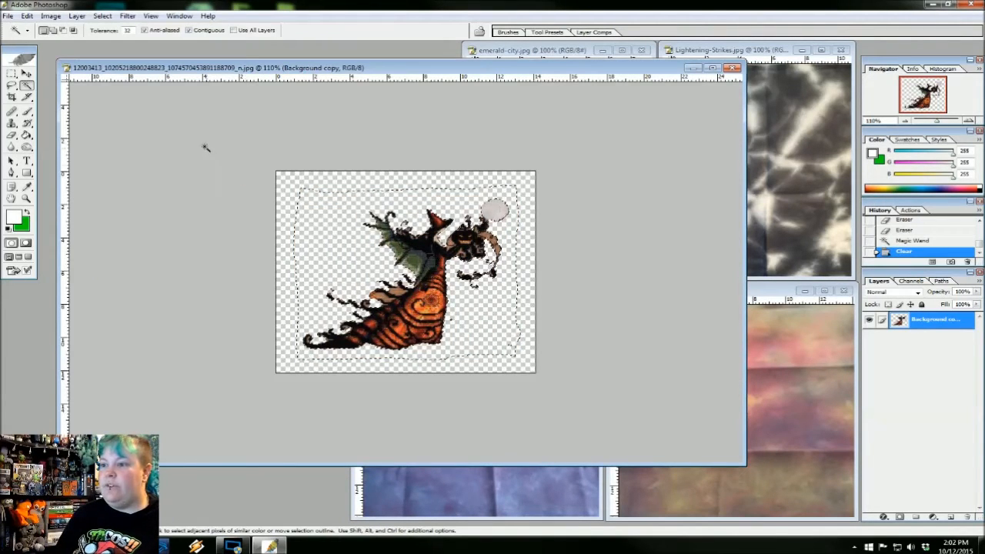
{"action": "left_click", "coordinate": [102, 15]}
{"action": "left_click", "coordinate": [116, 40]}
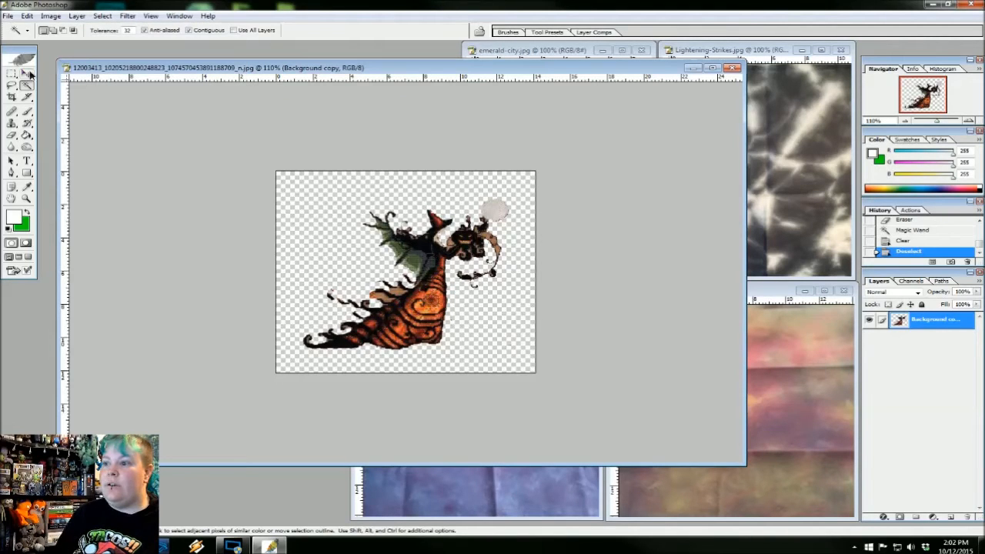
Step: Move the cut-out witch upward on the canvas with the Move tool
{"action": "left_click", "coordinate": [28, 74]}
{"action": "scroll", "coordinate": [438, 268], "scroll_direction": "down", "scroll_amount": 1}
{"action": "scroll", "coordinate": [439, 268], "scroll_direction": "up", "scroll_amount": 6}
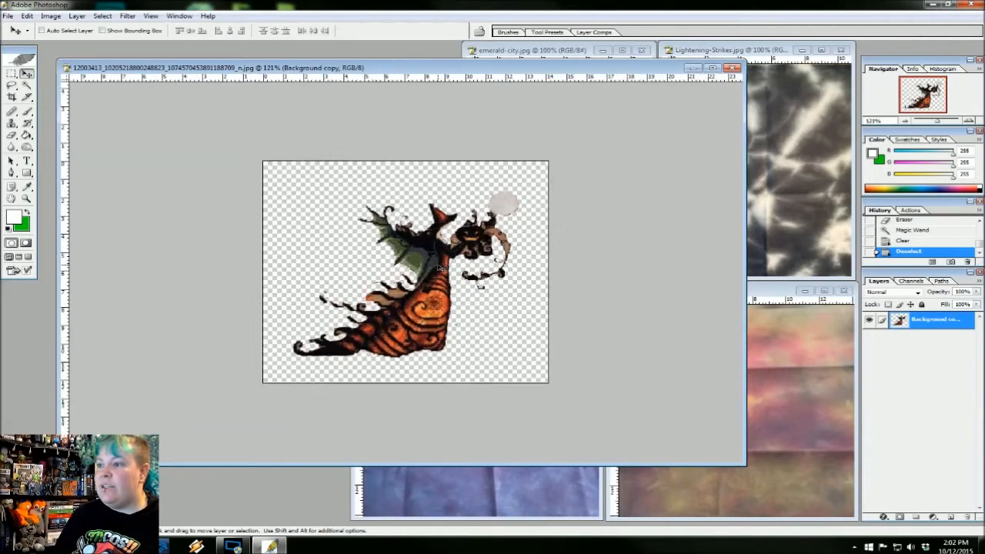
{"action": "scroll", "coordinate": [438, 268], "scroll_direction": "up", "scroll_amount": 4}
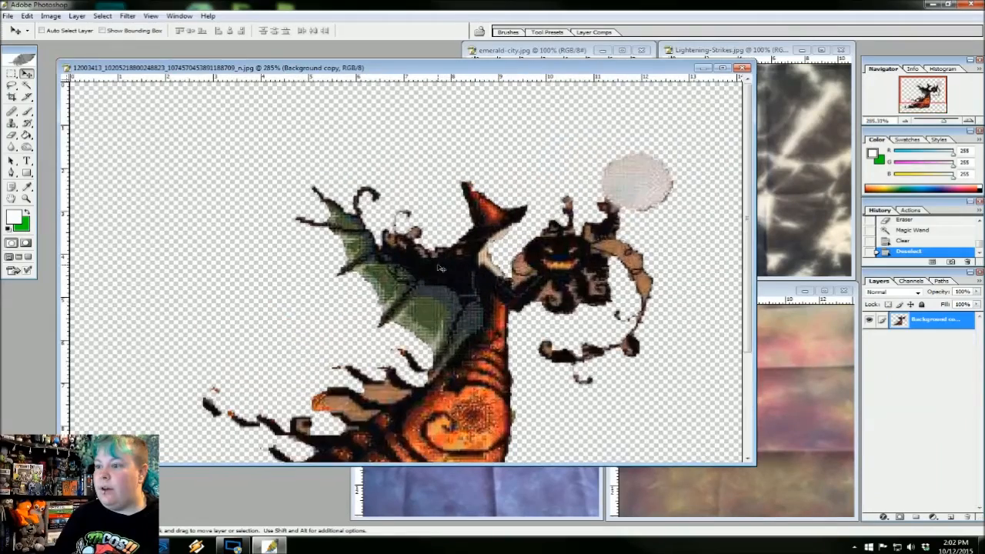
{"action": "left_click_drag", "start_coordinate": [487, 321], "coordinate": [456, 193]}
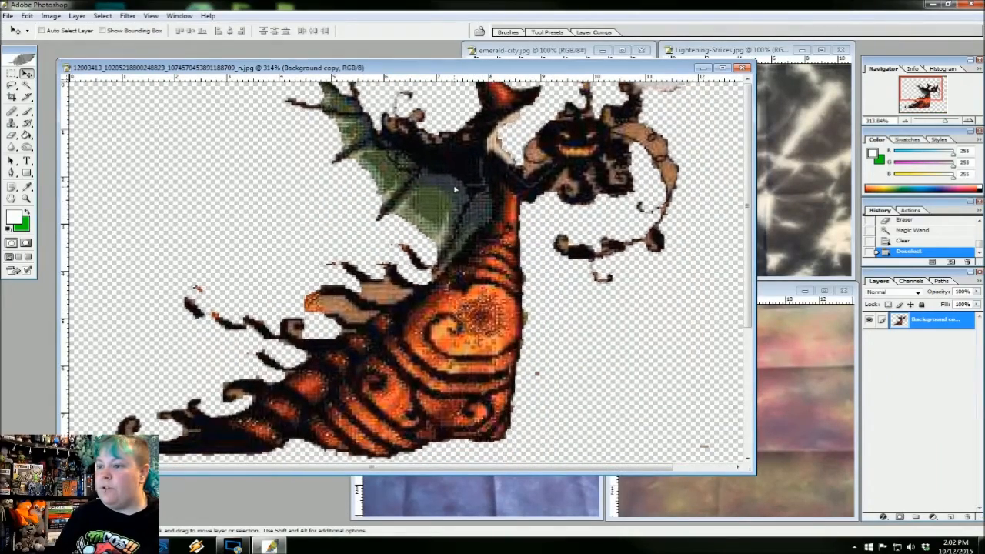
Step: Reduce the Eraser brush to a small diameter and erase the tan fabric inside the lower gap between the dress's curls
{"action": "left_click", "coordinate": [13, 139]}
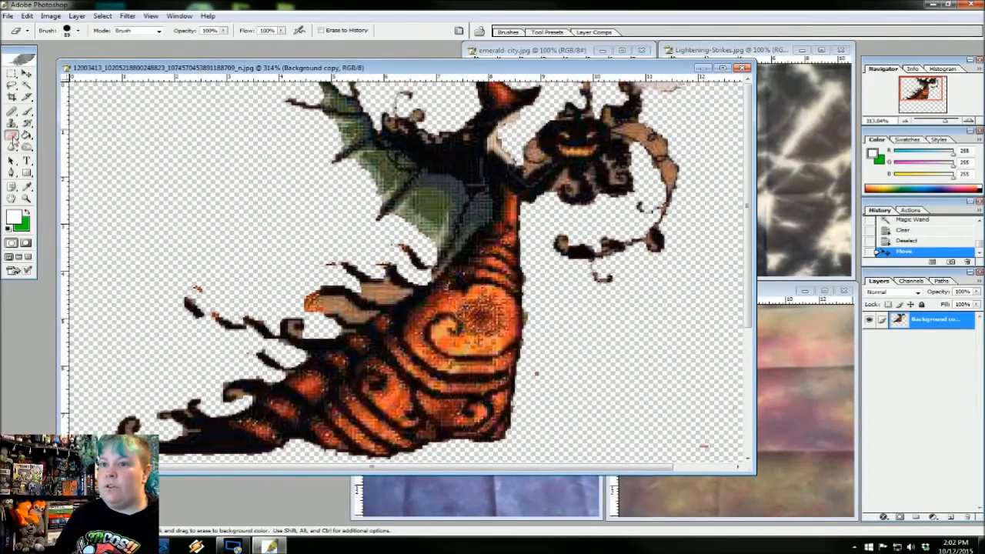
{"action": "left_click", "coordinate": [78, 31]}
{"action": "left_click_drag", "start_coordinate": [68, 62], "coordinate": [20, 63]}
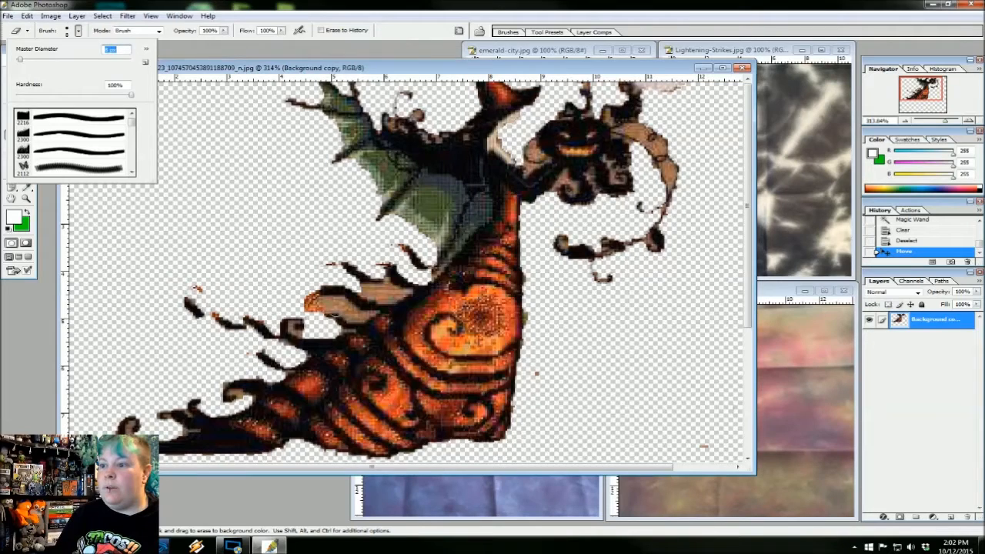
{"action": "left_click", "coordinate": [333, 302]}
{"action": "left_click", "coordinate": [329, 302]}
{"action": "left_click", "coordinate": [333, 306]}
{"action": "left_click", "coordinate": [339, 306]}
{"action": "left_click", "coordinate": [357, 309]}
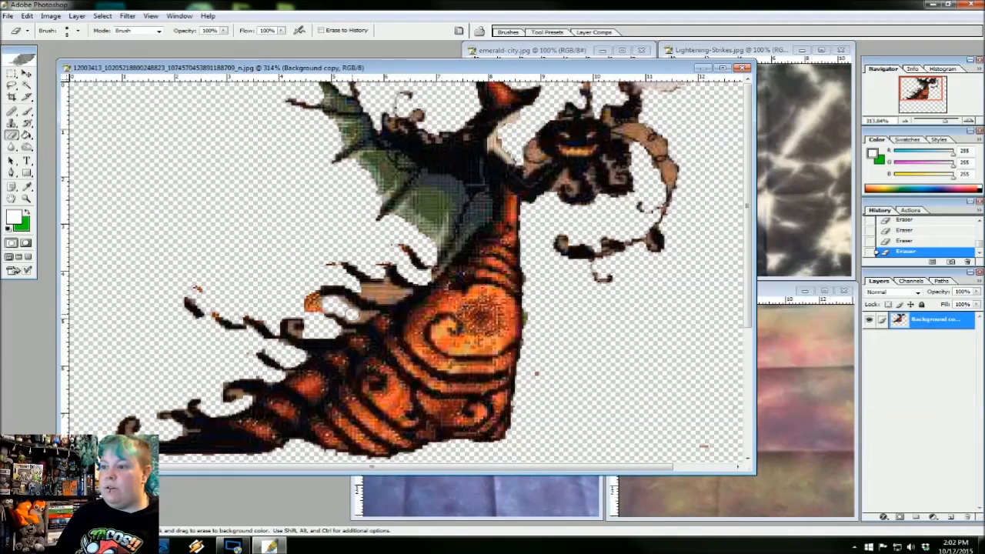
Step: Examine the leftover fabric around the witch's wing, face and pumpkin at magnifications up to 1600%
{"action": "left_click", "coordinate": [26, 200]}
{"action": "left_click", "coordinate": [43, 30]}
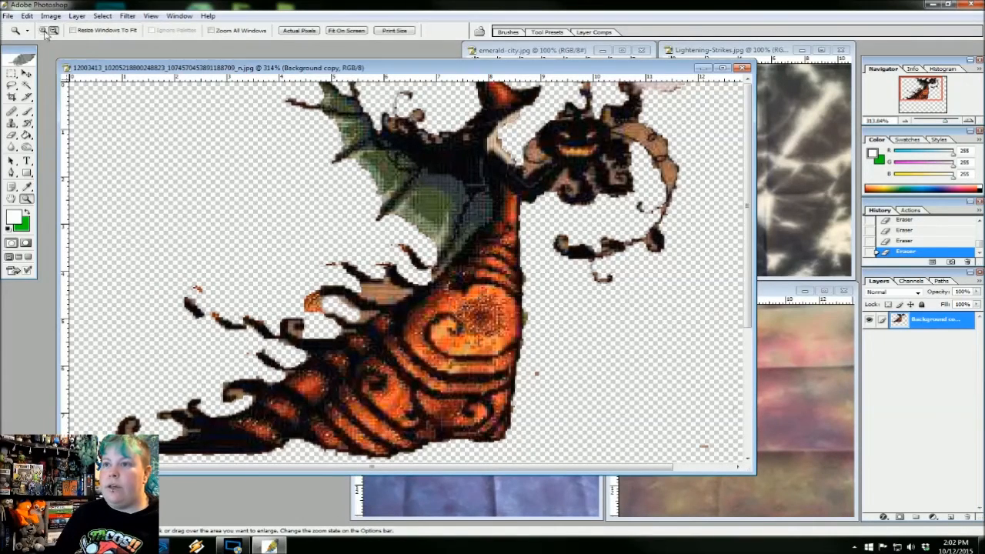
{"action": "left_click", "coordinate": [406, 222]}
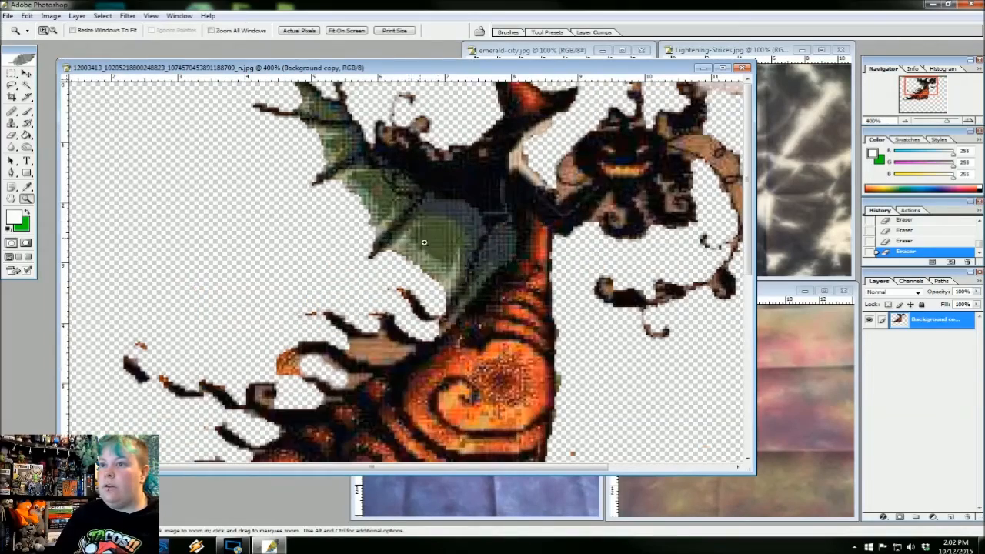
{"action": "left_click", "coordinate": [438, 257]}
{"action": "left_click", "coordinate": [439, 258]}
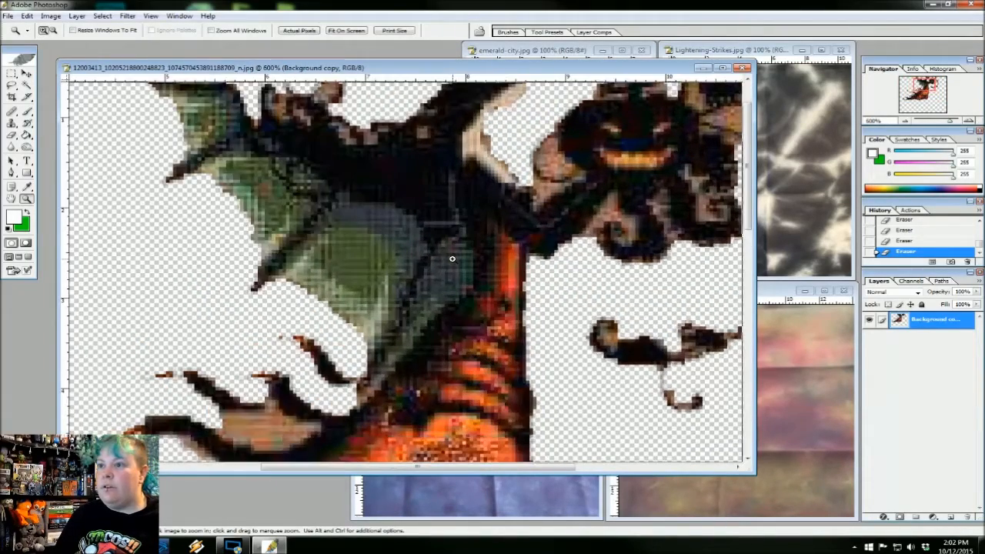
{"action": "left_click", "coordinate": [452, 259]}
{"action": "left_click", "coordinate": [451, 258]}
{"action": "left_click", "coordinate": [452, 259]}
{"action": "left_click", "coordinate": [452, 258]}
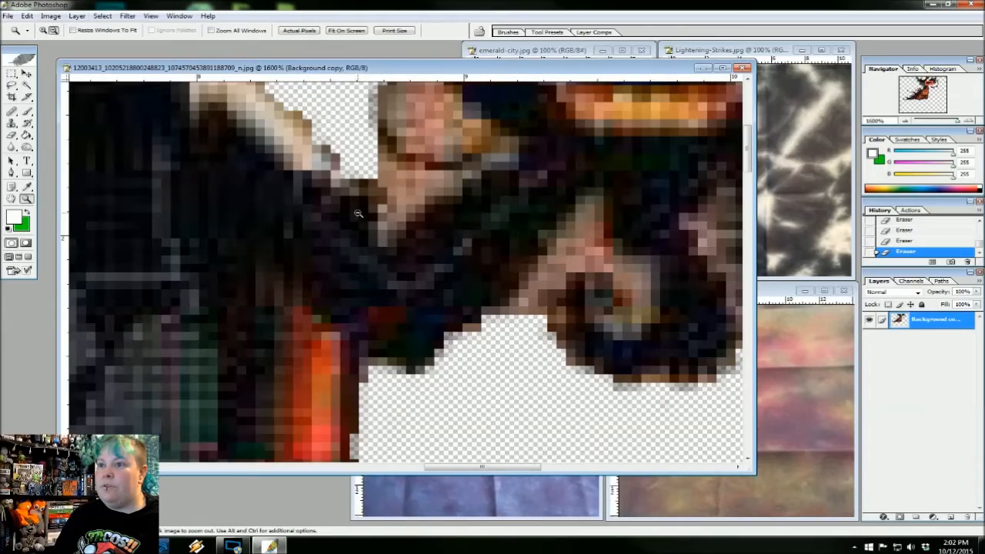
{"action": "left_click", "coordinate": [387, 231], "text": "alt"}
{"action": "left_click", "coordinate": [388, 232], "text": "alt"}
{"action": "left_click", "coordinate": [393, 235], "text": "alt"}
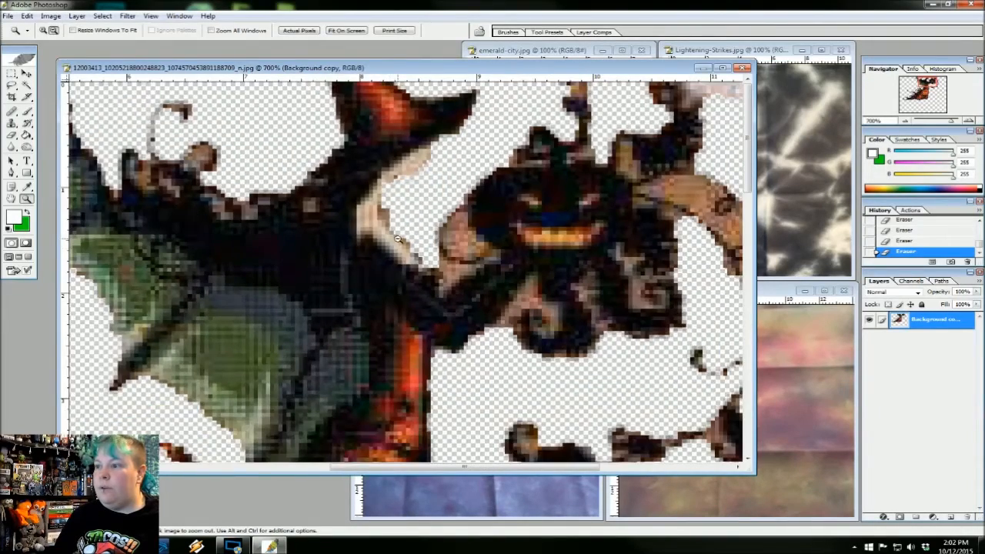
{"action": "left_click", "coordinate": [397, 238], "text": "alt"}
{"action": "left_click", "coordinate": [397, 238], "text": "alt"}
{"action": "left_click", "coordinate": [397, 239], "text": "alt"}
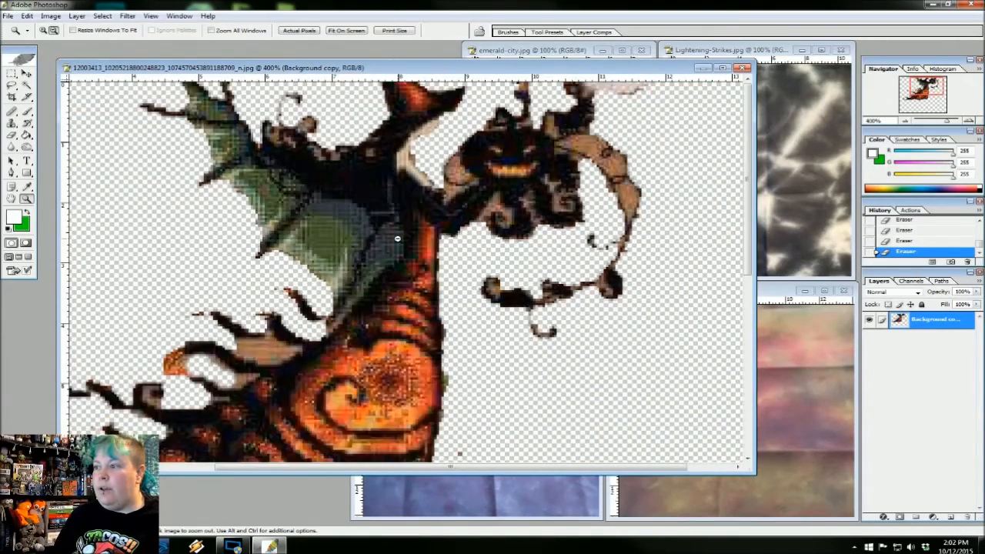
{"action": "left_click", "coordinate": [397, 239], "text": "alt"}
{"action": "left_click", "coordinate": [397, 239], "text": "alt"}
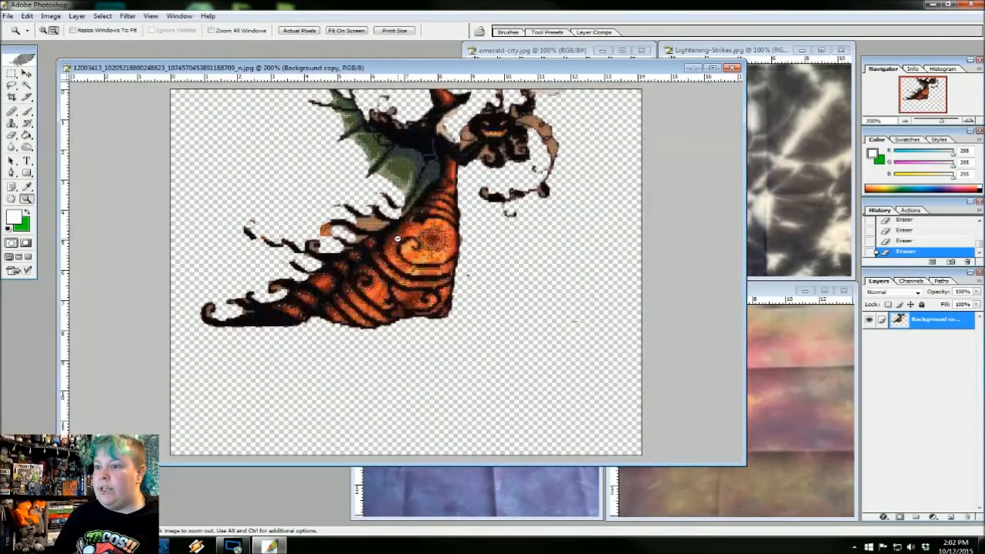
{"action": "left_click", "coordinate": [397, 239], "text": "alt"}
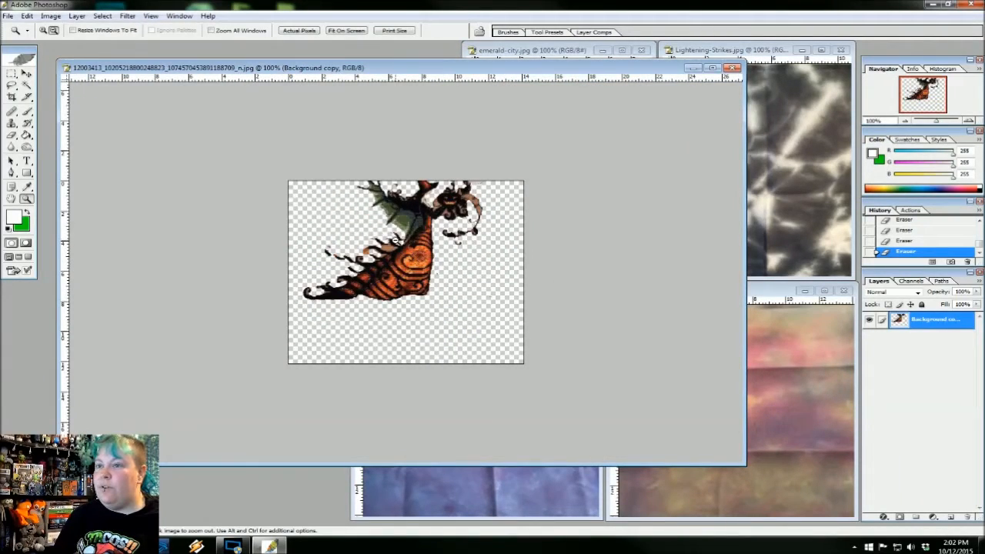
Step: Move the witch down so the whole moon fits on the canvas, and erase a spot of tan between the upper dress curls
{"action": "left_click", "coordinate": [26, 73]}
{"action": "left_click_drag", "start_coordinate": [408, 215], "coordinate": [413, 244]}
{"action": "left_click", "coordinate": [12, 136]}
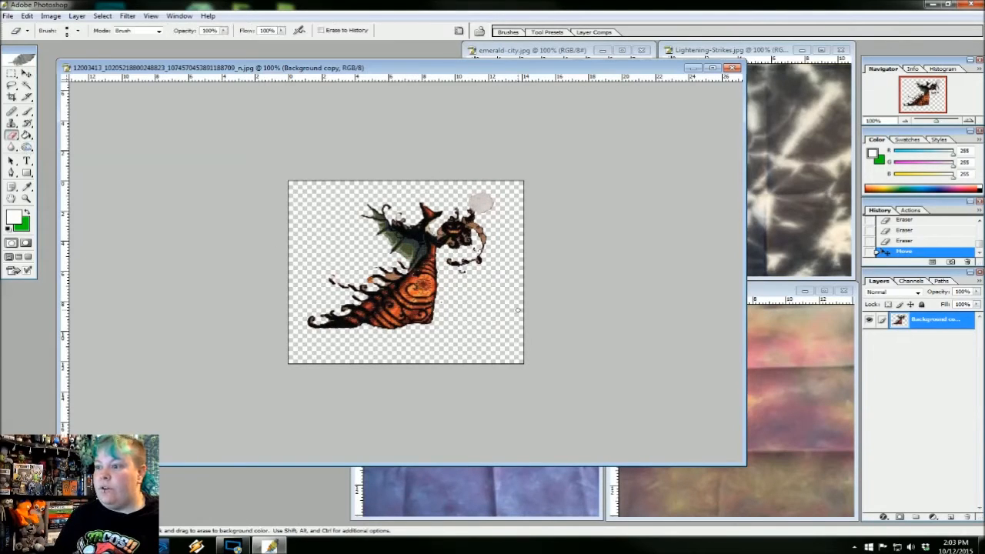
{"action": "left_click", "coordinate": [440, 301]}
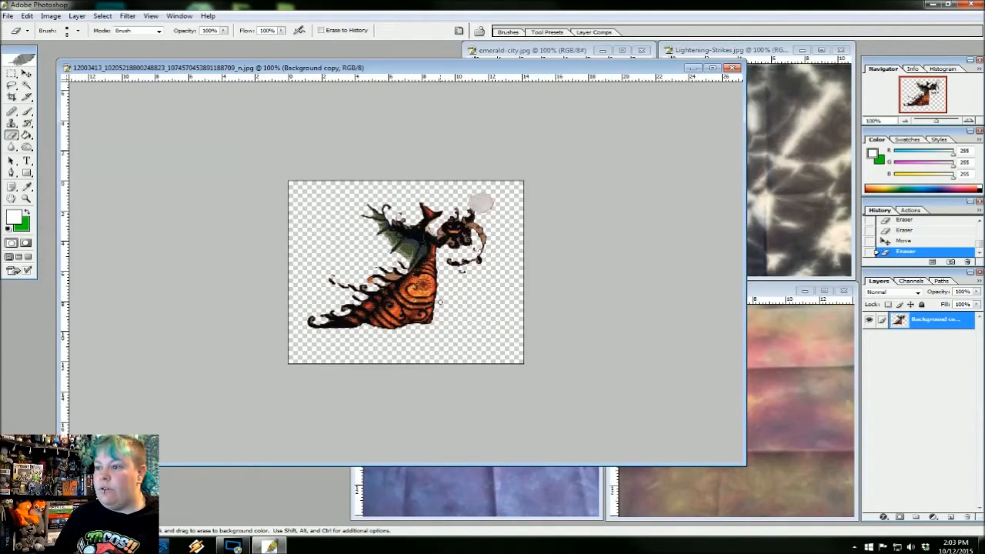
{"action": "left_click", "coordinate": [391, 277]}
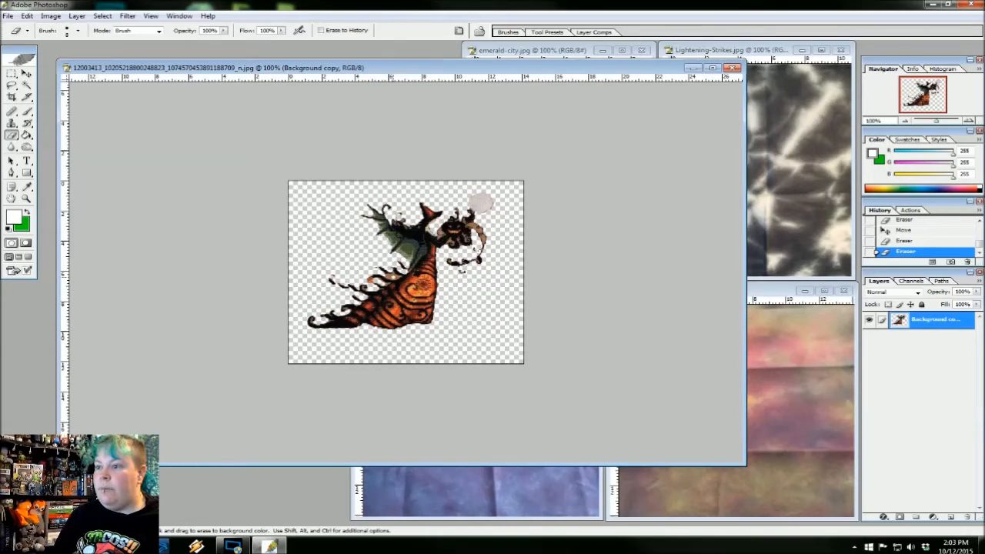
{"action": "left_click", "coordinate": [391, 276]}
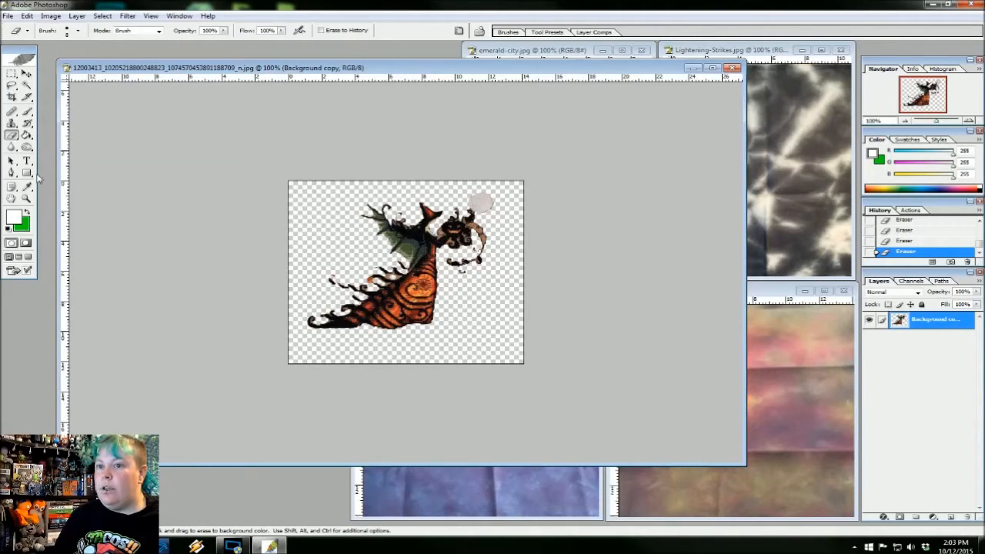
Step: Erase the rest of the tan patch between the upper dress curls at 400% magnification
{"action": "left_click", "coordinate": [26, 200]}
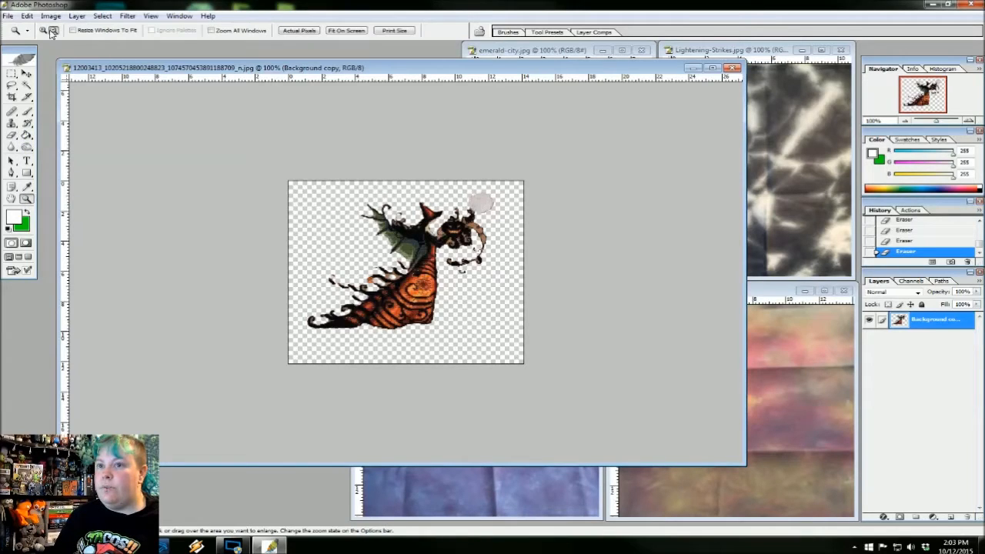
{"action": "left_click", "coordinate": [397, 280]}
{"action": "left_click", "coordinate": [381, 270]}
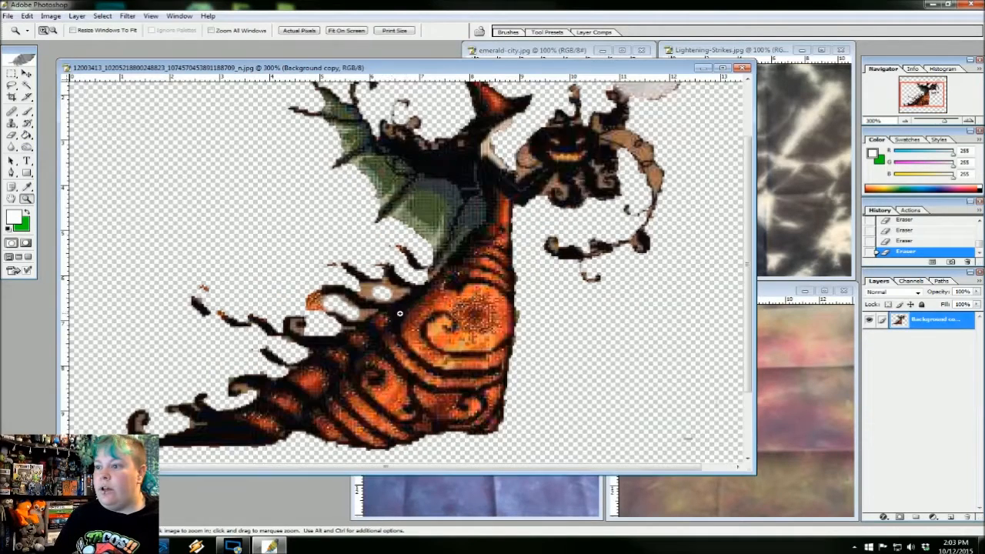
{"action": "left_click", "coordinate": [343, 277]}
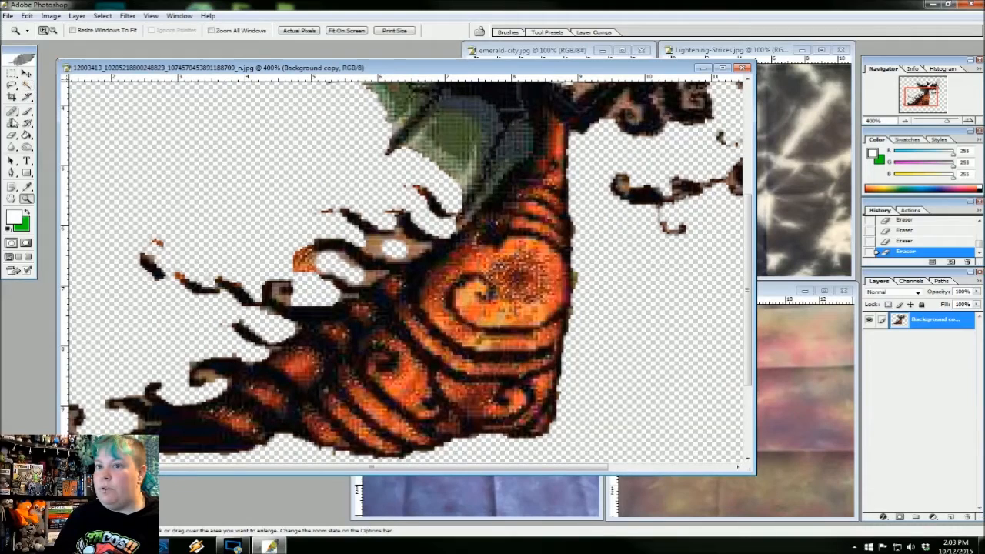
{"action": "left_click", "coordinate": [12, 135]}
{"action": "left_click_drag", "start_coordinate": [396, 247], "coordinate": [416, 256]}
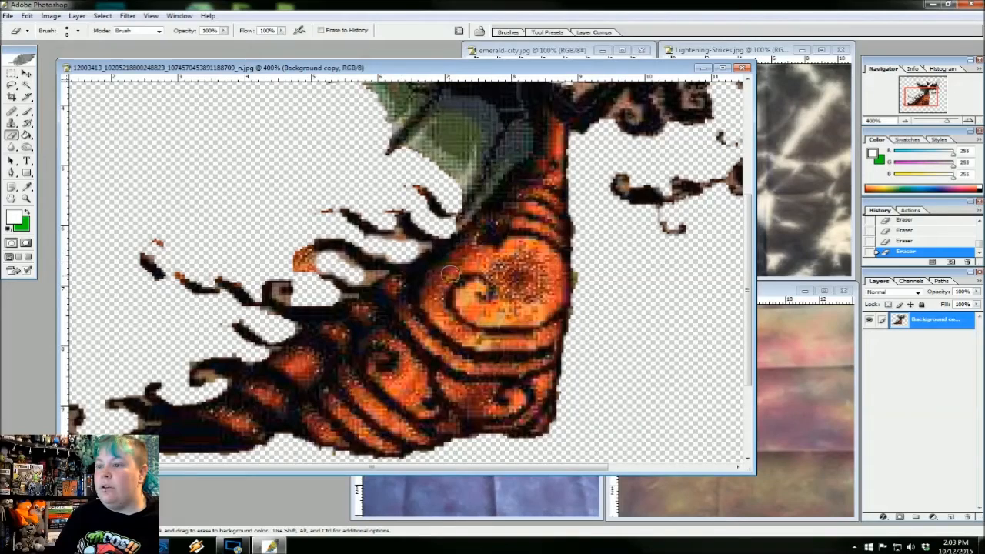
{"action": "scroll", "coordinate": [253, 213], "scroll_direction": "up", "scroll_amount": 3}
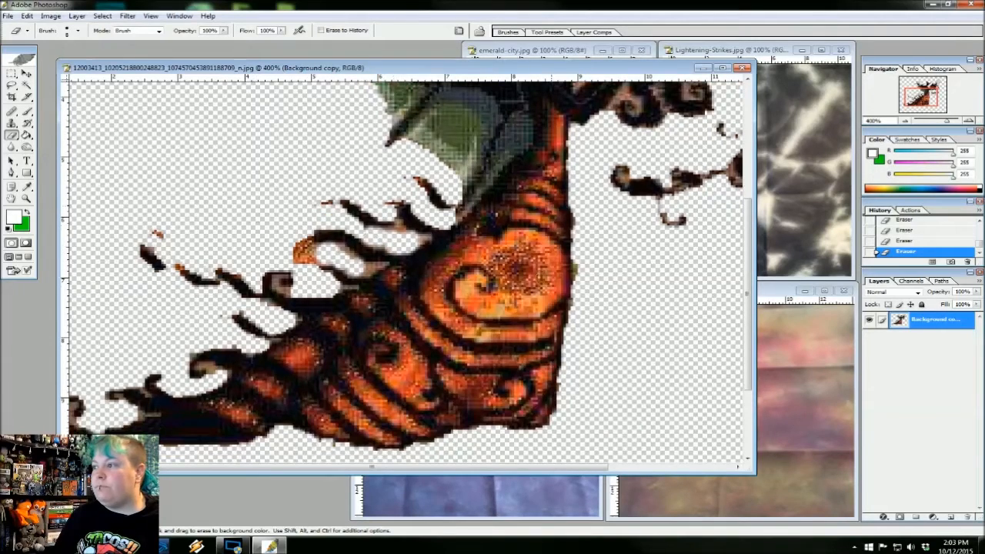
Step: Erase a spot of tan fabric inside the upper part of the curved ribbon beside the pumpkin
{"action": "scroll", "coordinate": [619, 286], "scroll_direction": "up", "scroll_amount": 2}
{"action": "left_click_drag", "start_coordinate": [479, 467], "coordinate": [604, 451]}
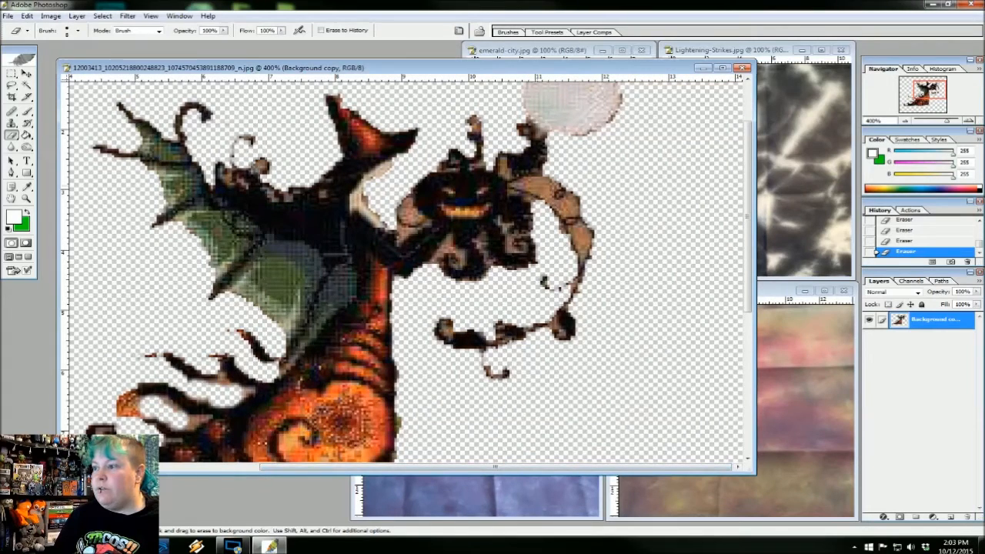
{"action": "left_click", "coordinate": [538, 187]}
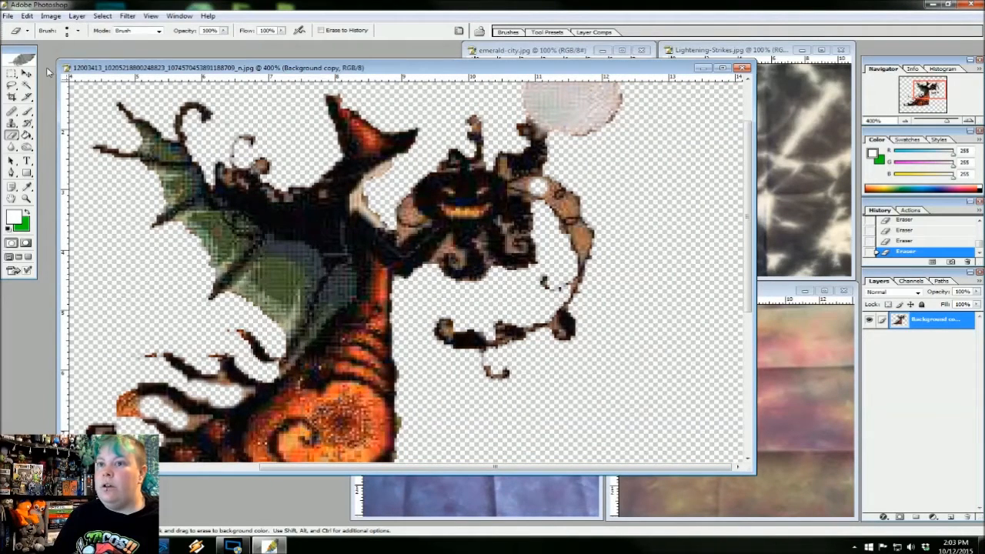
Step: Zoom the witch image out to 100% and shrink its window so it sits beside the four fabric images
{"action": "left_click", "coordinate": [26, 199]}
{"action": "left_click", "coordinate": [53, 30]}
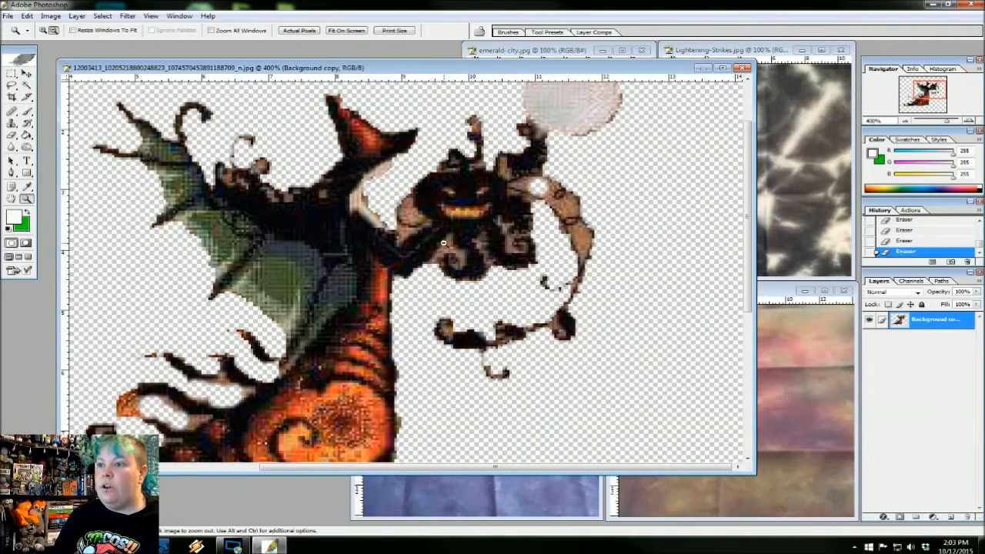
{"action": "left_click", "coordinate": [443, 243]}
{"action": "left_click", "coordinate": [443, 243]}
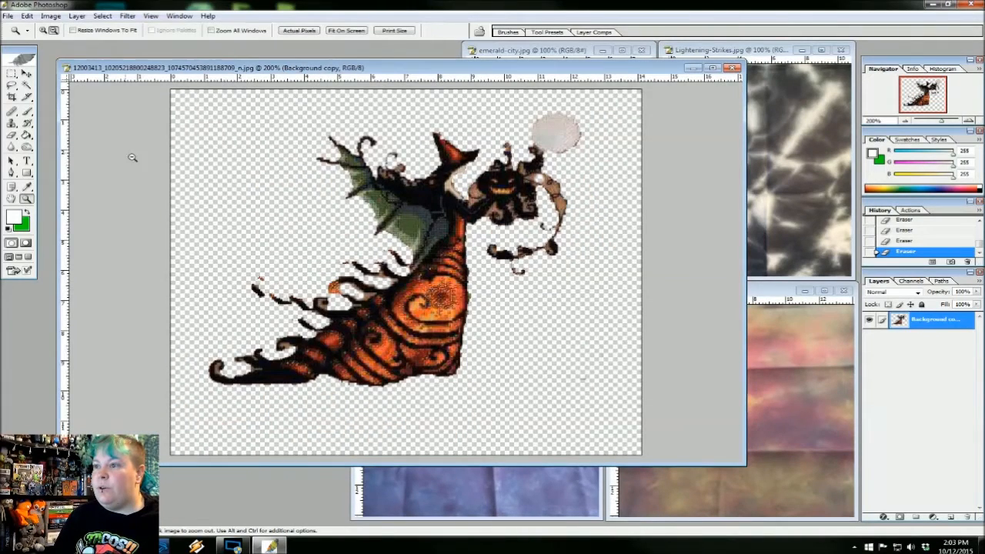
{"action": "left_click", "coordinate": [400, 217]}
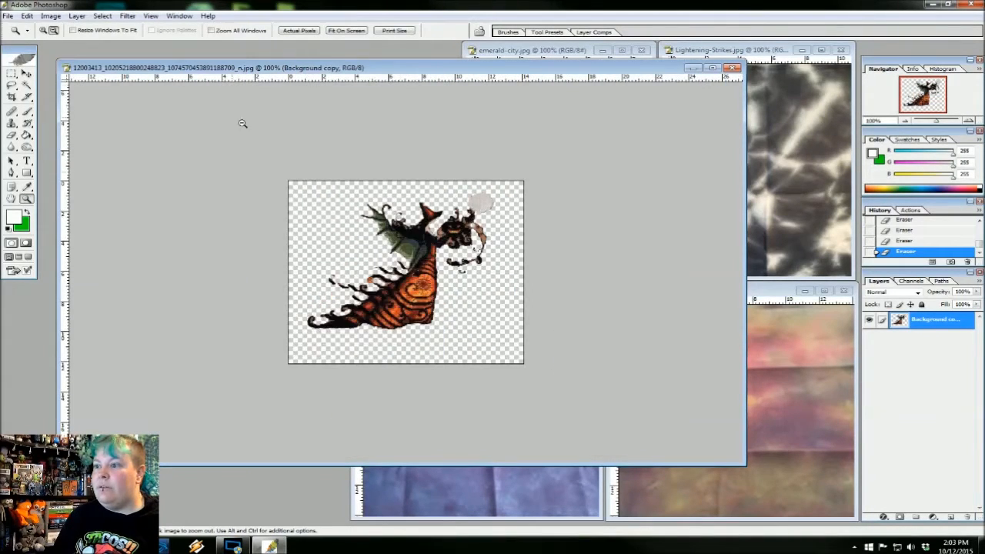
{"action": "left_click", "coordinate": [26, 74]}
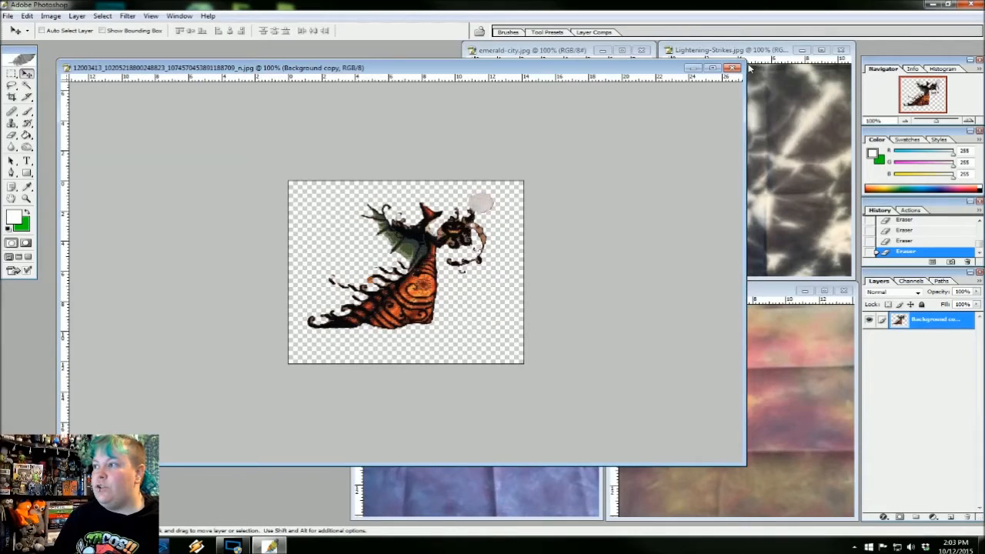
{"action": "left_click_drag", "start_coordinate": [743, 62], "coordinate": [367, 186]}
{"action": "left_click_drag", "start_coordinate": [264, 197], "coordinate": [260, 66]}
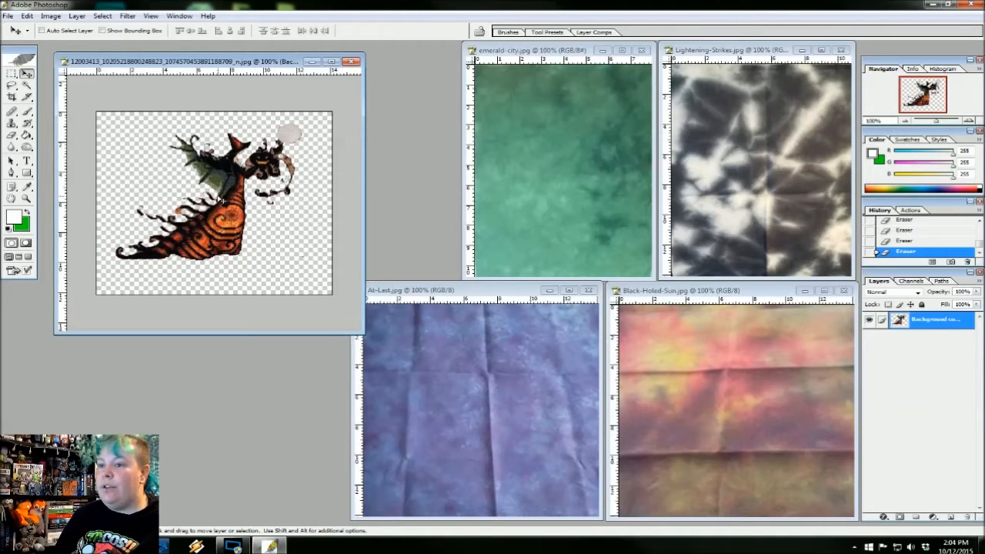
Step: Copy the witch layer onto the emerald-city.jpg and Lightening-Strikes.jpg fabric images
{"action": "left_click_drag", "start_coordinate": [231, 200], "coordinate": [576, 176]}
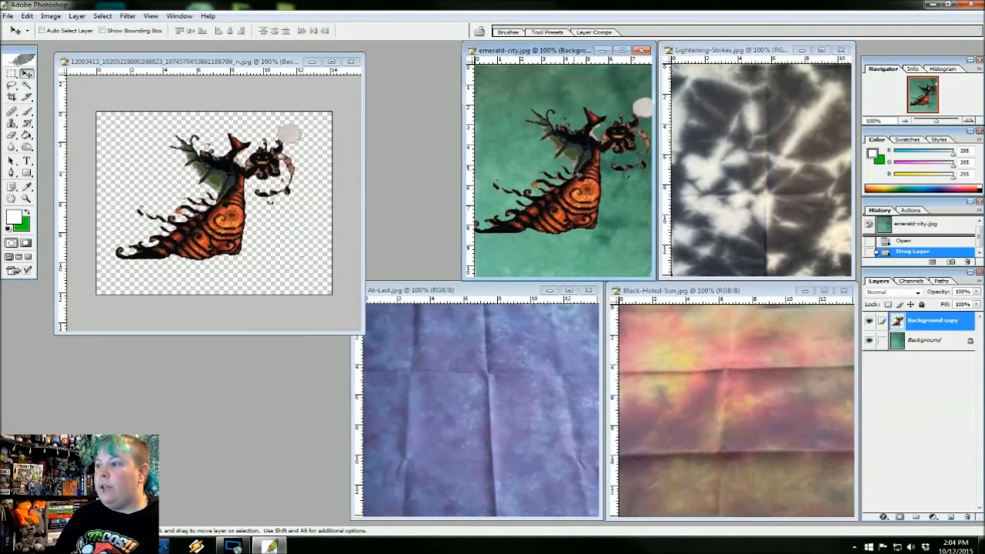
{"action": "left_click", "coordinate": [176, 66]}
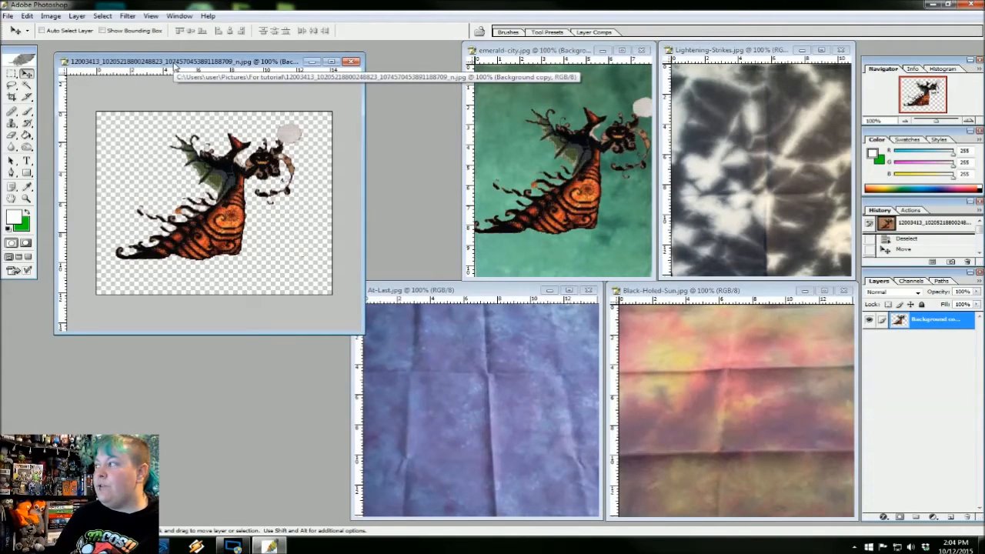
{"action": "left_click_drag", "start_coordinate": [227, 220], "coordinate": [779, 191]}
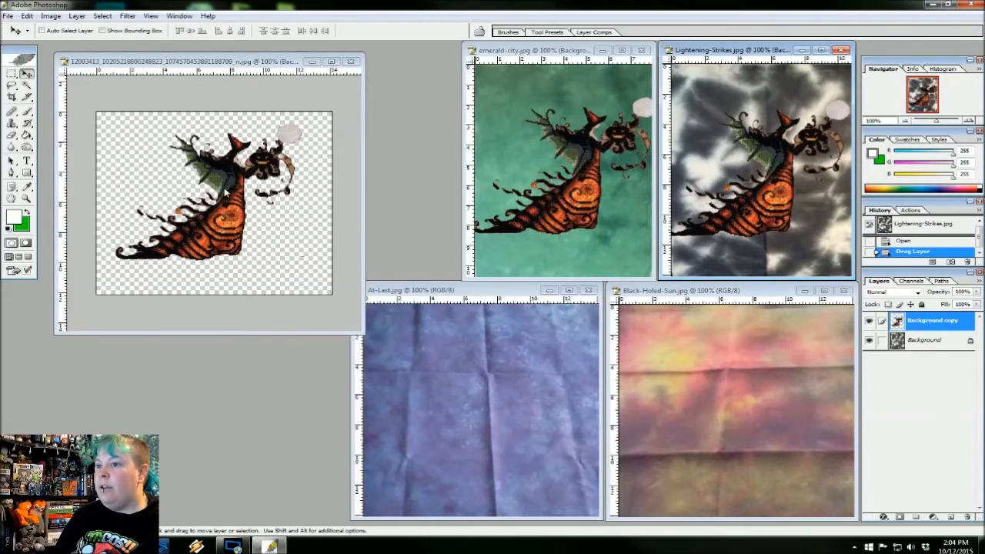
Step: Copy the witch layer onto the At-Last.jpg and Black-Holed-Sun.jpg fabrics, positioning it near the middle of each
{"action": "left_click_drag", "start_coordinate": [226, 192], "coordinate": [512, 365]}
{"action": "left_click_drag", "start_coordinate": [244, 210], "coordinate": [444, 334]}
{"action": "left_click", "coordinate": [476, 299]}
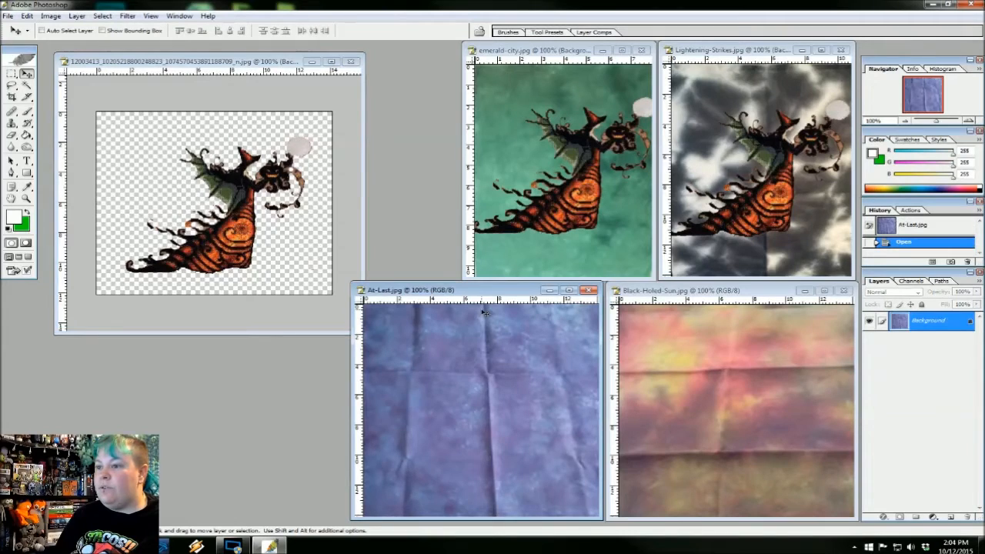
{"action": "left_click_drag", "start_coordinate": [224, 200], "coordinate": [503, 371]}
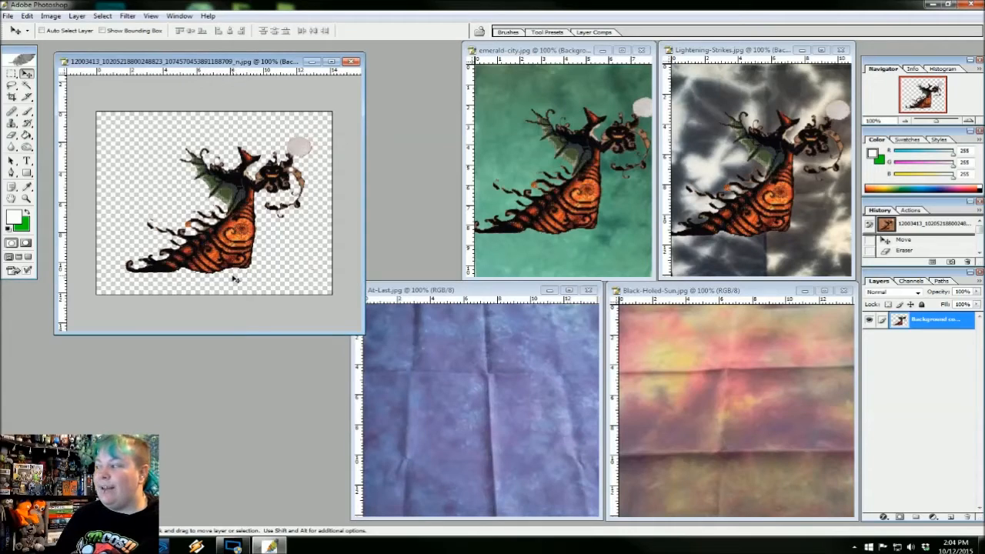
{"action": "left_click_drag", "start_coordinate": [230, 246], "coordinate": [491, 424]}
{"action": "left_click", "coordinate": [240, 178]}
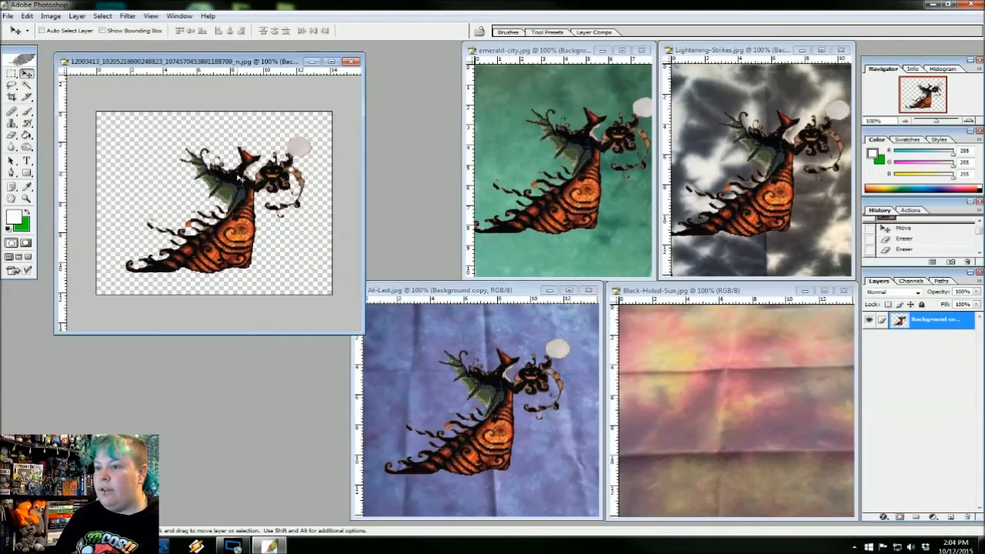
{"action": "left_click_drag", "start_coordinate": [243, 234], "coordinate": [756, 433]}
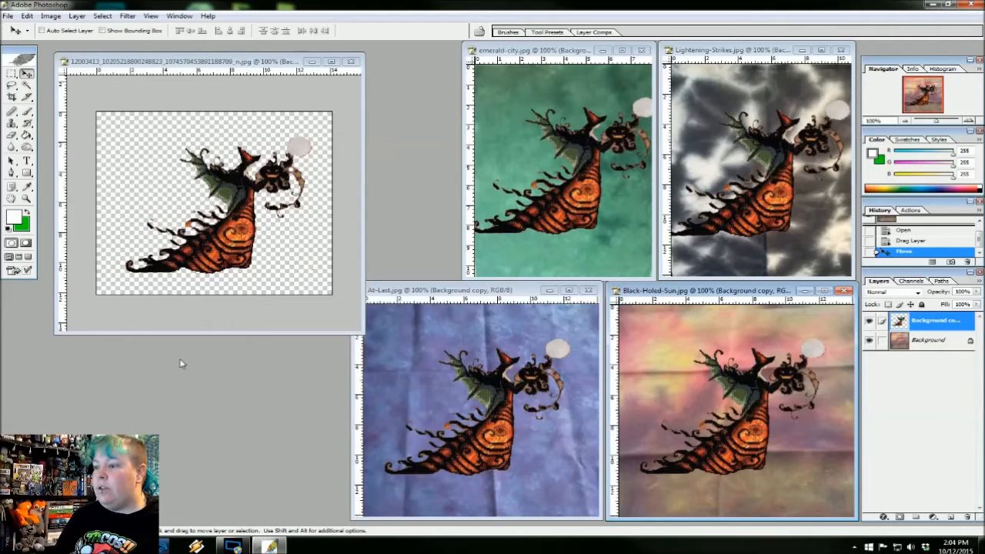
Step: Delete the witch layer from the Black-Holed-Sun.jpg and At-Last.jpg images
{"action": "right_click", "coordinate": [923, 319]}
{"action": "left_click", "coordinate": [896, 365]}
{"action": "left_click", "coordinate": [460, 207]}
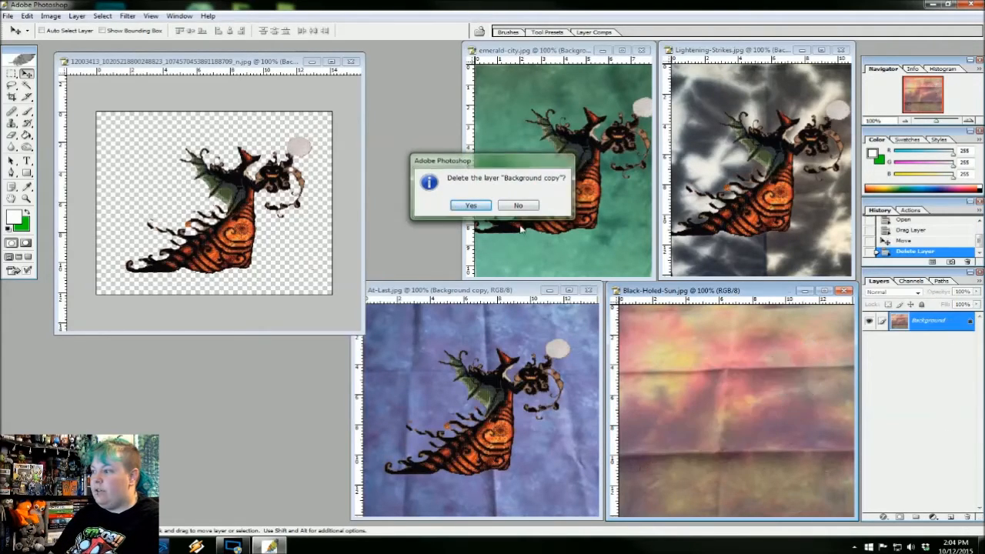
{"action": "left_click", "coordinate": [566, 345]}
{"action": "right_click", "coordinate": [940, 332]}
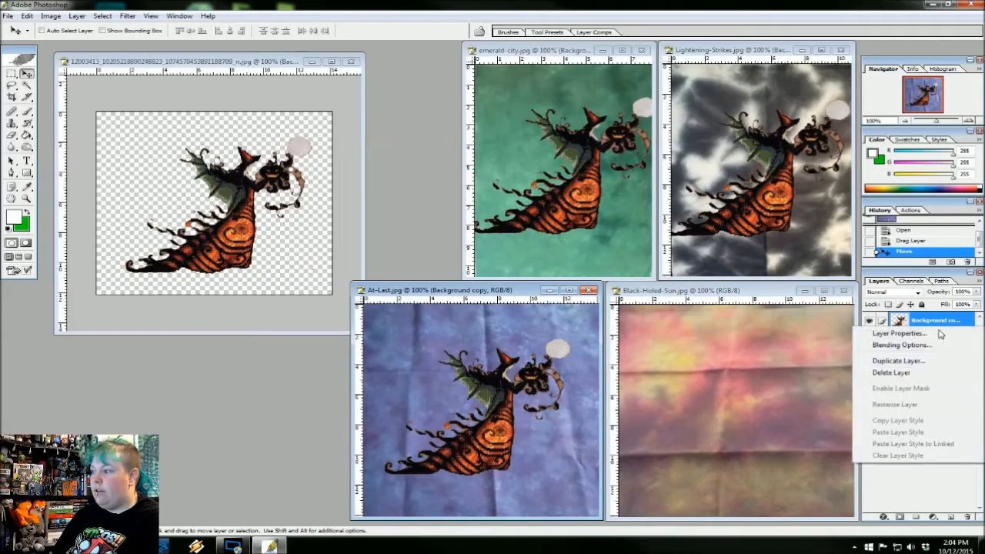
{"action": "left_click", "coordinate": [898, 373]}
{"action": "left_click", "coordinate": [464, 206]}
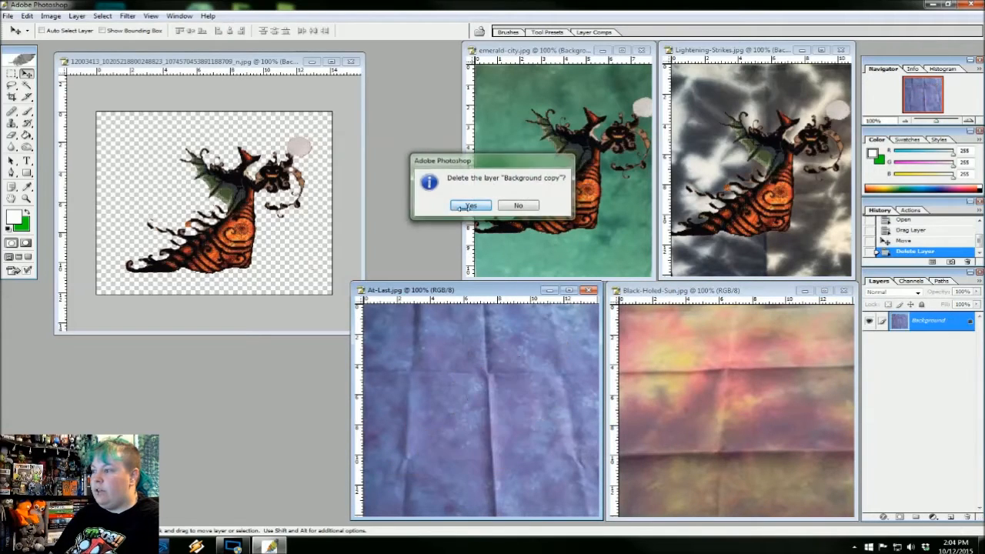
Step: Delete the witch layer from the emerald-city.jpg and Lightening-Strikes.jpg images
{"action": "left_click", "coordinate": [628, 182]}
{"action": "right_click", "coordinate": [923, 320]}
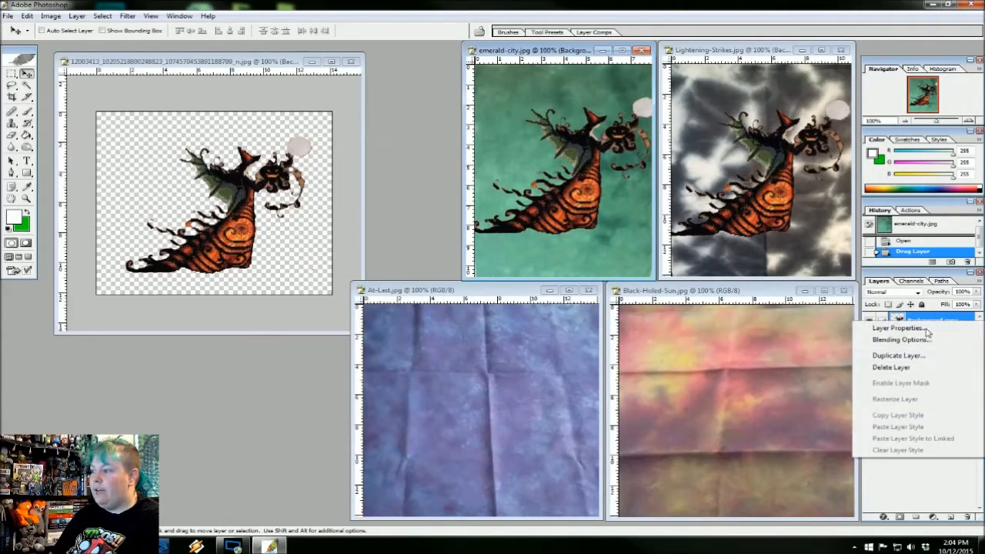
{"action": "left_click", "coordinate": [892, 368]}
{"action": "left_click", "coordinate": [468, 204]}
{"action": "left_click", "coordinate": [847, 256]}
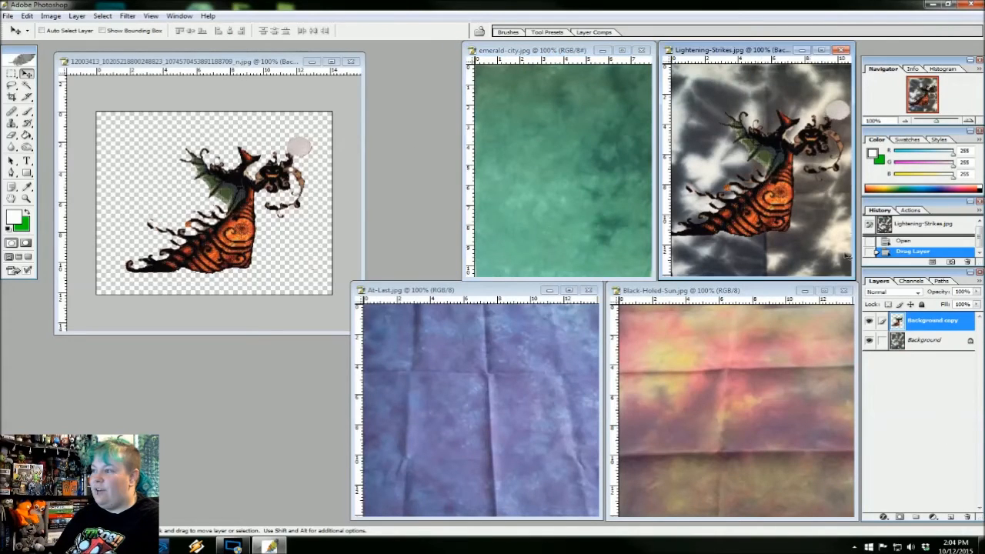
{"action": "right_click", "coordinate": [921, 320]}
{"action": "left_click", "coordinate": [900, 369]}
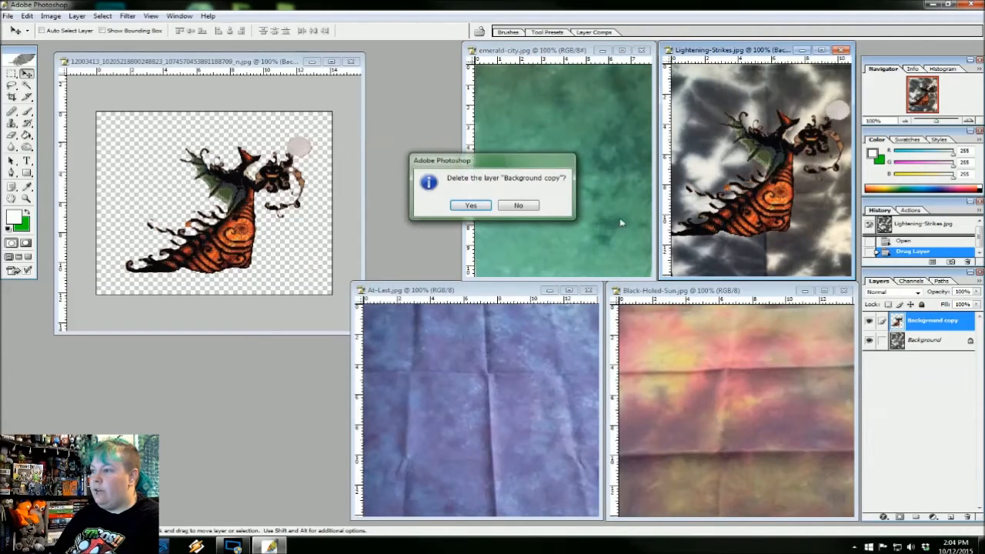
{"action": "left_click", "coordinate": [469, 205]}
Step: Close the witch image without saving and move the rainbow-haired figure image into the free workspace
{"action": "left_click", "coordinate": [350, 61]}
{"action": "left_click", "coordinate": [516, 210]}
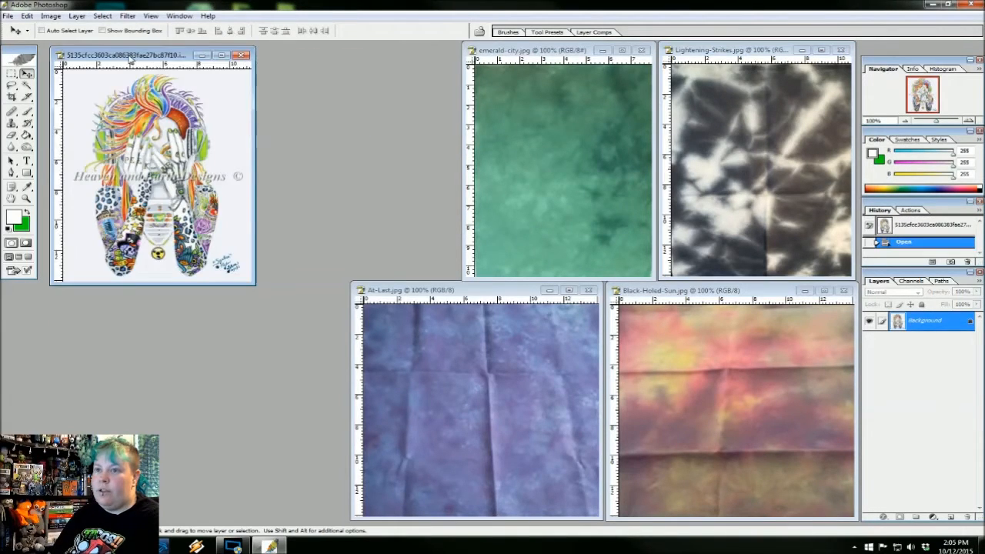
{"action": "left_click_drag", "start_coordinate": [129, 58], "coordinate": [183, 87]}
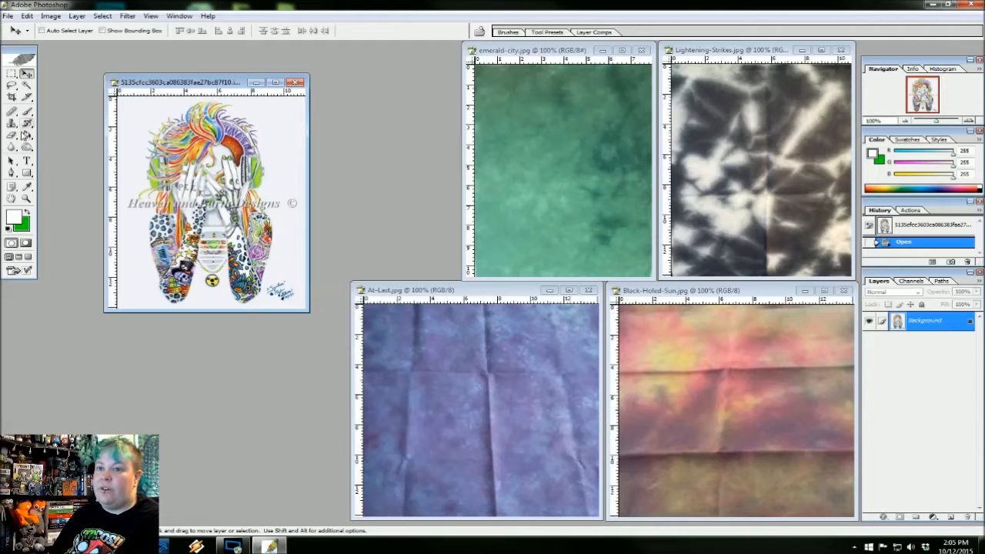
Step: Duplicate the rainbow-haired figure's Background layer as Background copy and delete the original Background layer
{"action": "left_click", "coordinate": [27, 85]}
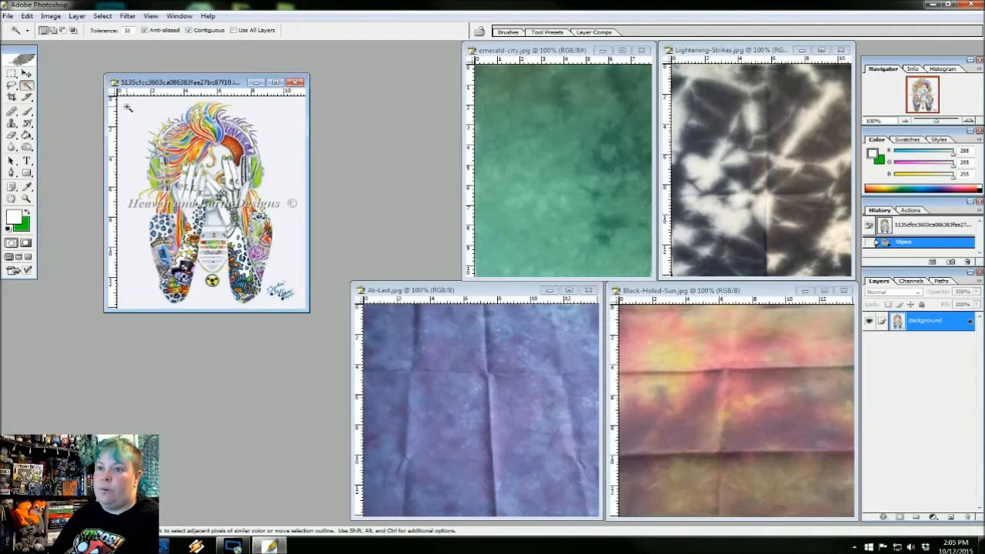
{"action": "right_click", "coordinate": [916, 331]}
{"action": "left_click", "coordinate": [893, 361]}
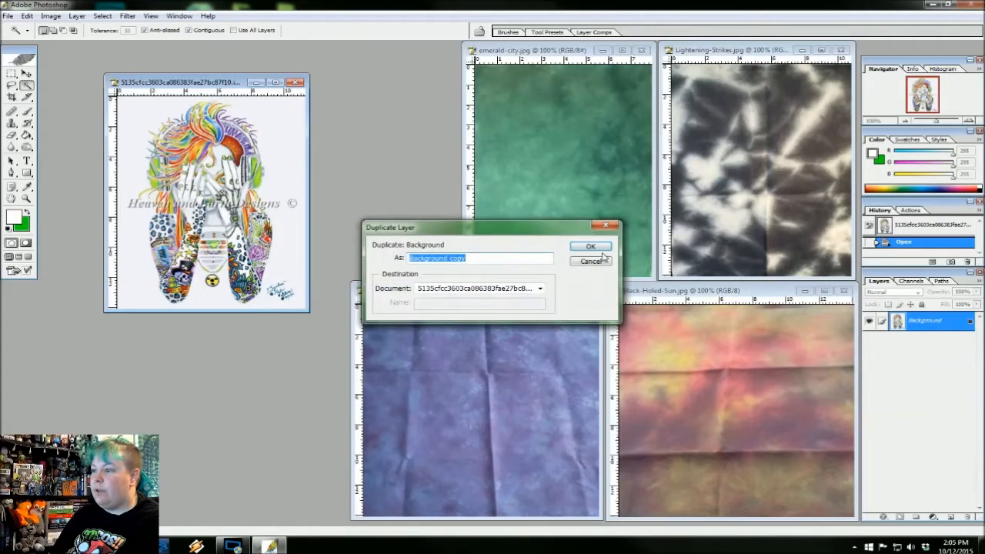
{"action": "left_click", "coordinate": [590, 247]}
{"action": "right_click", "coordinate": [911, 338]}
{"action": "left_click", "coordinate": [911, 385]}
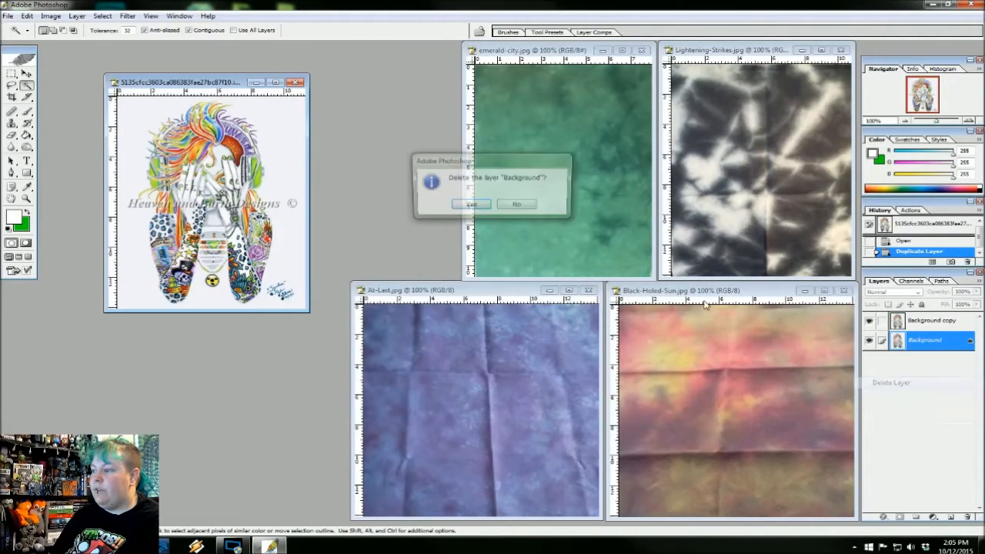
{"action": "left_click", "coordinate": [470, 207]}
Step: Remove the white area around the rainbow-haired figure using the Magic Wand at tolerance 32, and clear the selection
{"action": "left_click", "coordinate": [290, 118]}
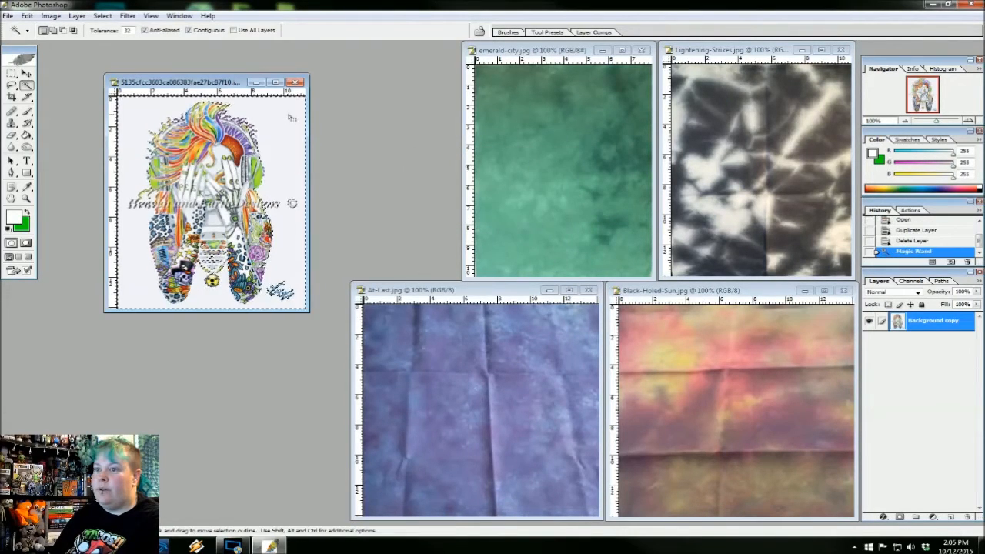
{"action": "key", "text": "Delete"}
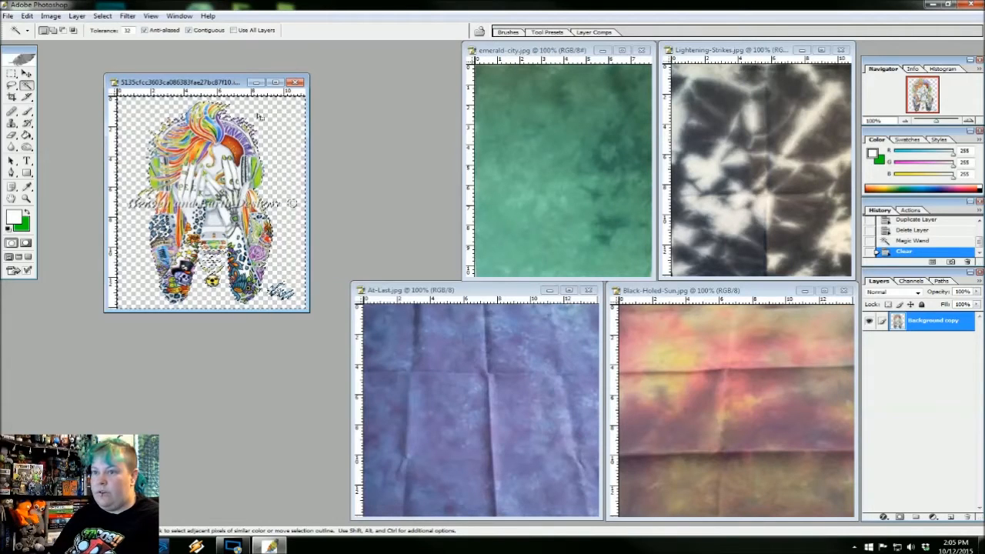
{"action": "left_click", "coordinate": [106, 16]}
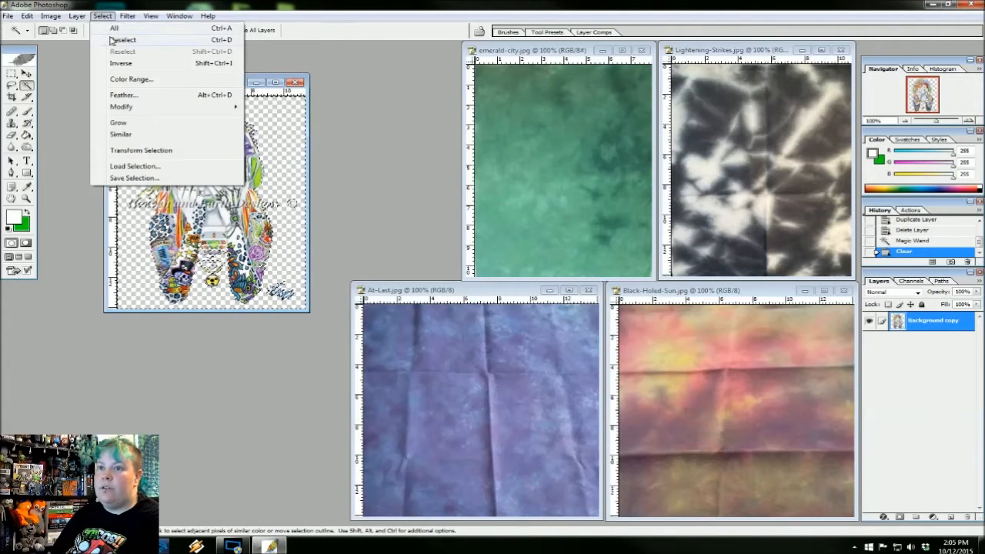
{"action": "left_click", "coordinate": [123, 39]}
Step: Copy the cut-out figure onto the emerald-city.jpg and Lightening-Strikes.jpg fabrics with the Move tool
{"action": "left_click", "coordinate": [27, 73]}
{"action": "left_click_drag", "start_coordinate": [202, 197], "coordinate": [547, 170]}
{"action": "left_click", "coordinate": [247, 266]}
{"action": "left_click_drag", "start_coordinate": [263, 213], "coordinate": [760, 184]}
Step: Copy the cut-out figure onto the At-Last.jpg and Black-Holed-Sun.jpg fabric images
{"action": "left_click", "coordinate": [223, 194]}
{"action": "left_click_drag", "start_coordinate": [223, 194], "coordinate": [499, 419]}
{"action": "left_click", "coordinate": [210, 208]}
{"action": "left_click_drag", "start_coordinate": [215, 217], "coordinate": [744, 430]}
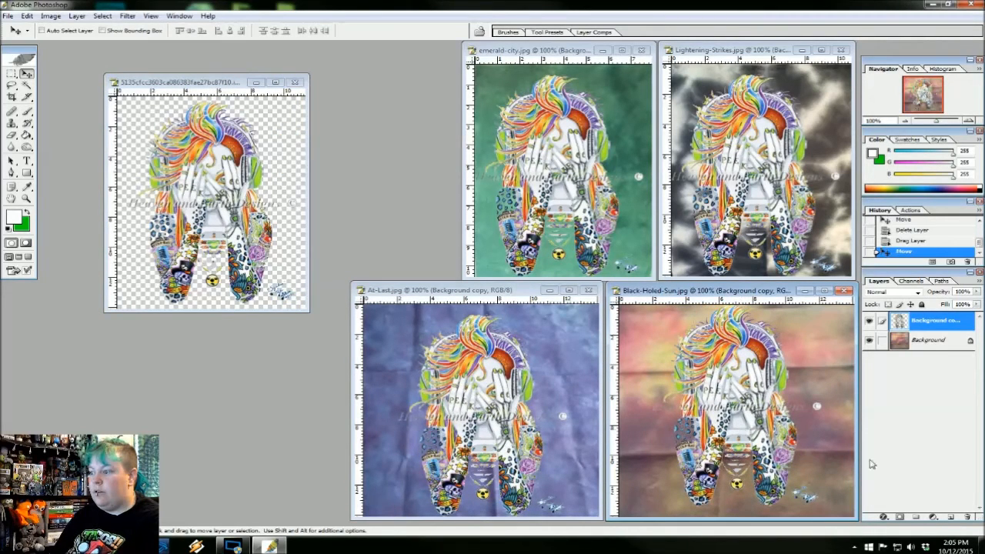
Step: Delete the figure layer from the Black-Holed-Sun.jpg and At-Last.jpg images
{"action": "right_click", "coordinate": [935, 320]}
{"action": "left_click", "coordinate": [909, 363]}
{"action": "left_click", "coordinate": [470, 204]}
{"action": "left_click", "coordinate": [477, 290]}
{"action": "right_click", "coordinate": [949, 329]}
{"action": "left_click", "coordinate": [890, 373]}
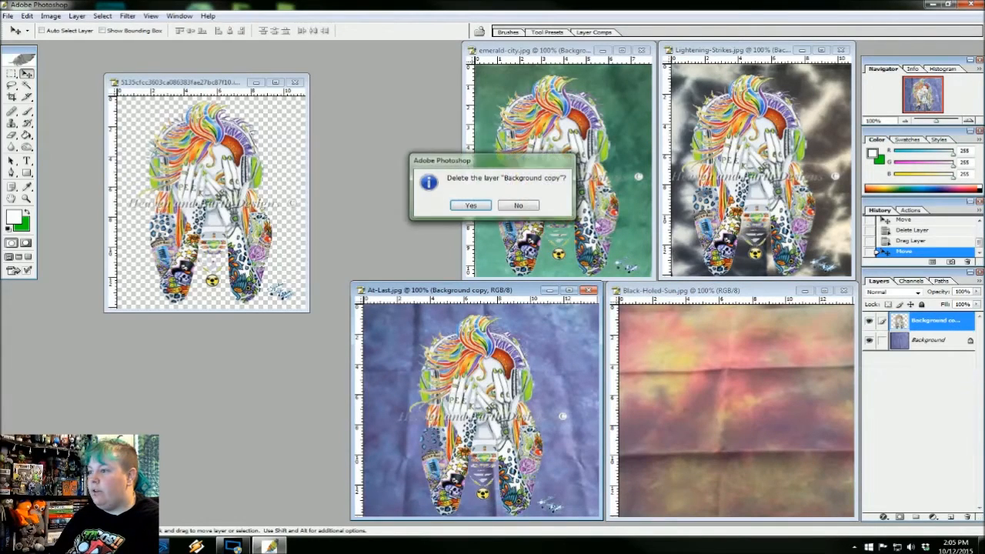
{"action": "left_click", "coordinate": [470, 204]}
Step: Delete the figure layer from the Lightening-Strikes.jpg and emerald-city.jpg images
{"action": "left_click", "coordinate": [757, 50]}
{"action": "right_click", "coordinate": [934, 319]}
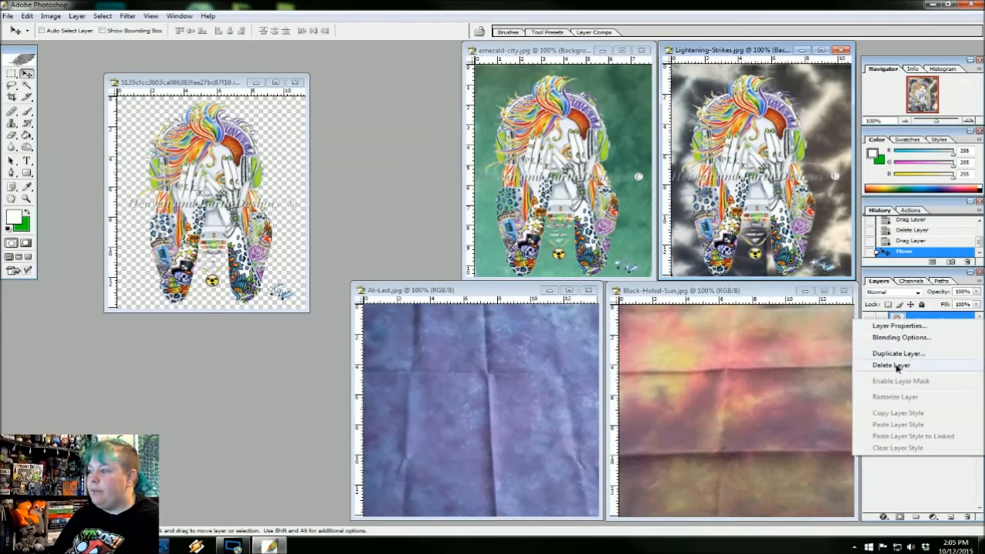
{"action": "left_click", "coordinate": [890, 364]}
{"action": "left_click", "coordinate": [470, 204]}
{"action": "left_click", "coordinate": [539, 50]}
{"action": "right_click", "coordinate": [940, 321]}
{"action": "left_click", "coordinate": [890, 364]}
{"action": "left_click", "coordinate": [470, 204]}
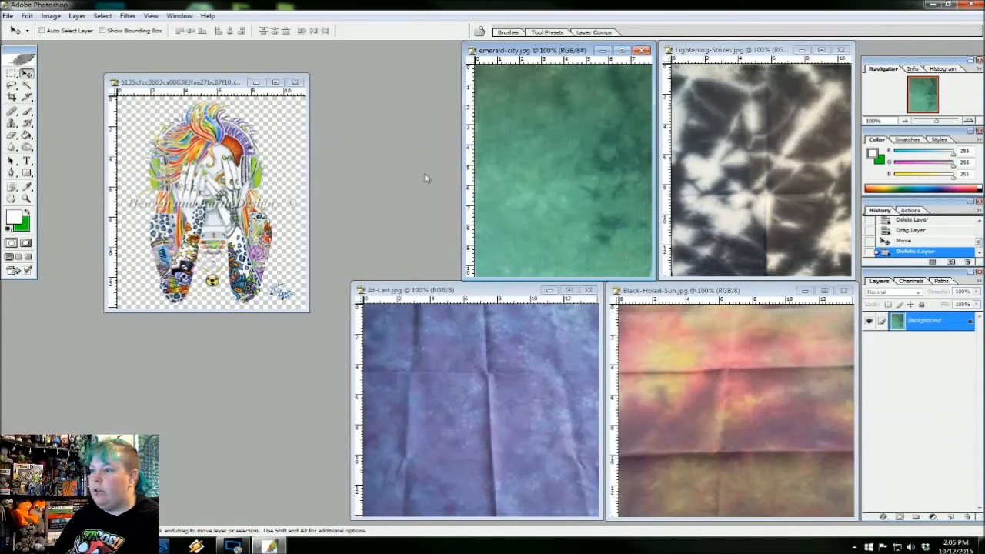
Step: Enlarge the rainbow-haired figure's image window so empty workspace surrounds its whole canvas
{"action": "left_click", "coordinate": [197, 80]}
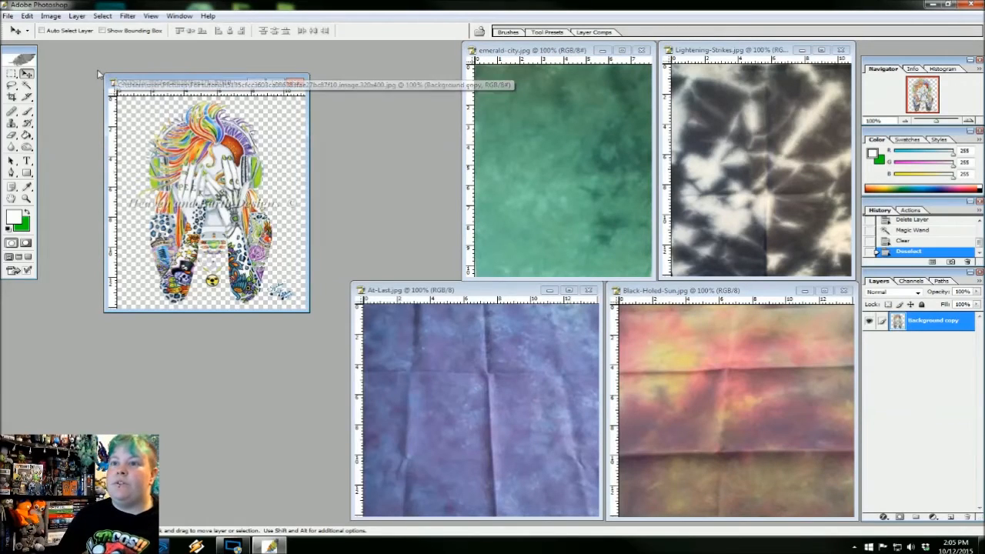
{"action": "left_click_drag", "start_coordinate": [102, 72], "coordinate": [65, 56]}
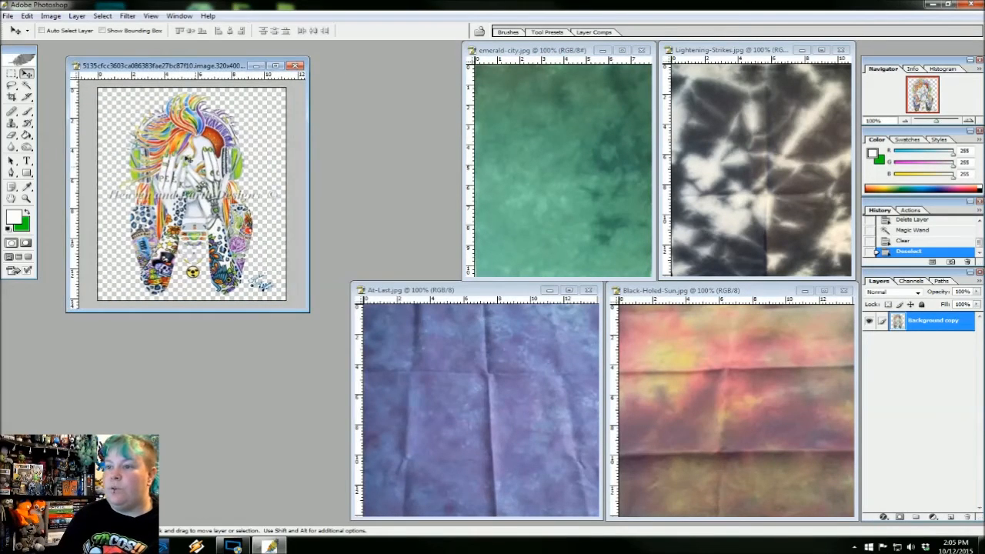
{"action": "left_click_drag", "start_coordinate": [306, 308], "coordinate": [331, 372]}
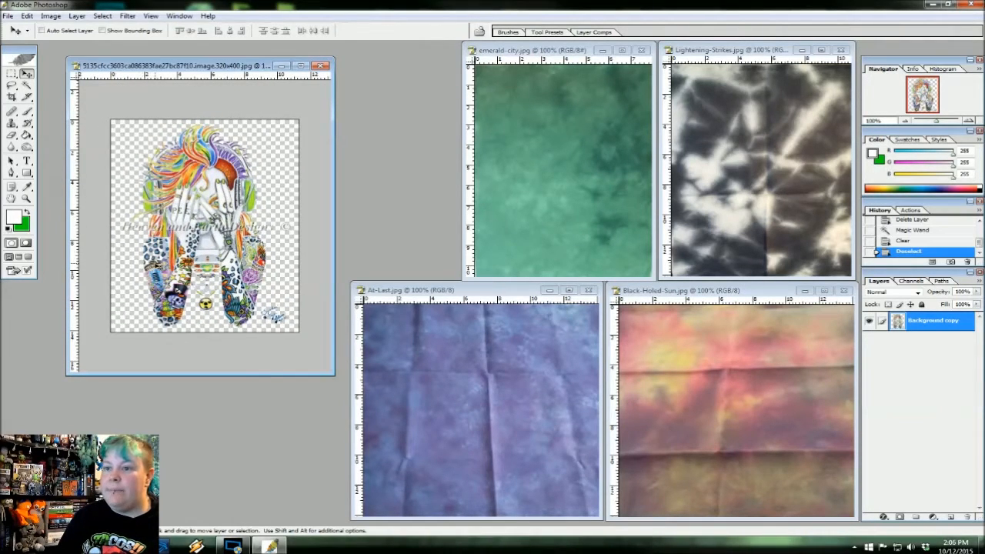
Step: Step back through the history to restore the figure's white background, and clear the remaining selection
{"action": "left_click", "coordinate": [26, 15]}
{"action": "left_click", "coordinate": [43, 51]}
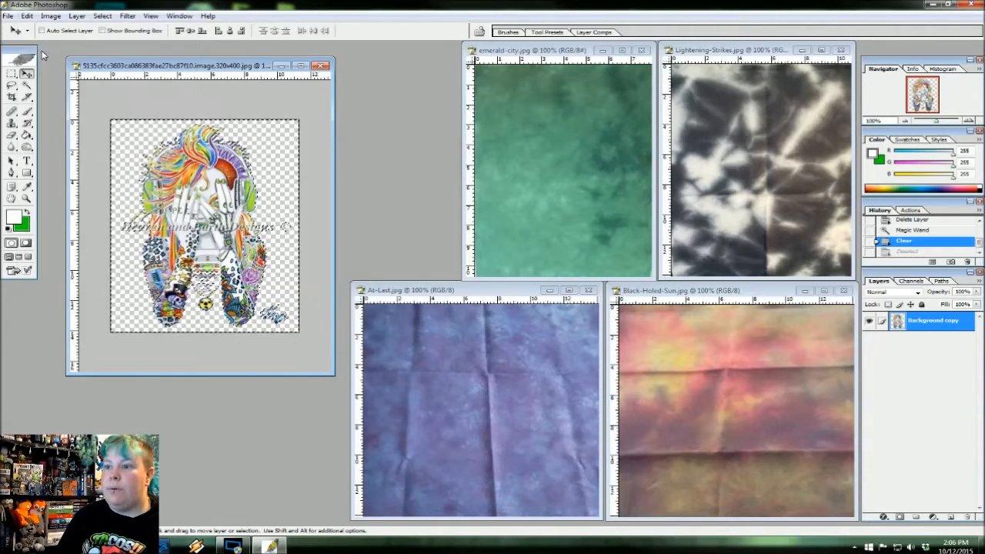
{"action": "left_click", "coordinate": [31, 16]}
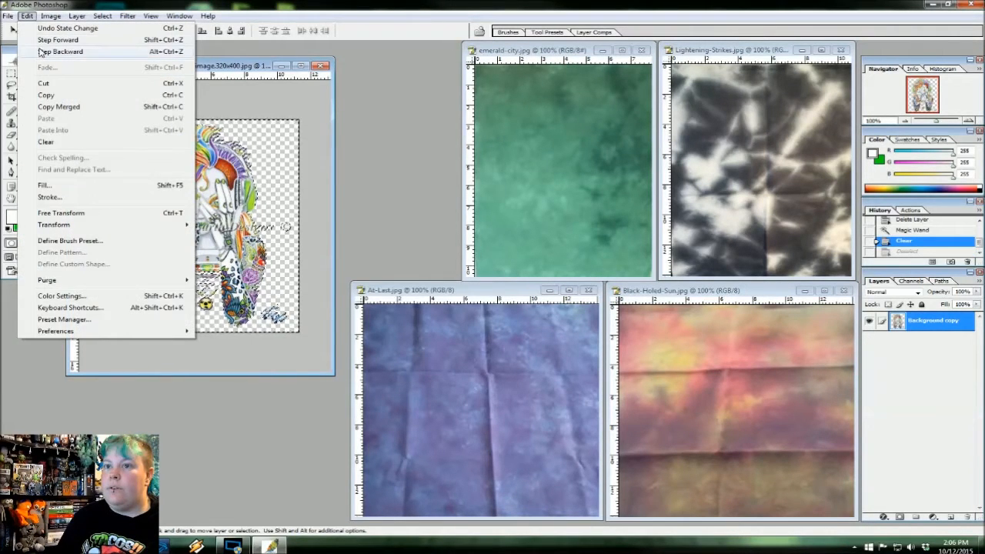
{"action": "left_click", "coordinate": [43, 51]}
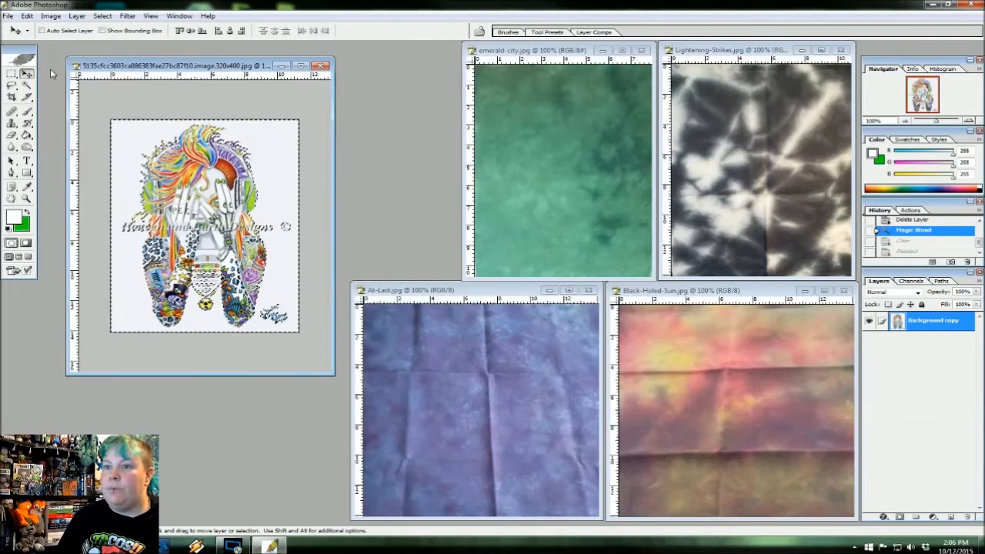
{"action": "left_click", "coordinate": [102, 15]}
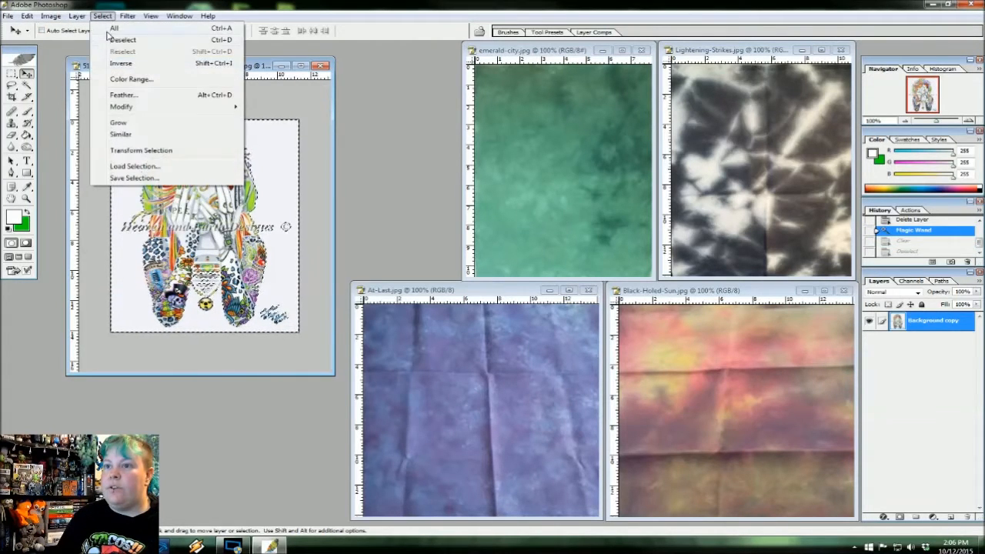
{"action": "left_click", "coordinate": [115, 41]}
{"action": "left_click", "coordinate": [27, 86]}
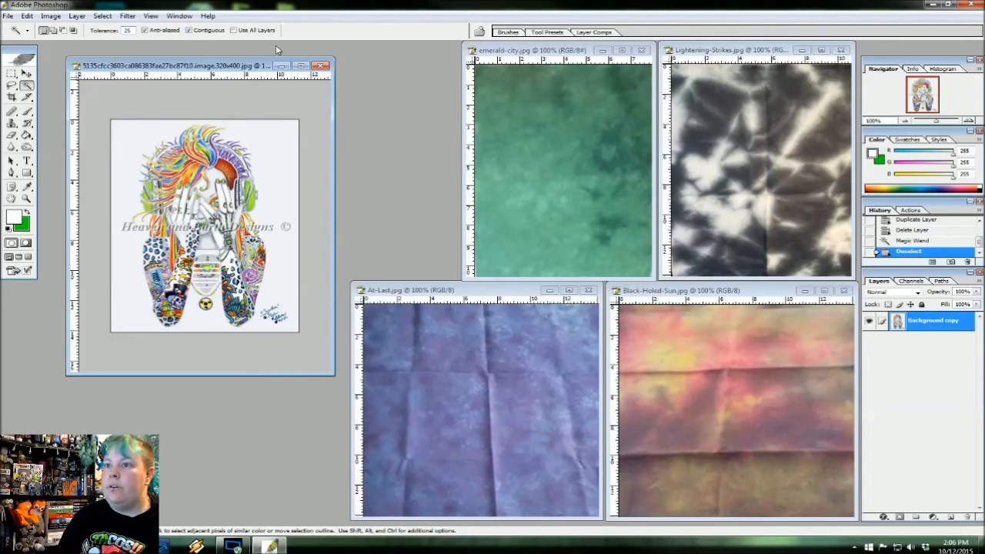
{"action": "left_click", "coordinate": [135, 133]}
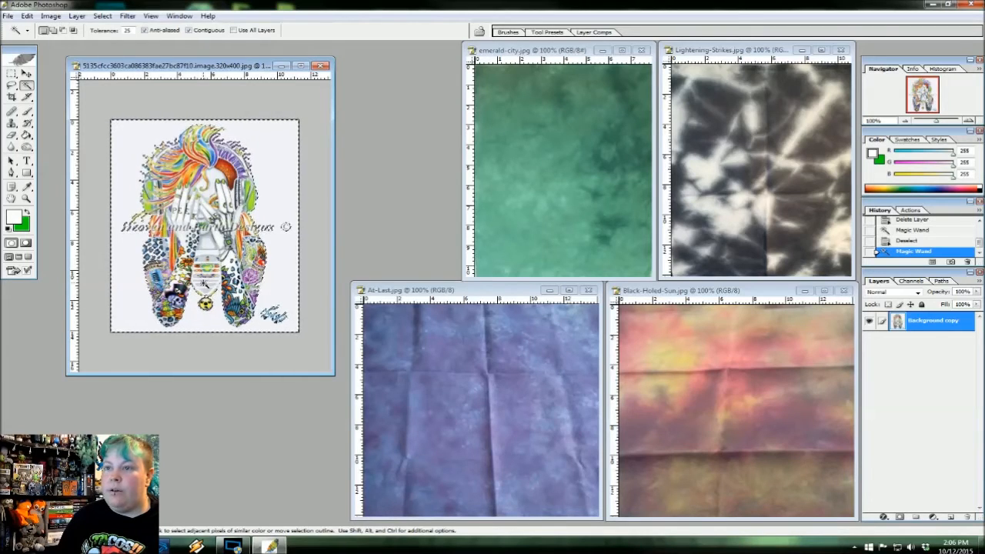
{"action": "left_click", "coordinate": [102, 15]}
{"action": "left_click", "coordinate": [116, 34]}
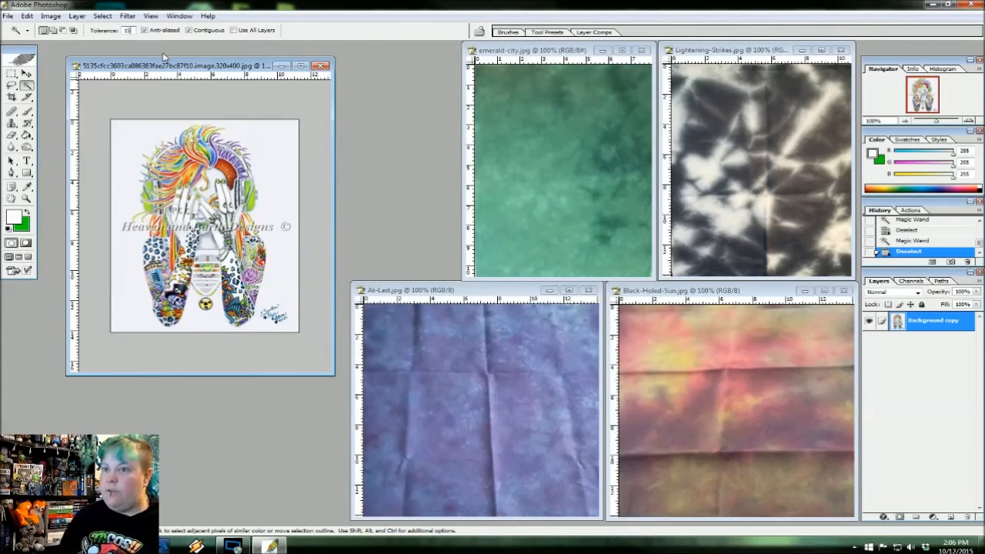
Step: Delete the figure's white background using the Magic Wand at tolerance 15, and copy the cut-out onto the emerald-city.jpg fabric
{"action": "left_click", "coordinate": [289, 129]}
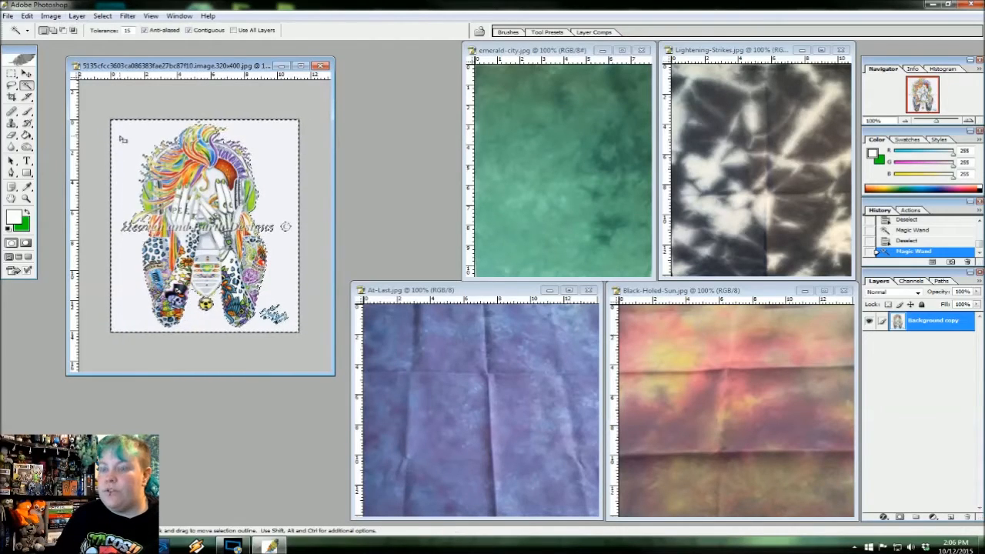
{"action": "key", "text": "Delete"}
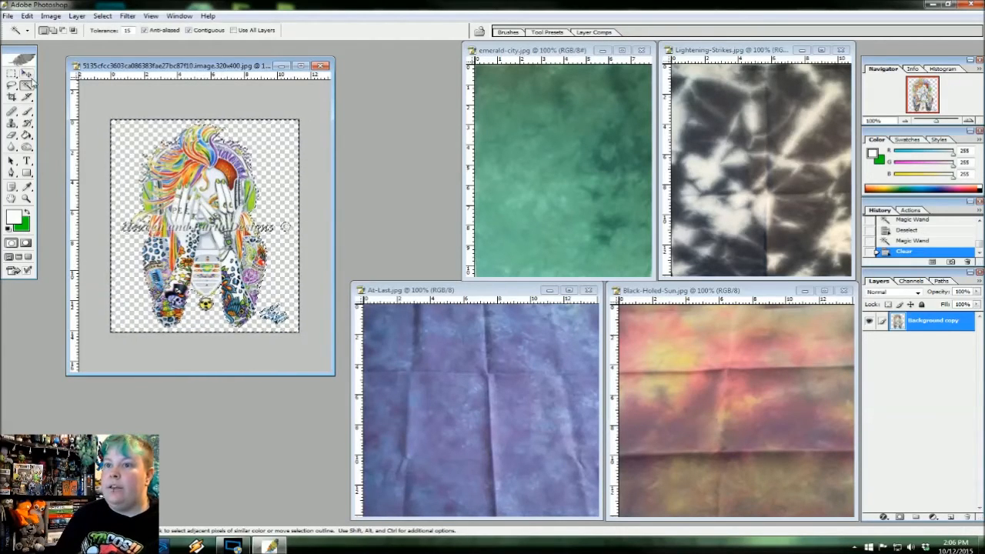
{"action": "left_click", "coordinate": [26, 73]}
{"action": "left_click", "coordinate": [103, 15]}
{"action": "left_click", "coordinate": [113, 37]}
{"action": "left_click_drag", "start_coordinate": [355, 193], "coordinate": [563, 153]}
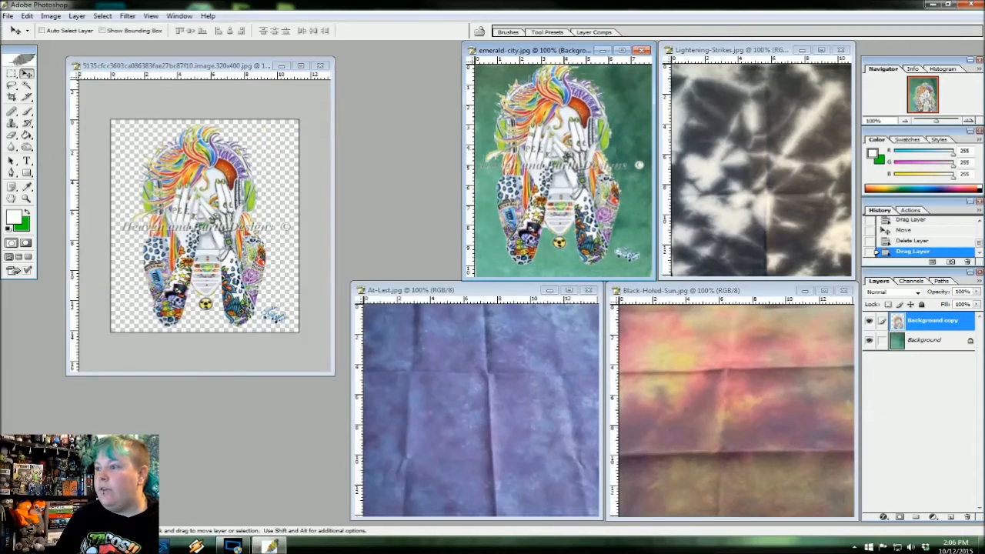
{"action": "left_click_drag", "start_coordinate": [638, 165], "coordinate": [646, 171]}
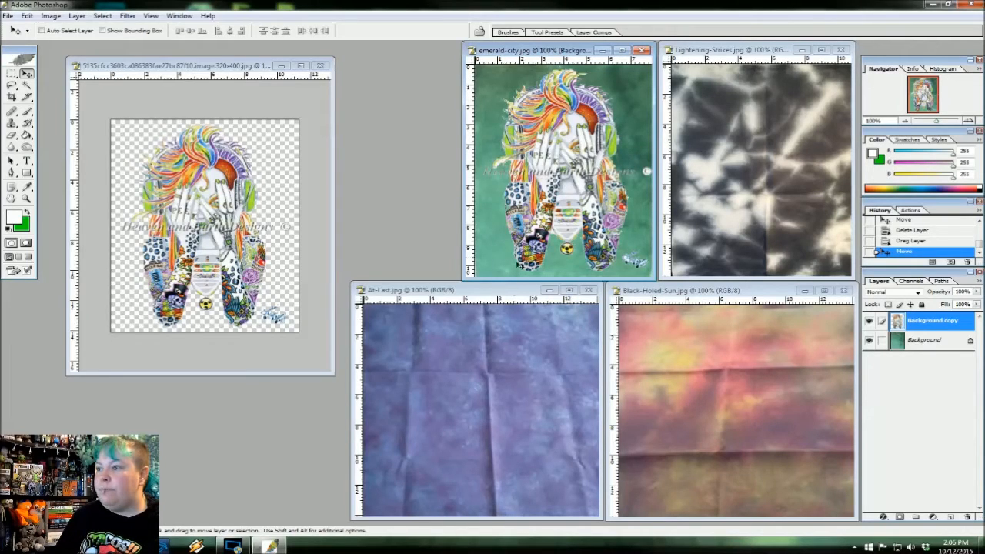
Step: Undo the background removal in the figure's image and deselect everything
{"action": "left_click", "coordinate": [284, 124]}
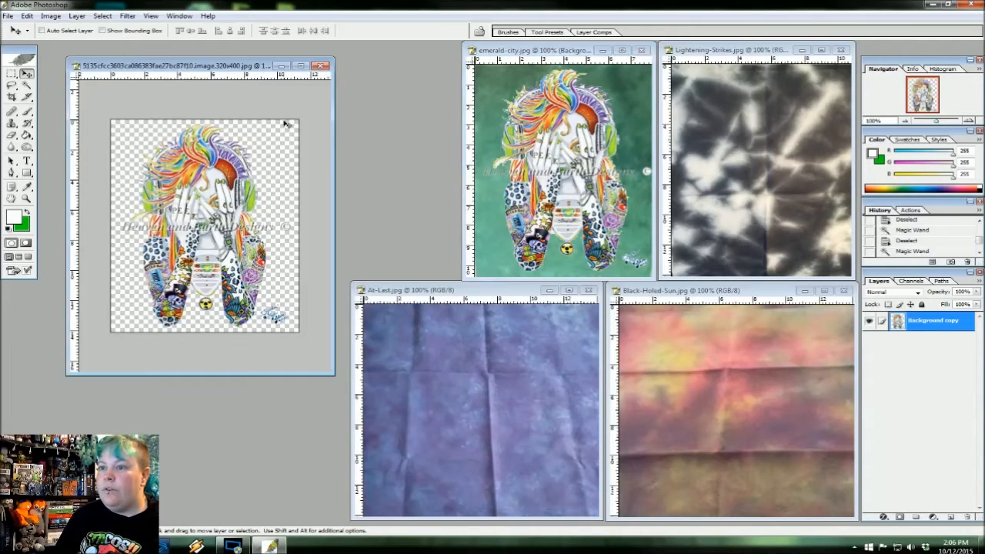
{"action": "left_click", "coordinate": [26, 15]}
{"action": "left_click", "coordinate": [46, 52]}
{"action": "left_click", "coordinate": [27, 15]}
{"action": "left_click", "coordinate": [46, 51]}
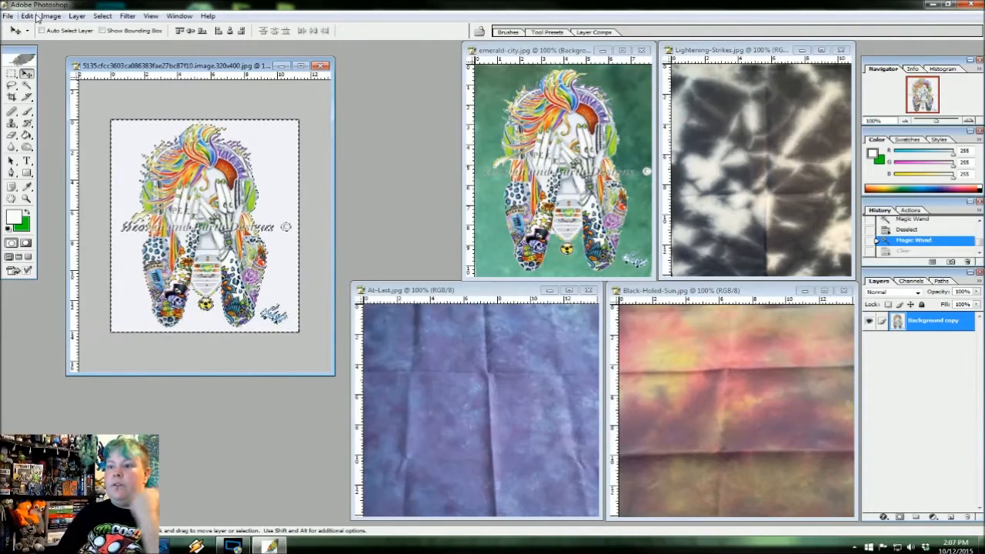
{"action": "left_click", "coordinate": [102, 15]}
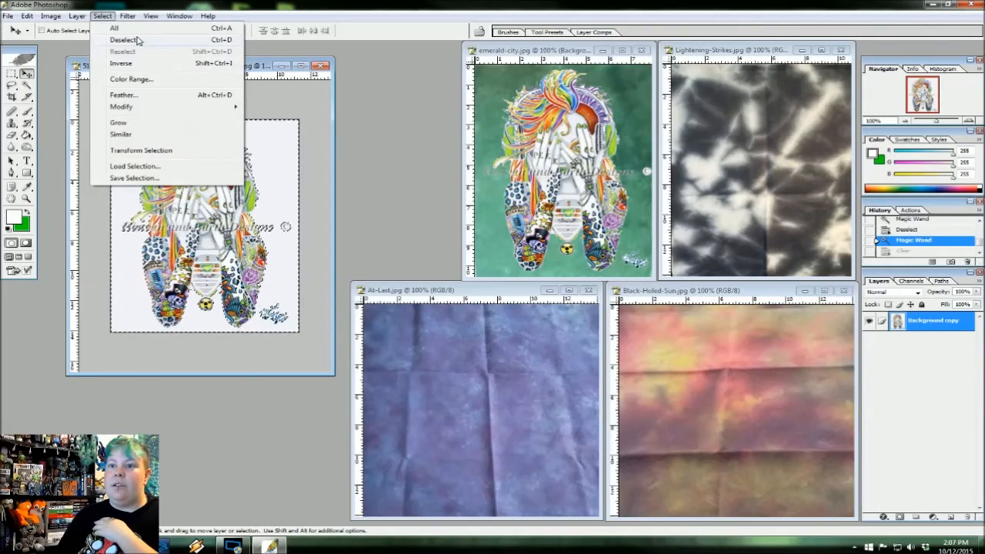
{"action": "left_click", "coordinate": [133, 39]}
Step: Delete the figure's white background using the Magic Wand at a tolerance of 50
{"action": "left_click", "coordinate": [29, 86]}
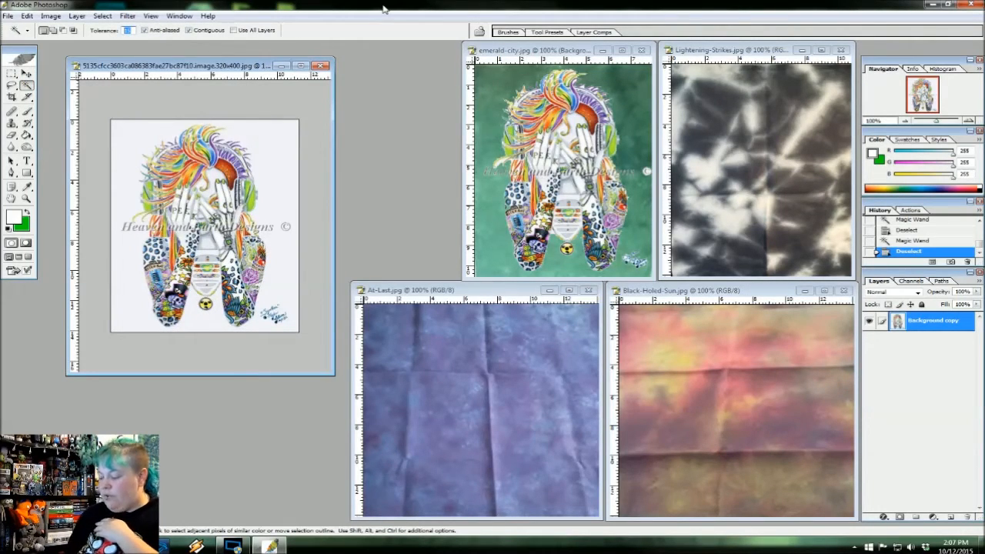
{"action": "left_click", "coordinate": [132, 136]}
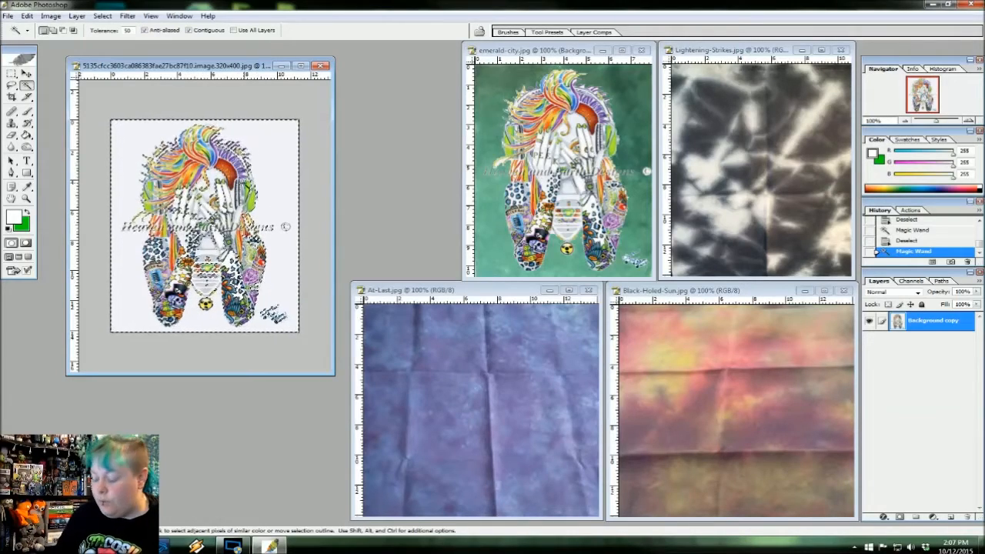
{"action": "key", "text": "Delete"}
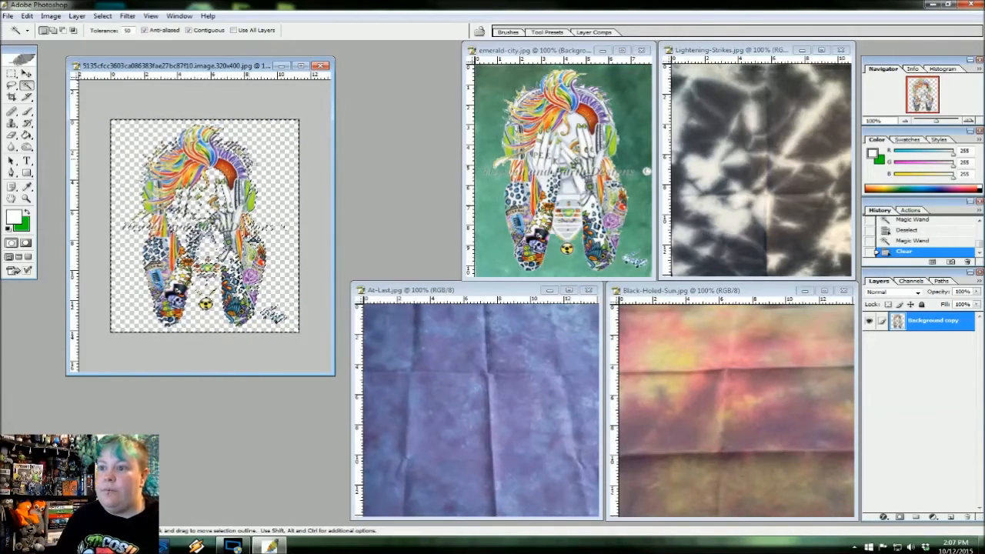
Step: Deselect and copy the tolerance-50 cut-out figure onto the Lightening-Strikes.jpg fabric image
{"action": "left_click", "coordinate": [26, 74]}
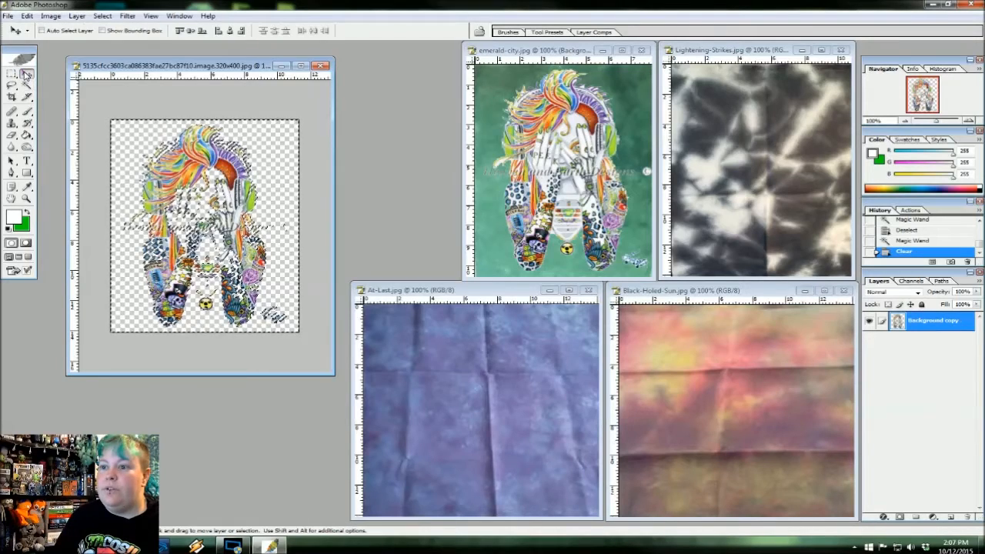
{"action": "left_click", "coordinate": [105, 16]}
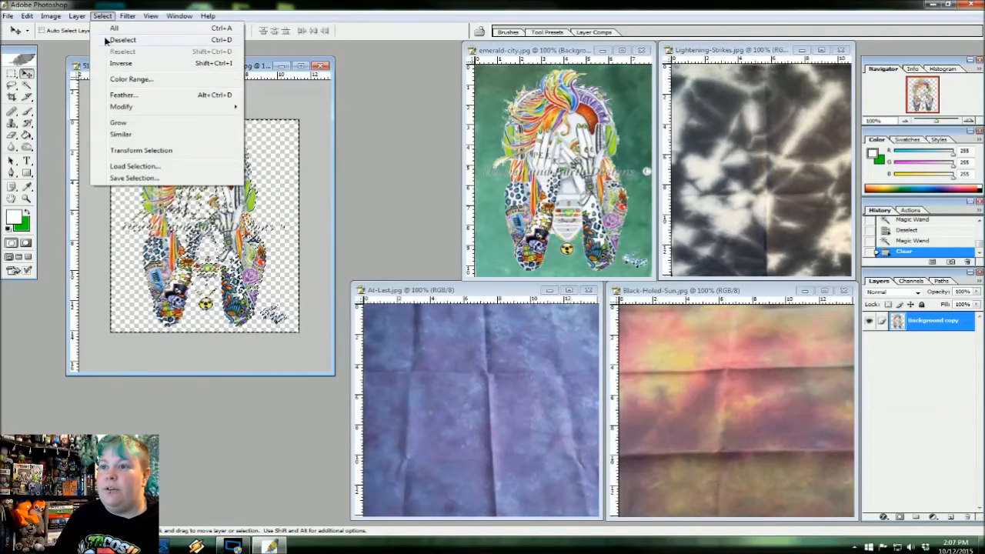
{"action": "left_click", "coordinate": [119, 39]}
{"action": "left_click_drag", "start_coordinate": [227, 166], "coordinate": [782, 114]}
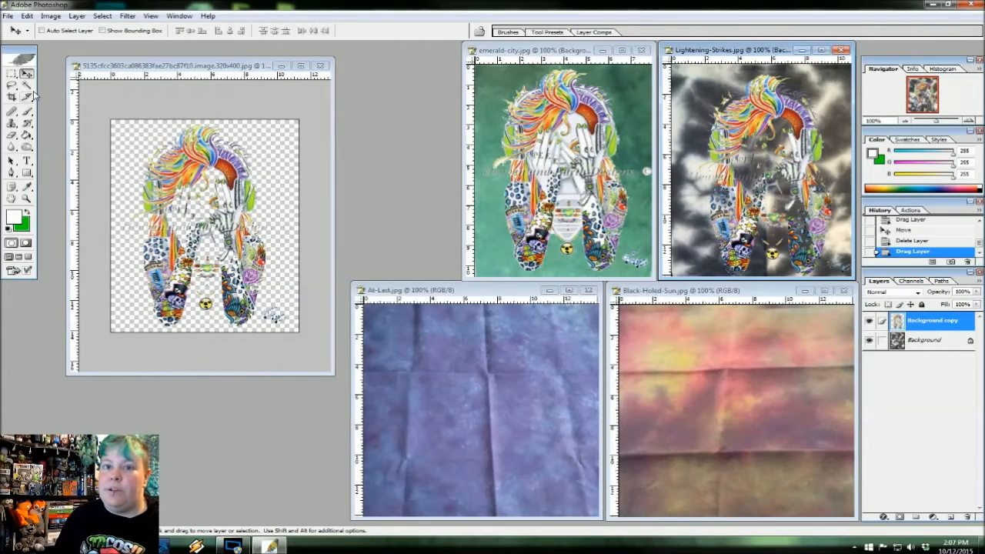
Step: Close the rainbow-haired figure's image without saving and delete the figure layer from Lightening-Strikes.jpg
{"action": "left_click", "coordinate": [320, 66]}
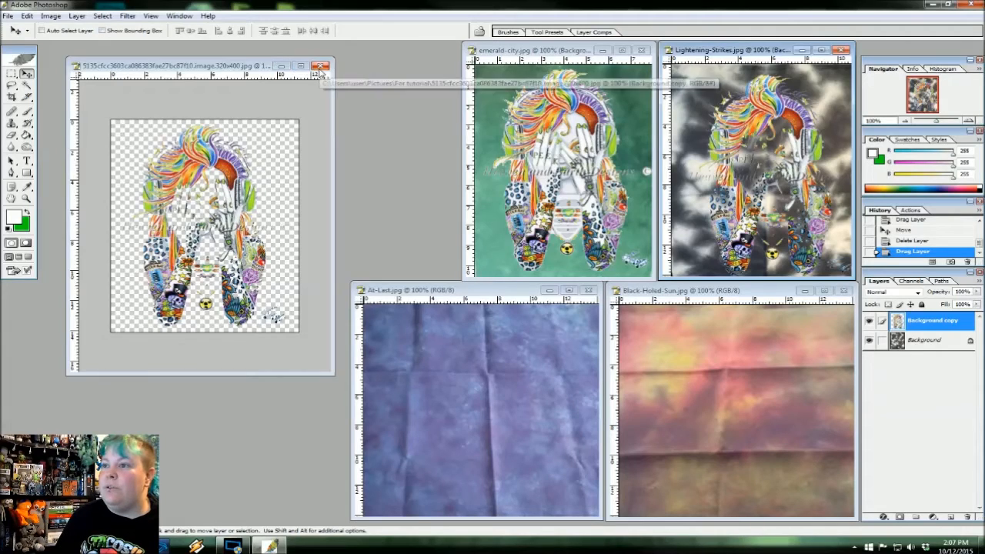
{"action": "left_click", "coordinate": [516, 211]}
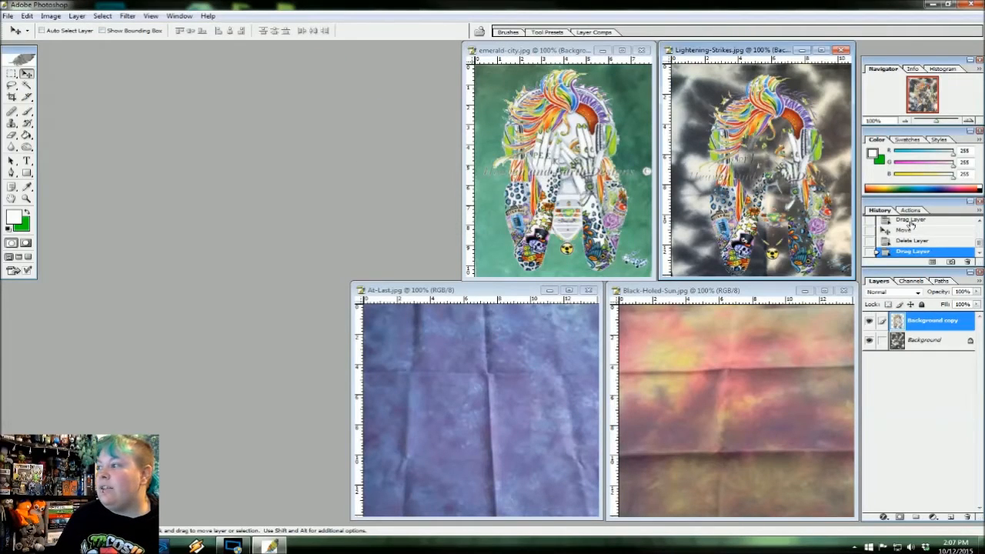
{"action": "right_click", "coordinate": [926, 320]}
{"action": "left_click", "coordinate": [899, 363]}
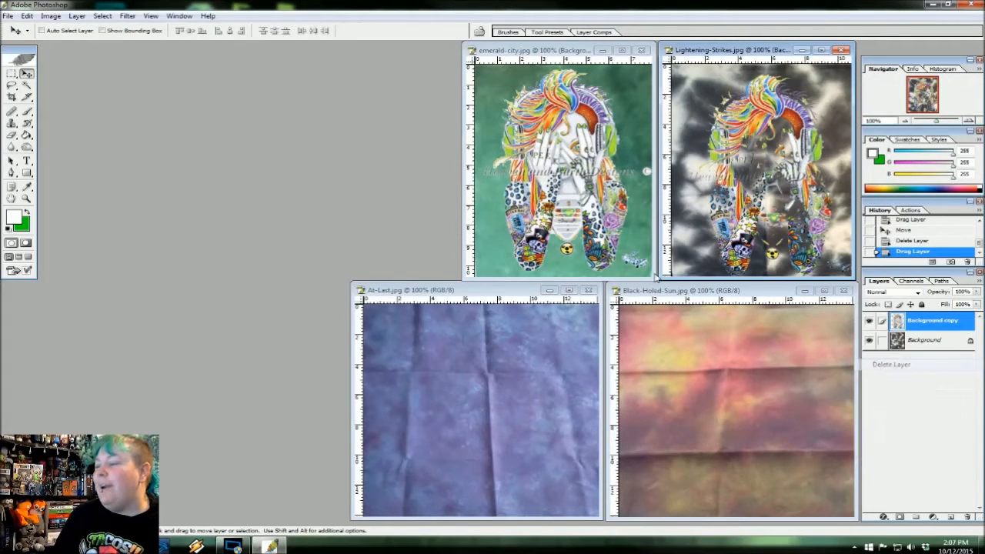
{"action": "left_click", "coordinate": [468, 205]}
Step: Delete the figure layer from the emerald-city.jpg image
{"action": "left_click", "coordinate": [575, 50]}
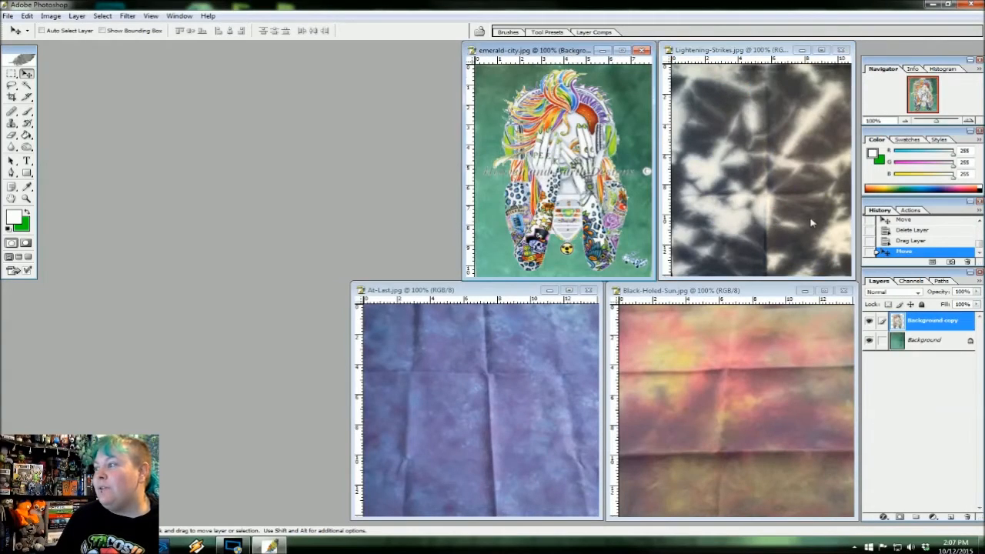
{"action": "right_click", "coordinate": [921, 327]}
{"action": "left_click", "coordinate": [898, 363]}
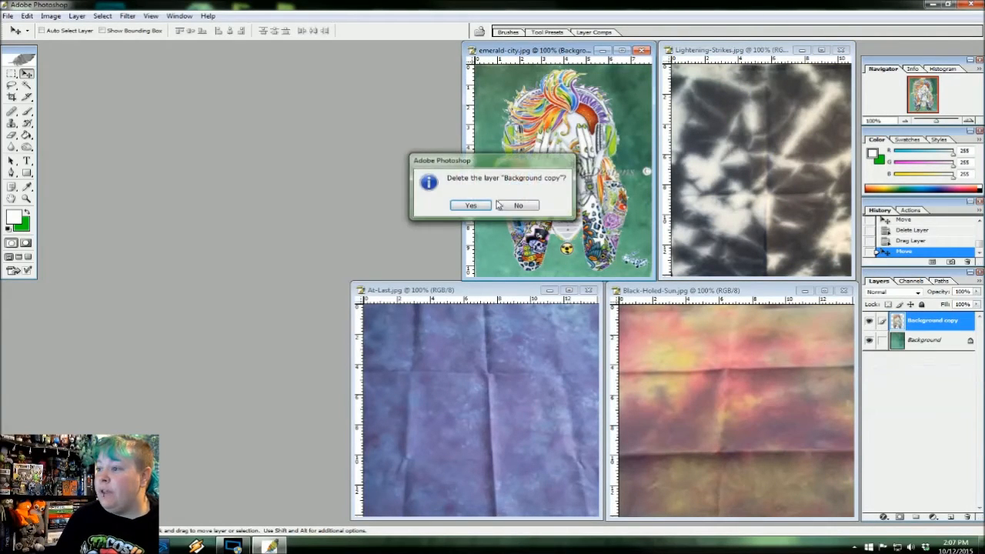
{"action": "left_click", "coordinate": [467, 204]}
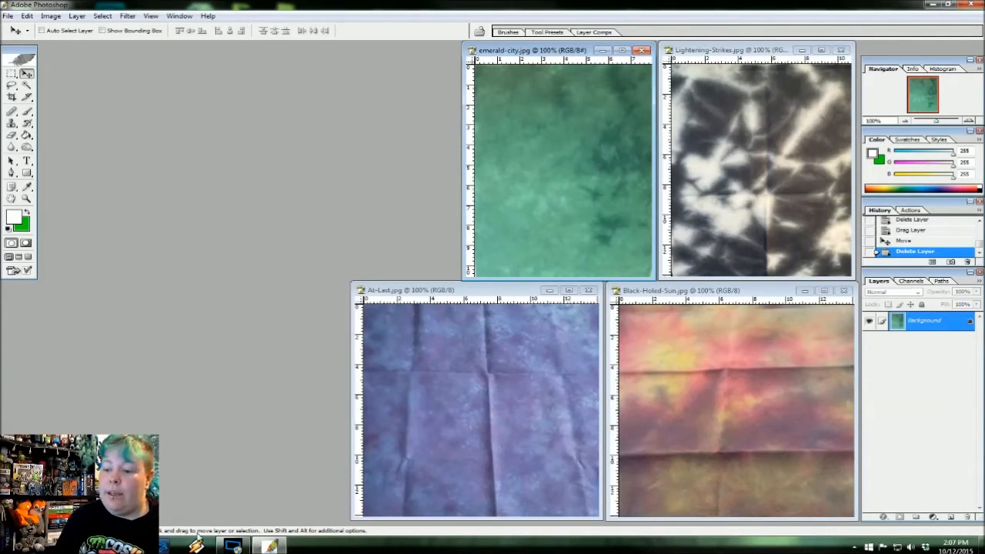
Step: Switch to Windows Explorer and open the framed two-mermaid picture from the For tutorial folder in Photoshop
{"action": "key", "text": "alt+Tab"}
{"action": "left_click", "coordinate": [606, 262]}
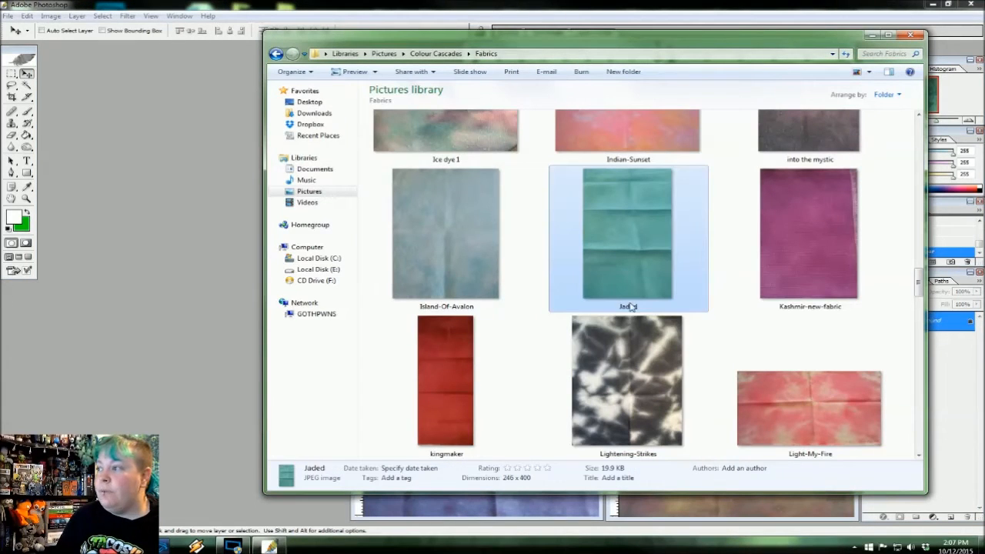
{"action": "left_click", "coordinate": [275, 53]}
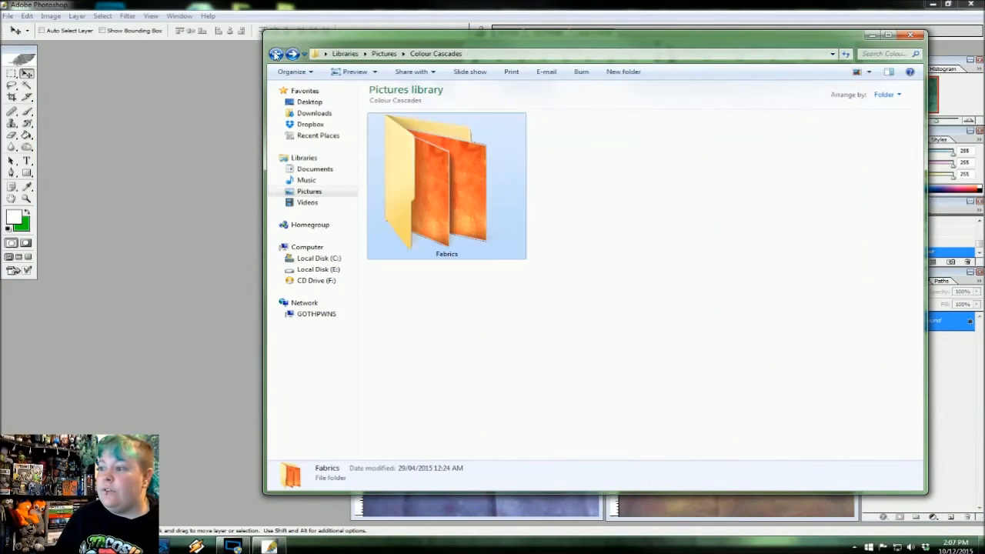
{"action": "left_click", "coordinate": [276, 53]}
{"action": "double_click", "coordinate": [619, 185]}
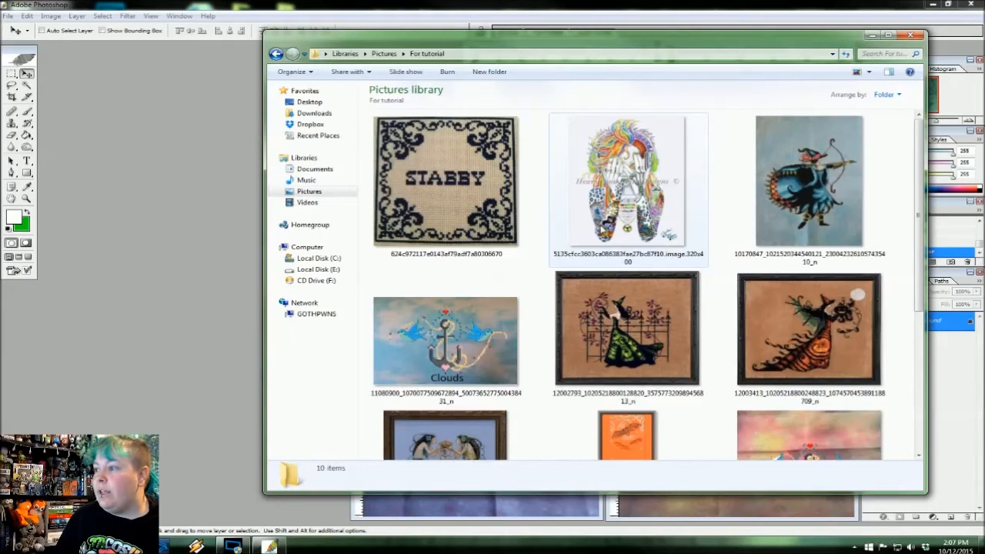
{"action": "scroll", "coordinate": [612, 341], "scroll_direction": "down", "scroll_amount": 2}
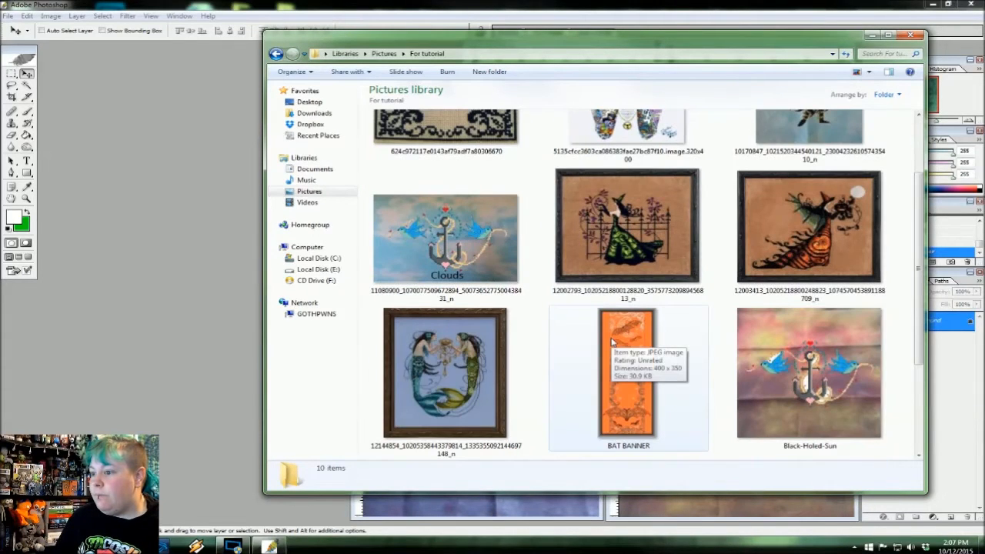
{"action": "left_click_drag", "start_coordinate": [445, 373], "coordinate": [152, 147]}
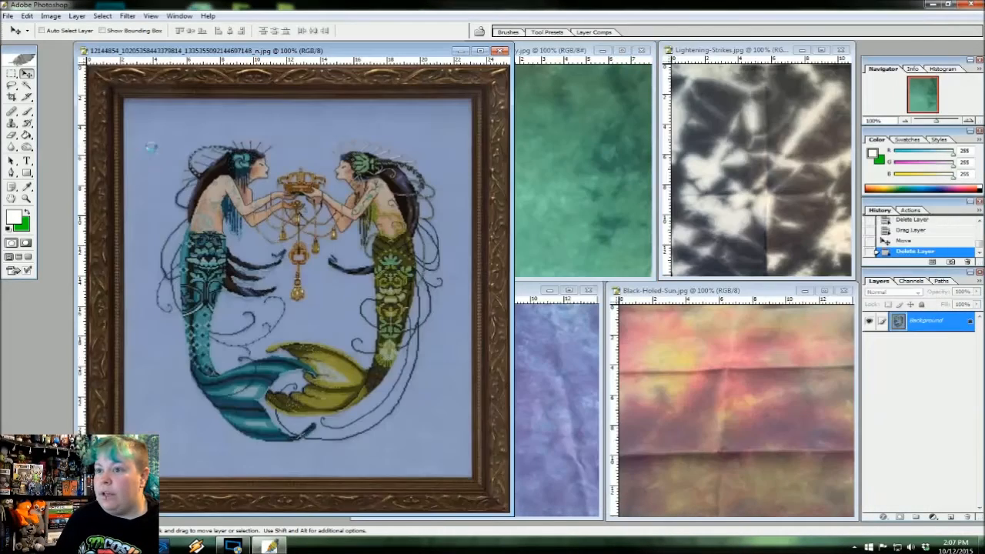
Step: Open the BAT BANNER image from the For tutorial folder in Photoshop
{"action": "left_click", "coordinate": [233, 545]}
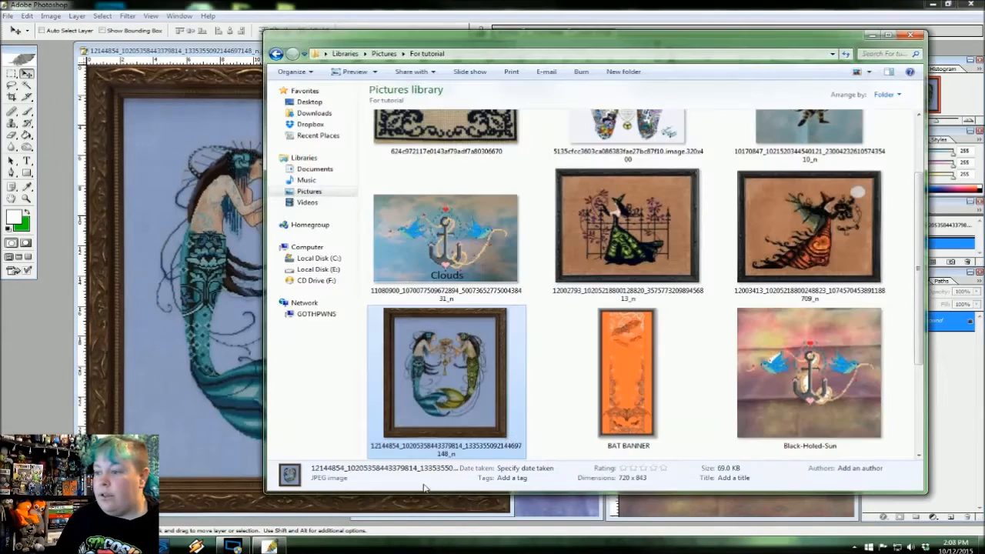
{"action": "left_click", "coordinate": [625, 374]}
{"action": "left_click_drag", "start_coordinate": [252, 291], "coordinate": [227, 297]}
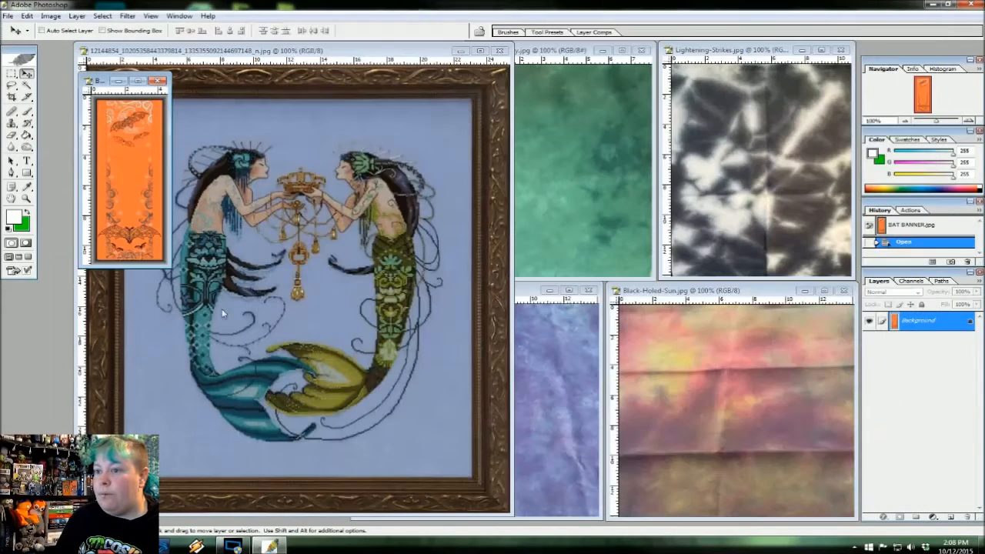
Step: Switch to Windows Explorer and open the STABBY cross-stitch picture from the For tutorial folder in Photoshop
{"action": "left_click", "coordinate": [234, 546]}
{"action": "scroll", "coordinate": [584, 405], "scroll_direction": "down", "scroll_amount": 2}
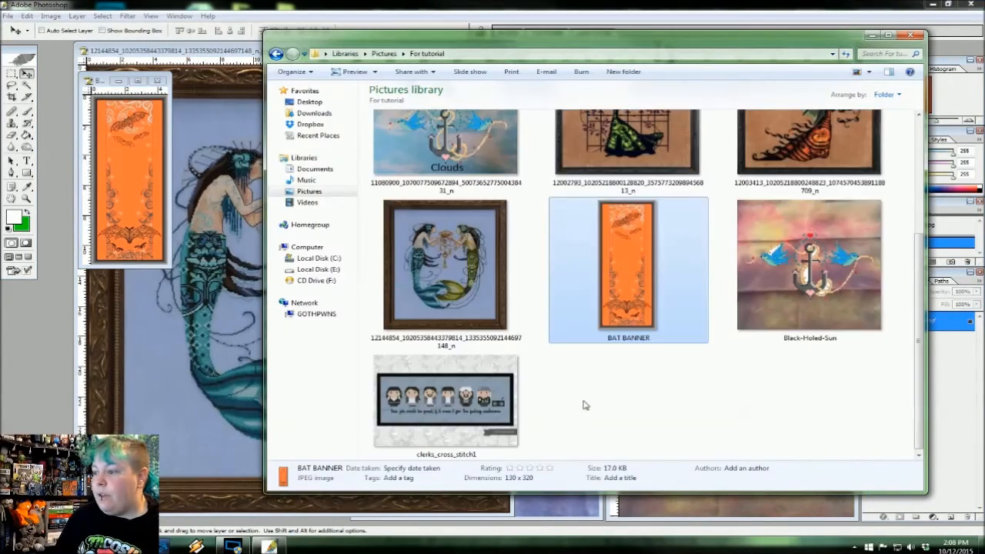
{"action": "scroll", "coordinate": [584, 405], "scroll_direction": "up", "scroll_amount": 3}
{"action": "left_click", "coordinate": [459, 206]}
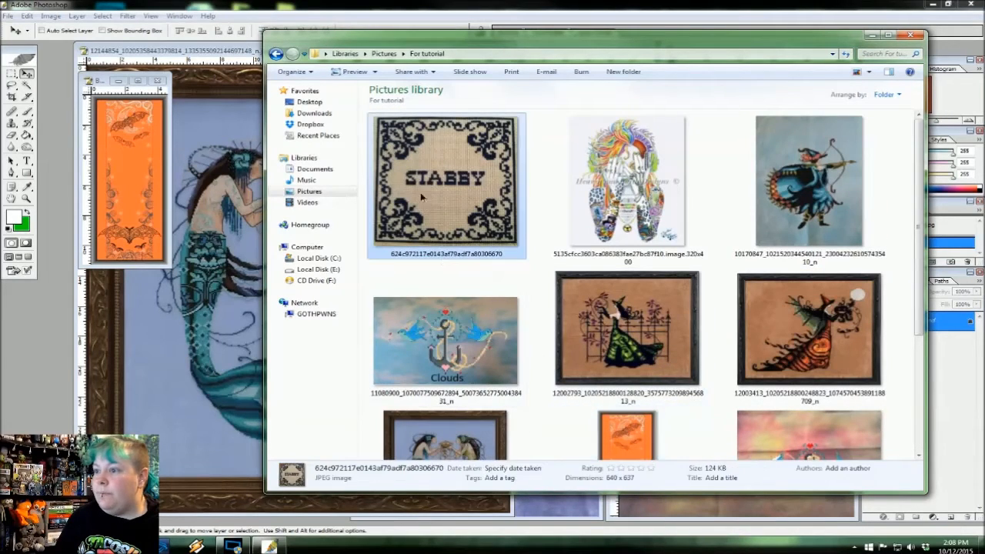
{"action": "left_click_drag", "start_coordinate": [459, 206], "coordinate": [209, 249]}
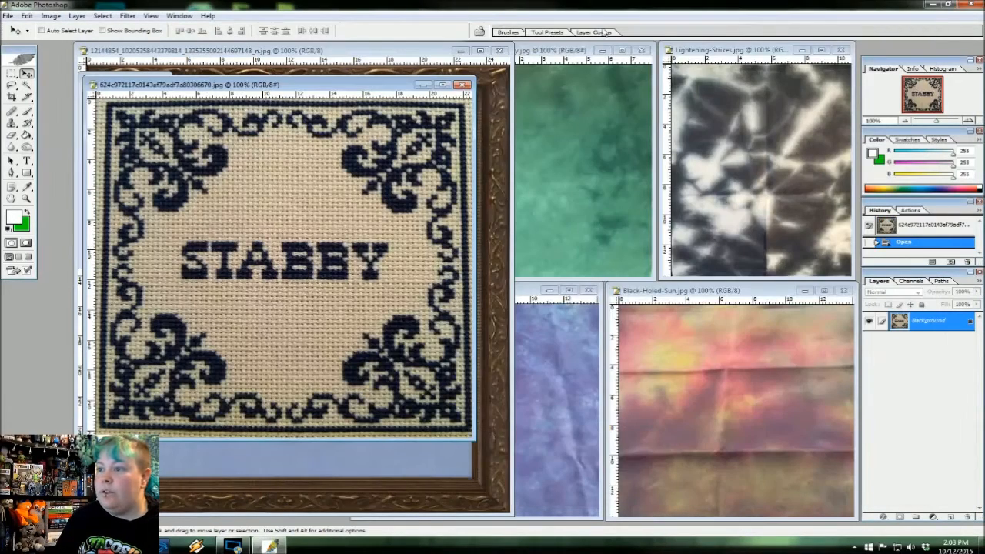
Step: Minimise the framed two-mermaid image and place the STABBY image window beside the emerald-city.jpg fabric
{"action": "left_click_drag", "start_coordinate": [312, 85], "coordinate": [294, 49]}
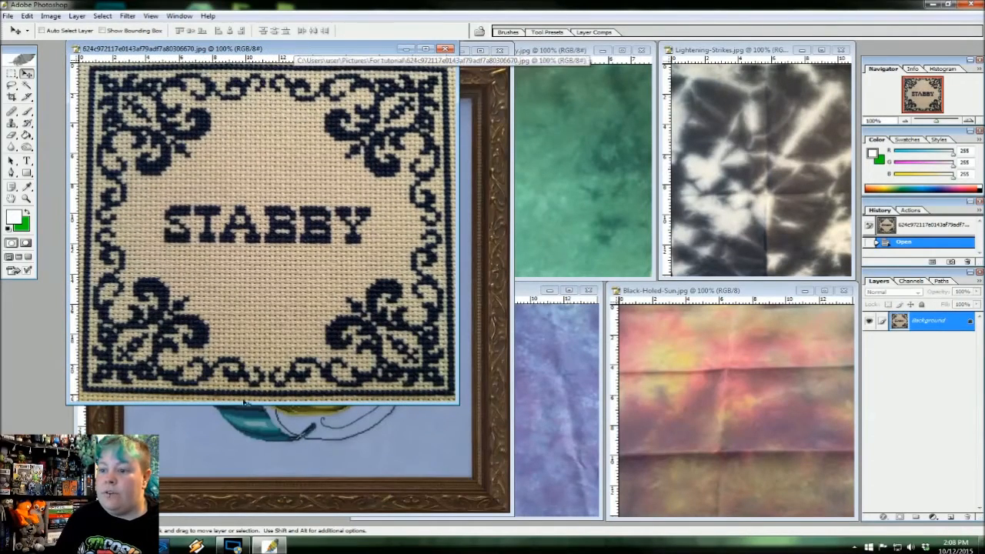
{"action": "left_click", "coordinate": [274, 415]}
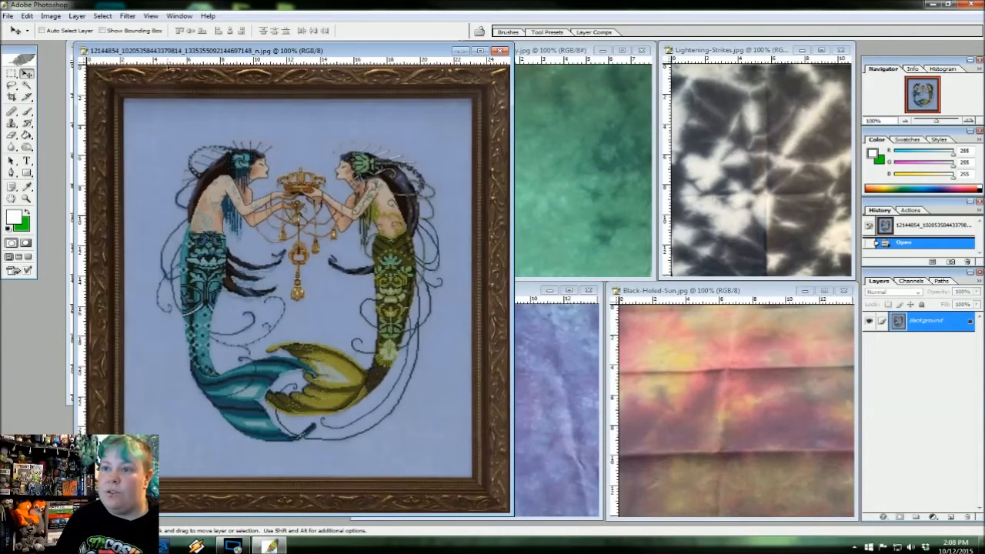
{"action": "left_click", "coordinate": [459, 51]}
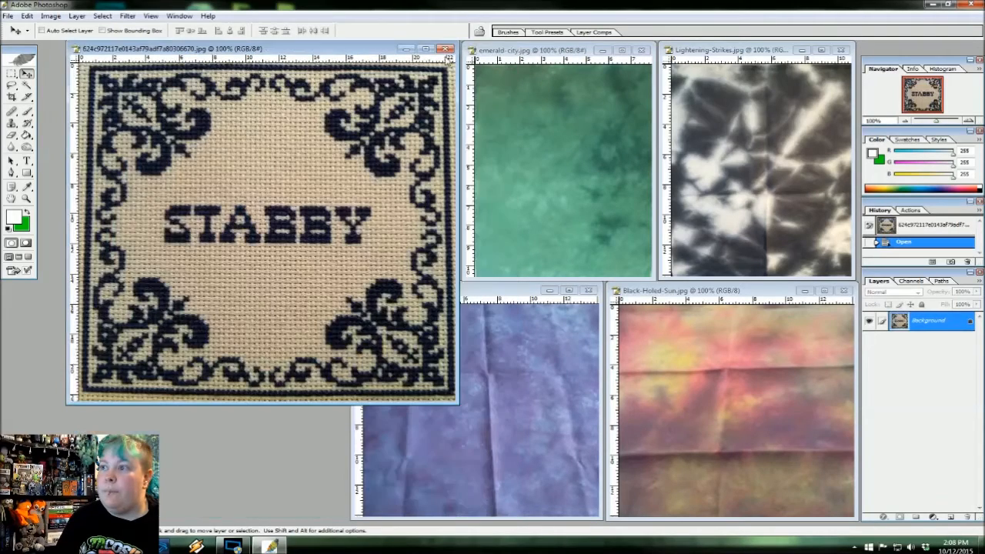
{"action": "left_click_drag", "start_coordinate": [287, 54], "coordinate": [280, 62]}
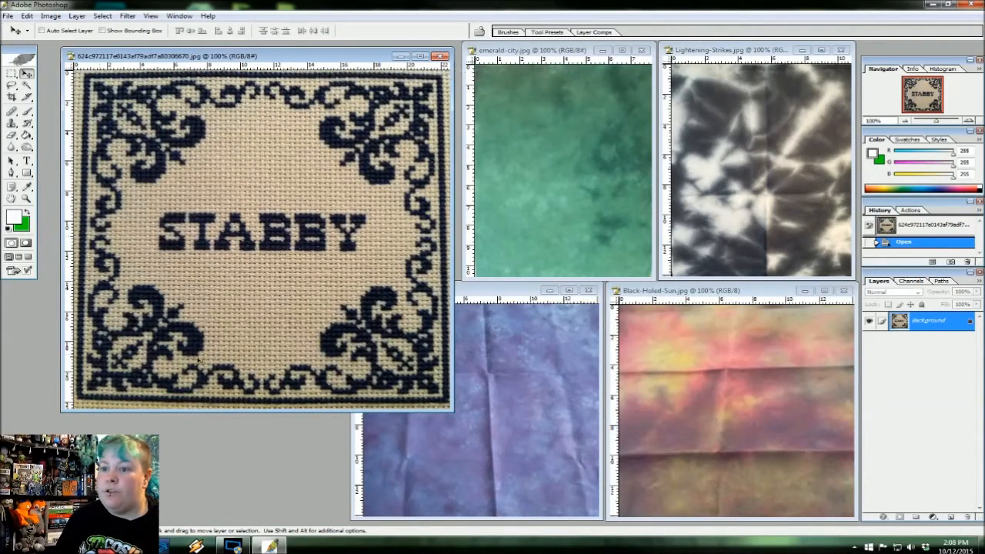
Step: Try to clear the beige fabric around the STABBY lettering on the Background layer with the Magic Wand, and undo the attempt
{"action": "left_click", "coordinate": [27, 86]}
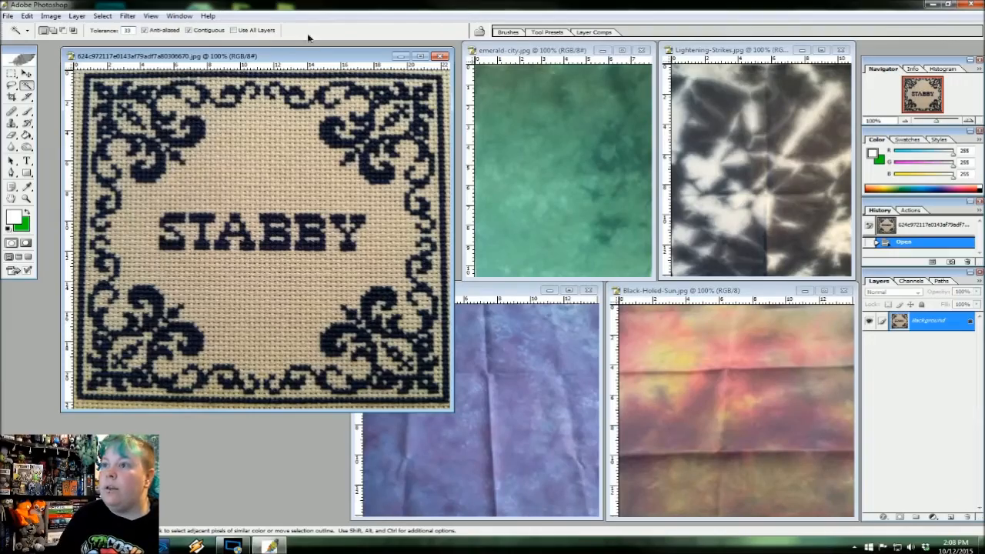
{"action": "left_click", "coordinate": [254, 156]}
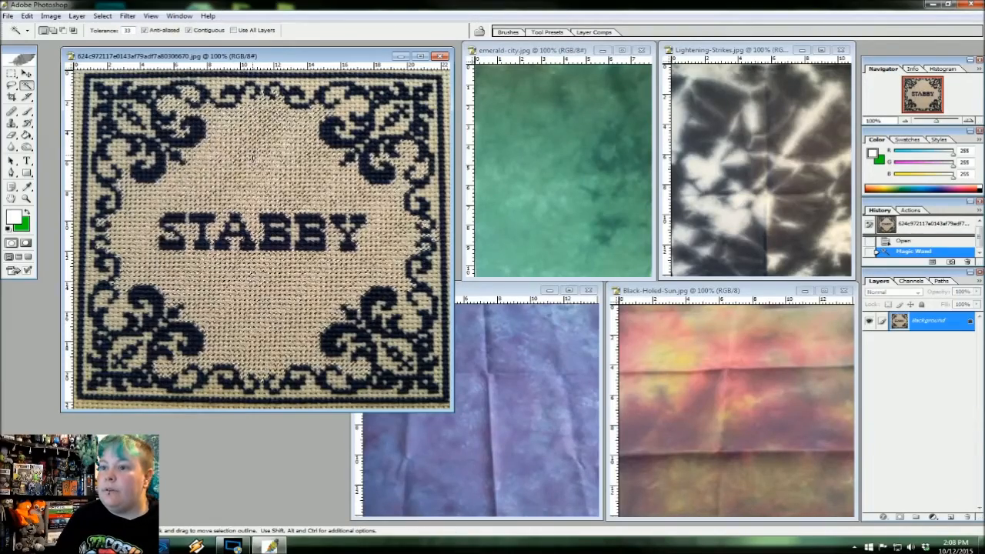
{"action": "key", "text": "Delete"}
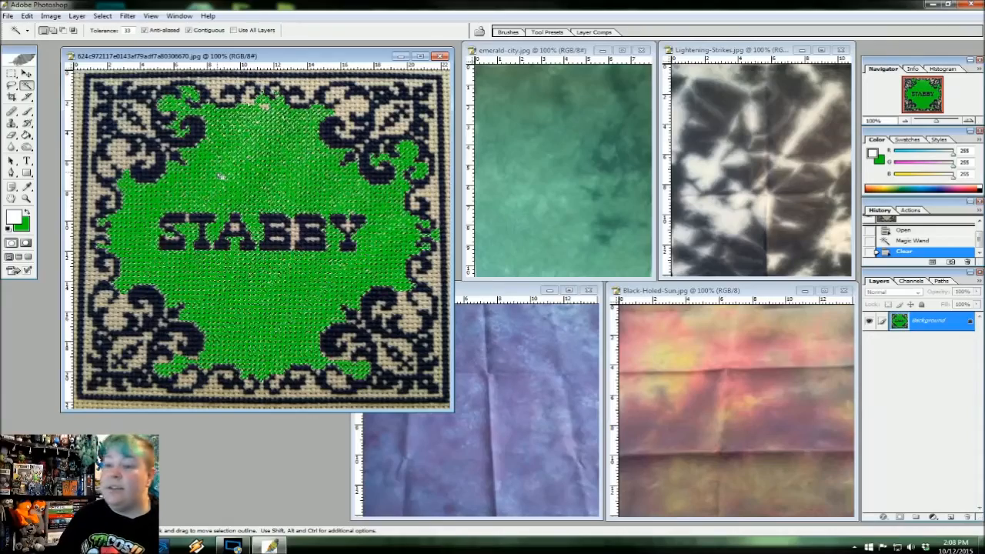
{"action": "left_click", "coordinate": [51, 16]}
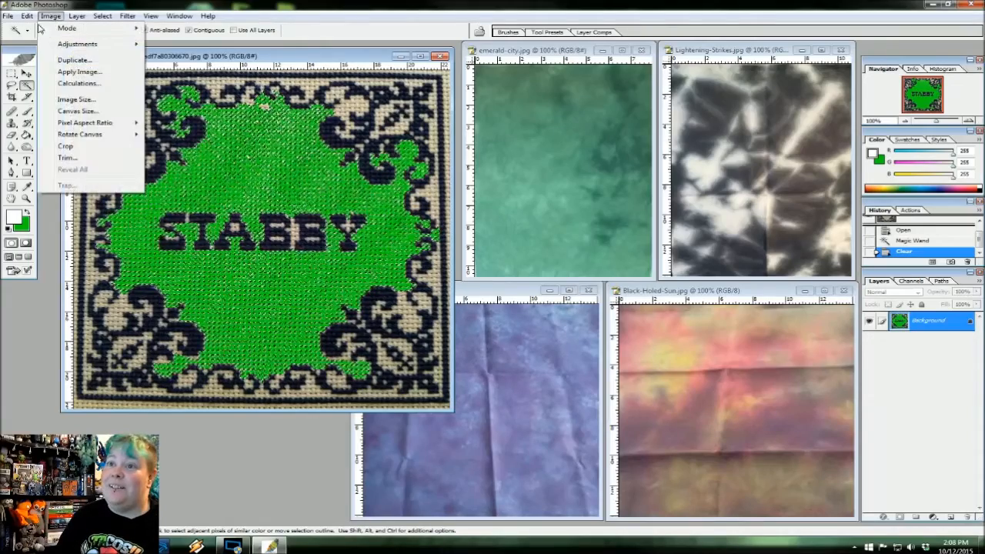
{"action": "mouse_move", "coordinate": [26, 16]}
{"action": "left_click", "coordinate": [46, 52]}
{"action": "left_click", "coordinate": [27, 16]}
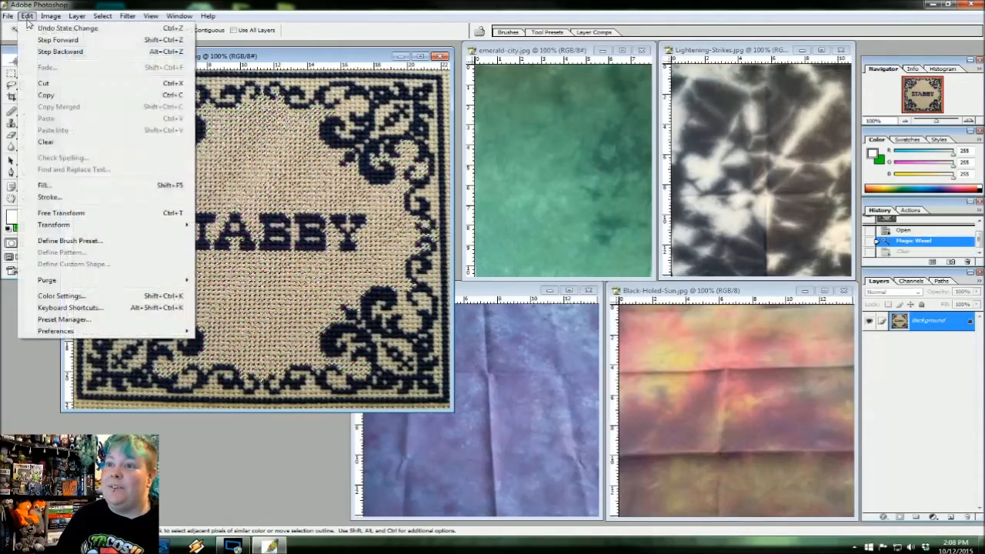
{"action": "left_click", "coordinate": [40, 52]}
Step: Replace the STABBY image's Background layer with a duplicate and clear the beige fabric around the lettering with the Magic Wand
{"action": "right_click", "coordinate": [927, 319]}
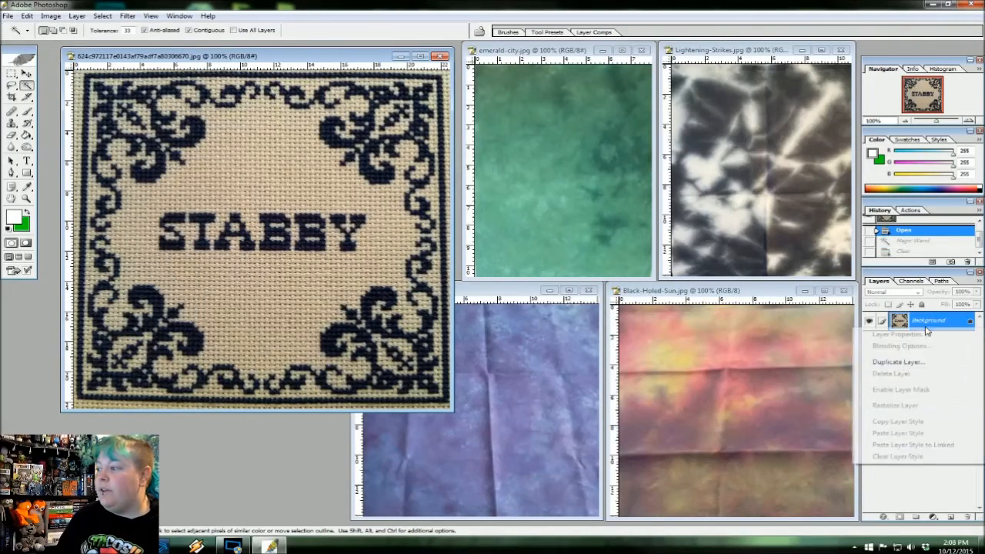
{"action": "left_click", "coordinate": [901, 362]}
{"action": "left_click", "coordinate": [589, 247]}
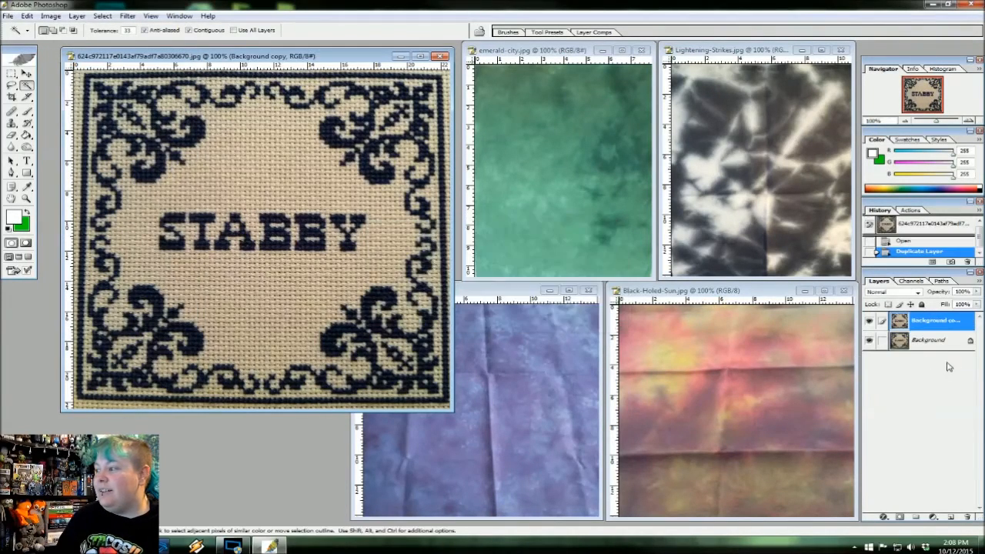
{"action": "right_click", "coordinate": [937, 344]}
{"action": "left_click", "coordinate": [892, 389]}
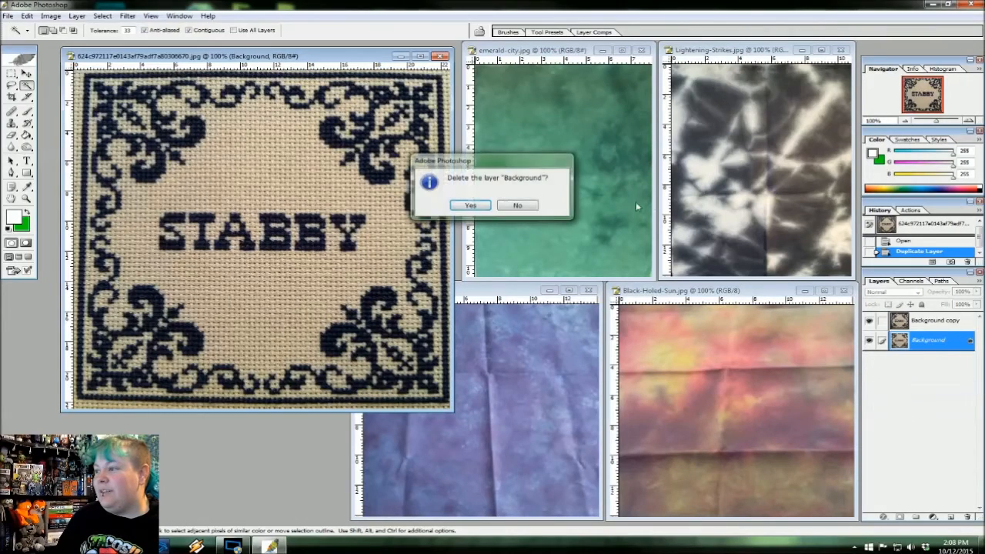
{"action": "left_click", "coordinate": [483, 205]}
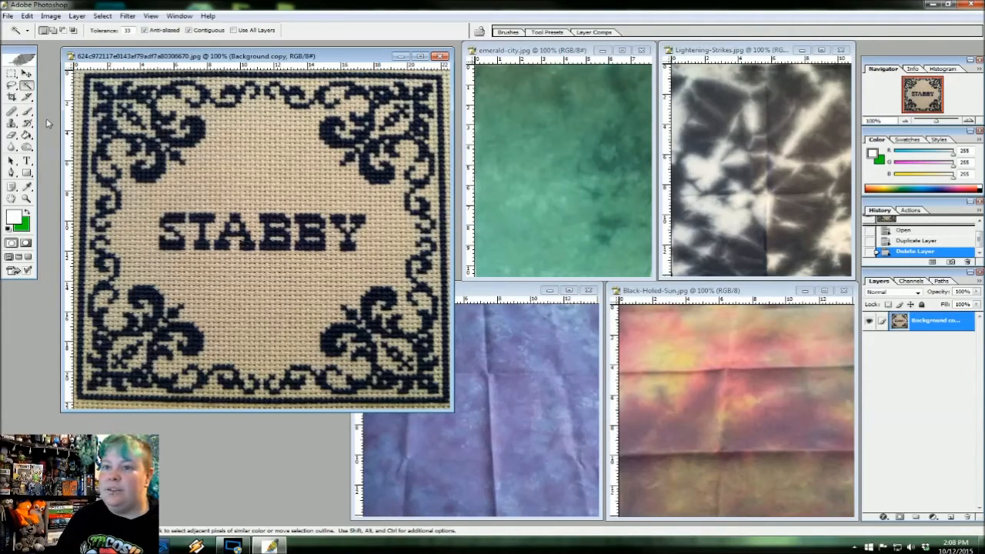
{"action": "left_click", "coordinate": [278, 174]}
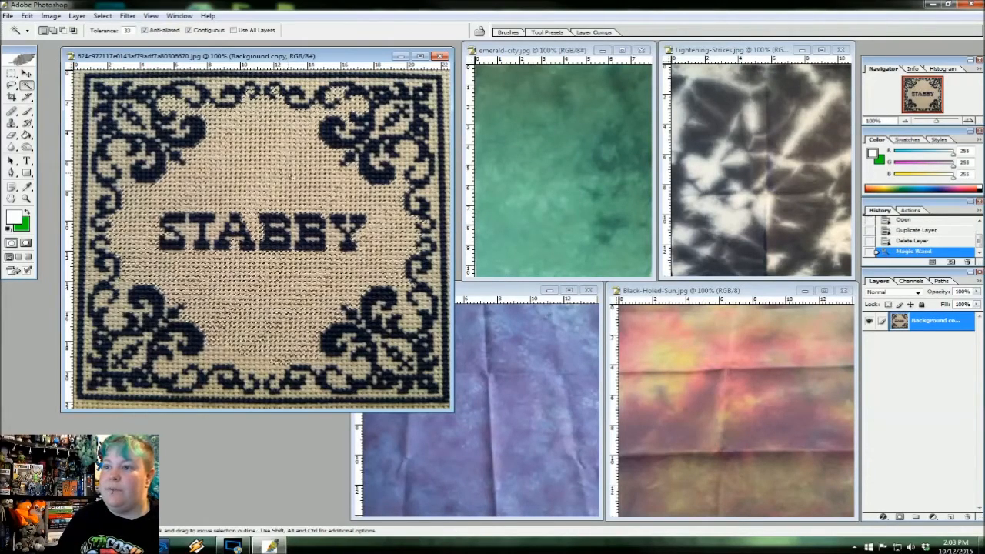
{"action": "key", "text": "Delete"}
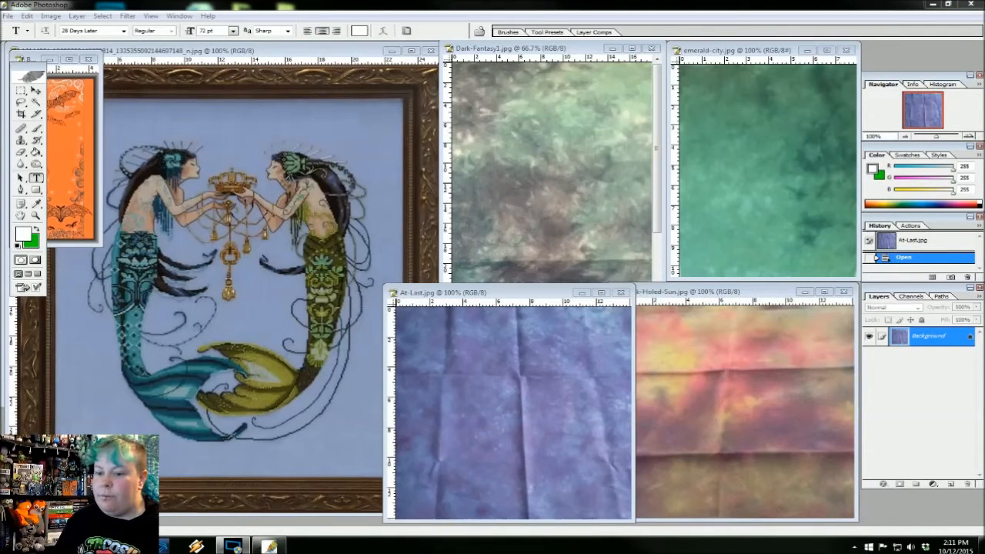
Step: Minimise the two-mermaid image and shift the STABBY image window so it sits clear of the Dark-Fantasy1.jpg fabric
{"action": "left_click", "coordinate": [392, 51]}
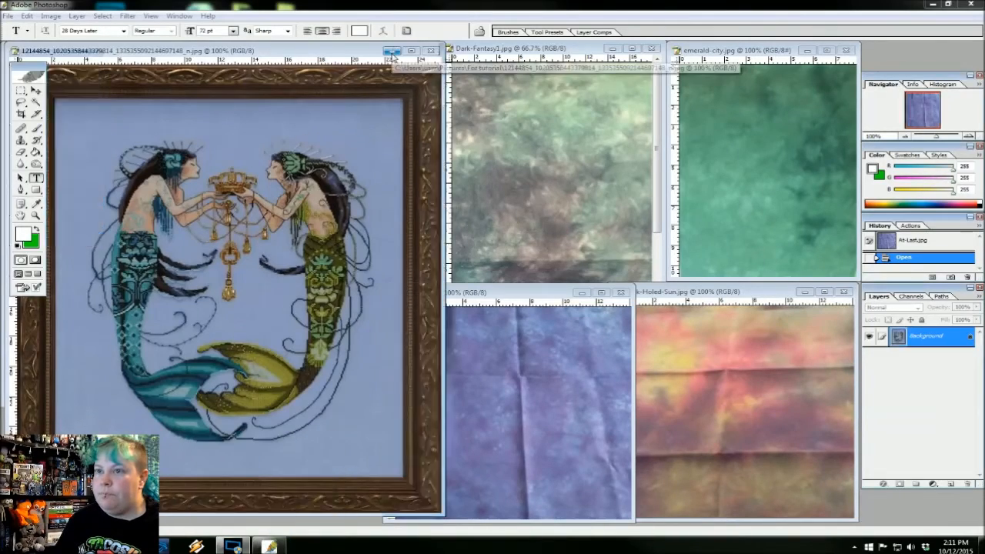
{"action": "left_click_drag", "start_coordinate": [178, 51], "coordinate": [204, 52]}
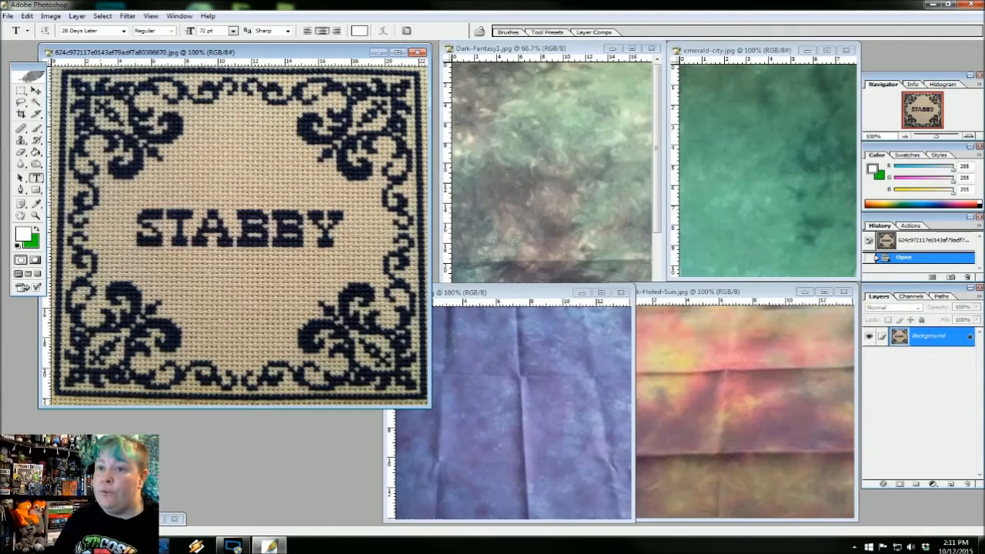
{"action": "left_click", "coordinate": [36, 90]}
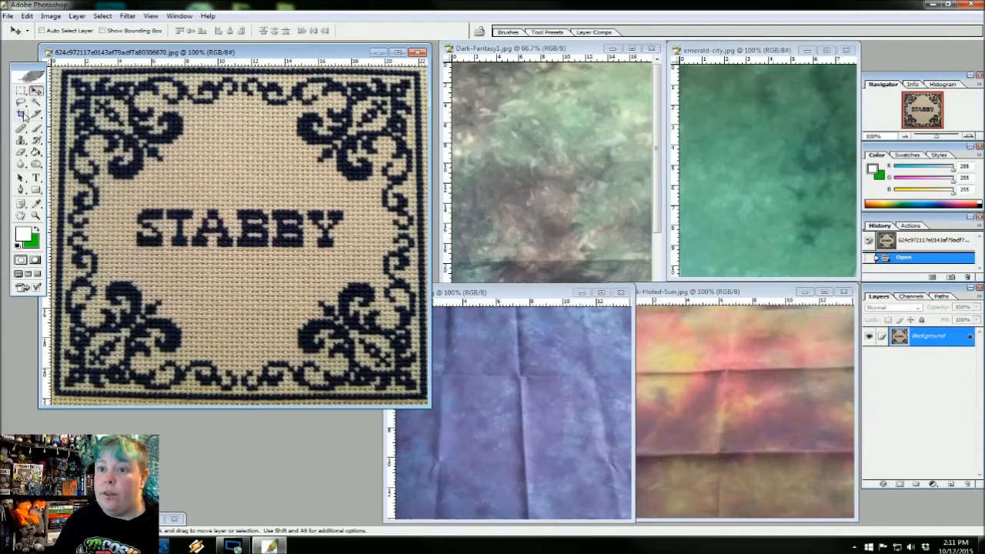
Step: Duplicate the Background layer of the STABBY image as Background copy and delete the original Background layer
{"action": "left_click", "coordinate": [35, 104]}
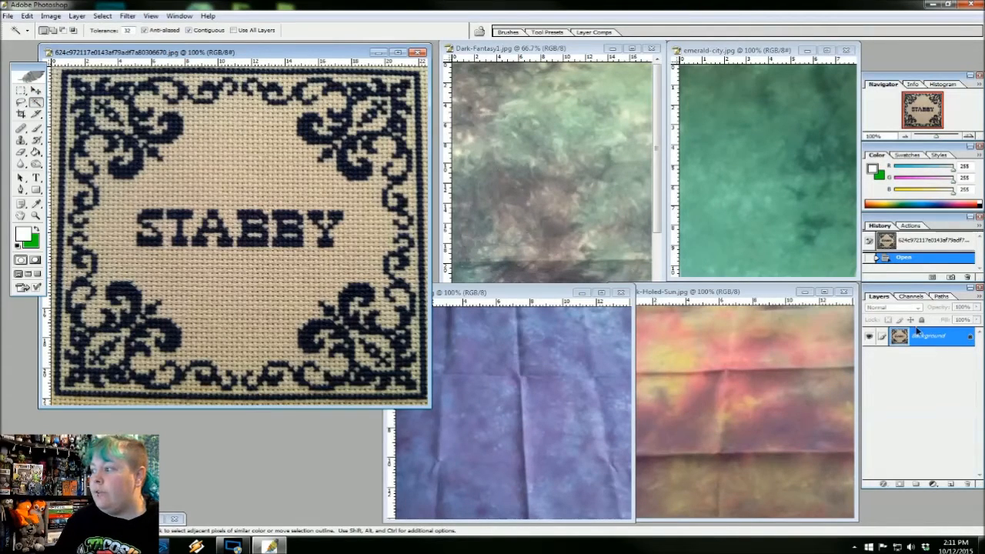
{"action": "right_click", "coordinate": [915, 337]}
{"action": "left_click", "coordinate": [889, 369]}
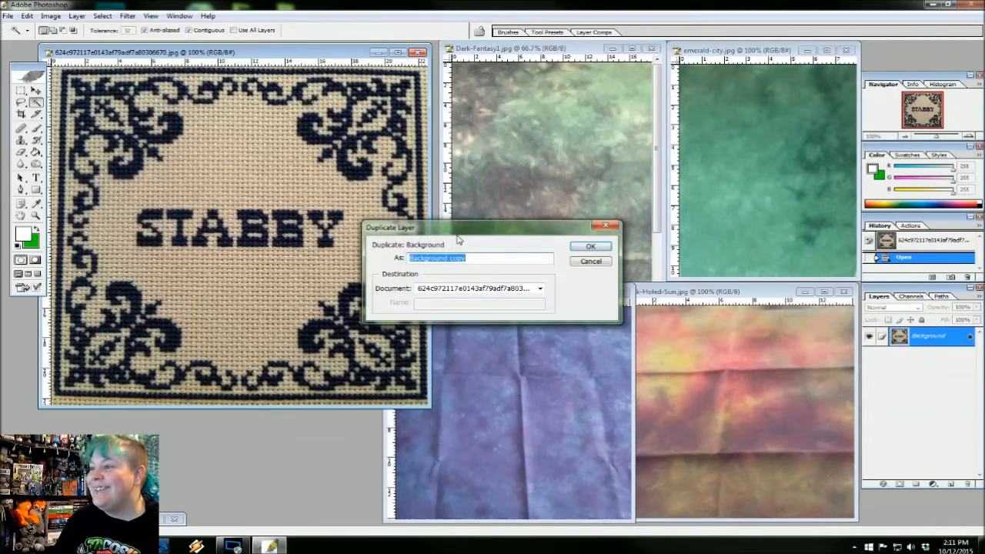
{"action": "left_click", "coordinate": [591, 247]}
{"action": "right_click", "coordinate": [900, 355]}
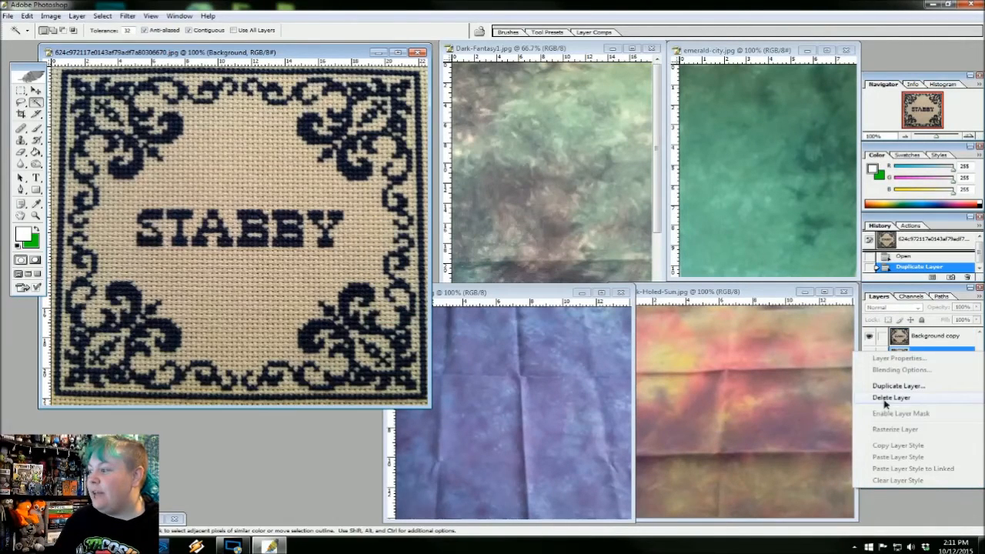
{"action": "left_click", "coordinate": [884, 400]}
{"action": "left_click", "coordinate": [470, 205]}
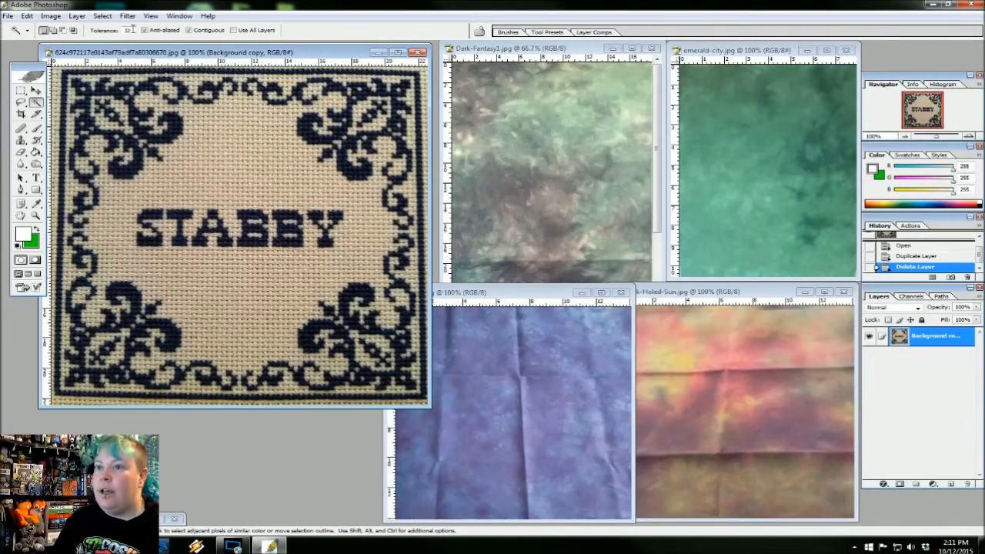
Step: Set the Magic Wand tolerance to 60, clear the beige fabric around the STABBY lettering, and deselect
{"action": "type", "text": "60"}
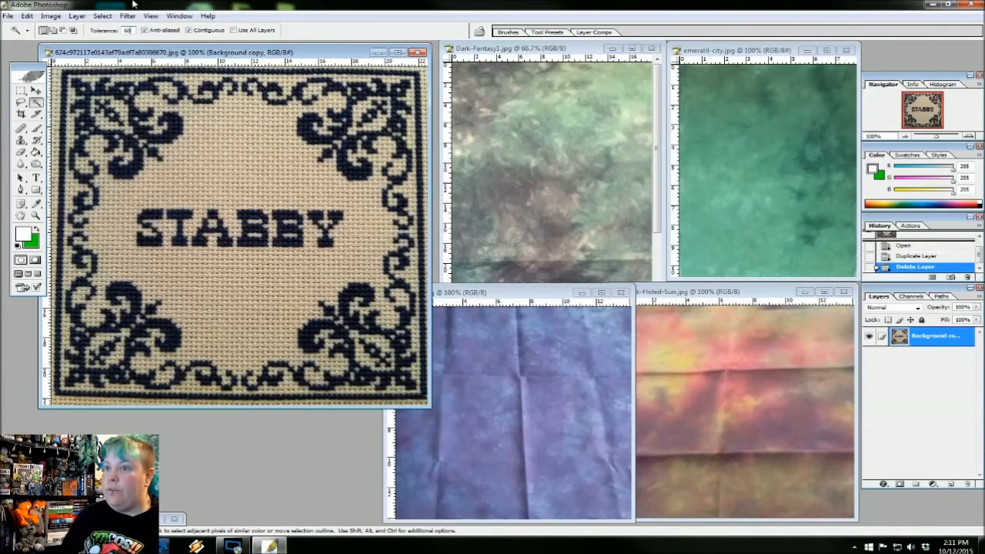
{"action": "left_click", "coordinate": [217, 129]}
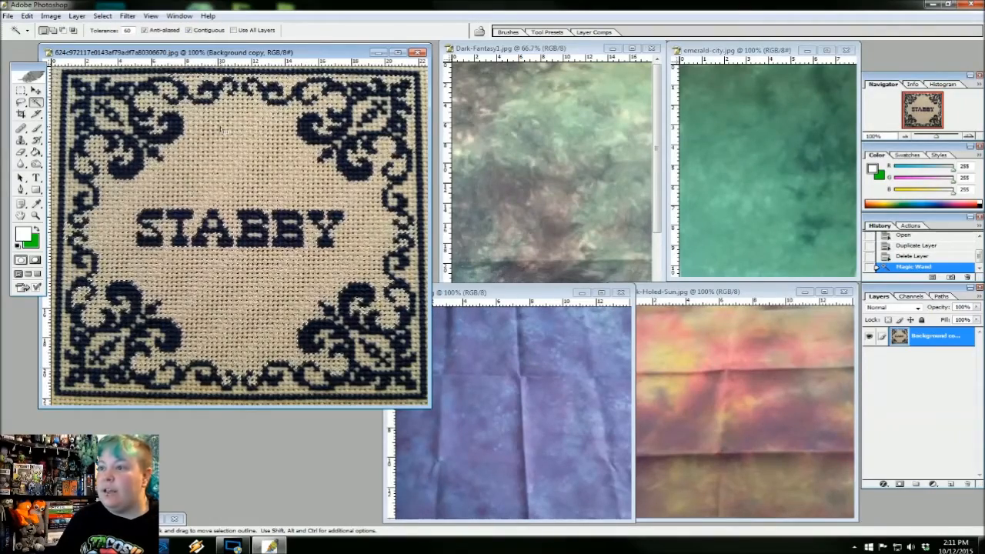
{"action": "key", "text": "Delete"}
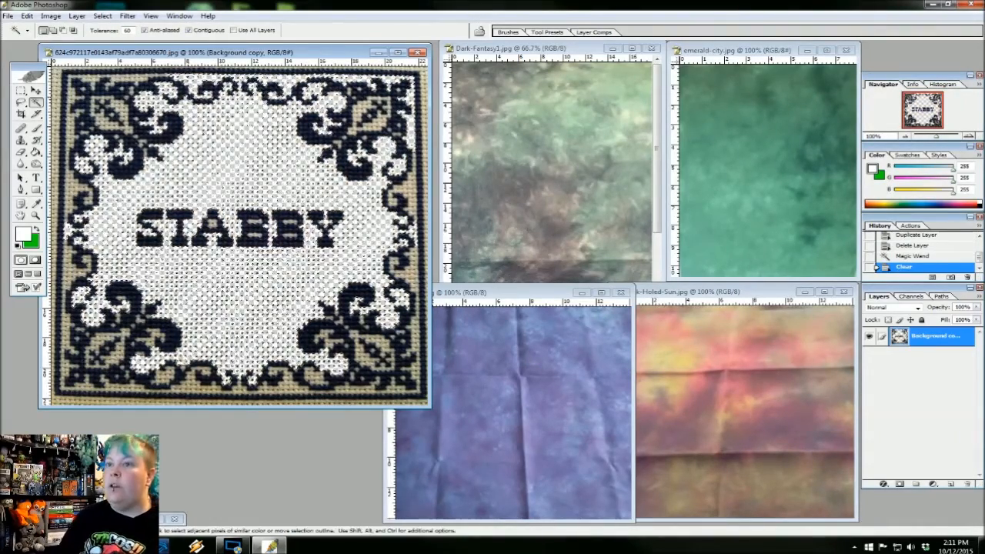
{"action": "left_click", "coordinate": [102, 15]}
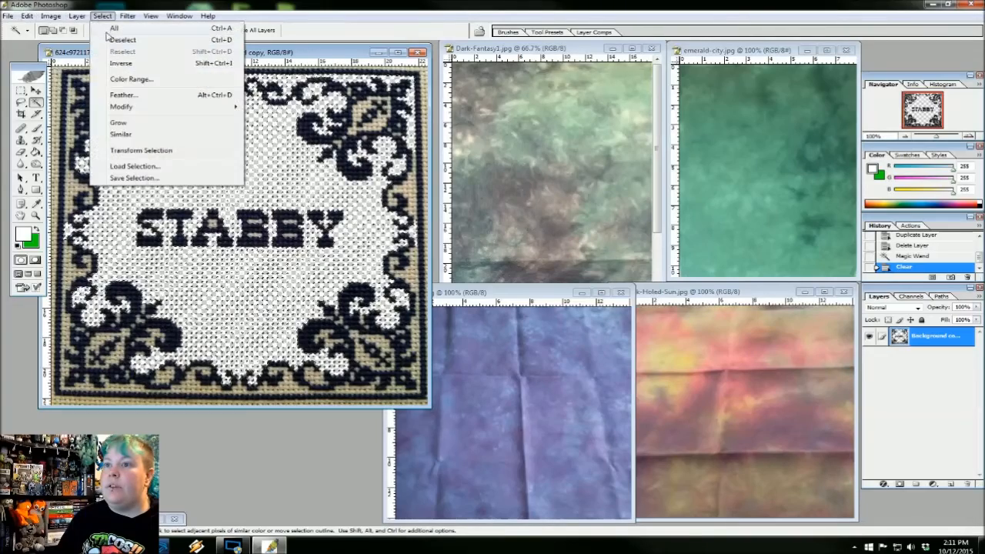
{"action": "left_click", "coordinate": [111, 40]}
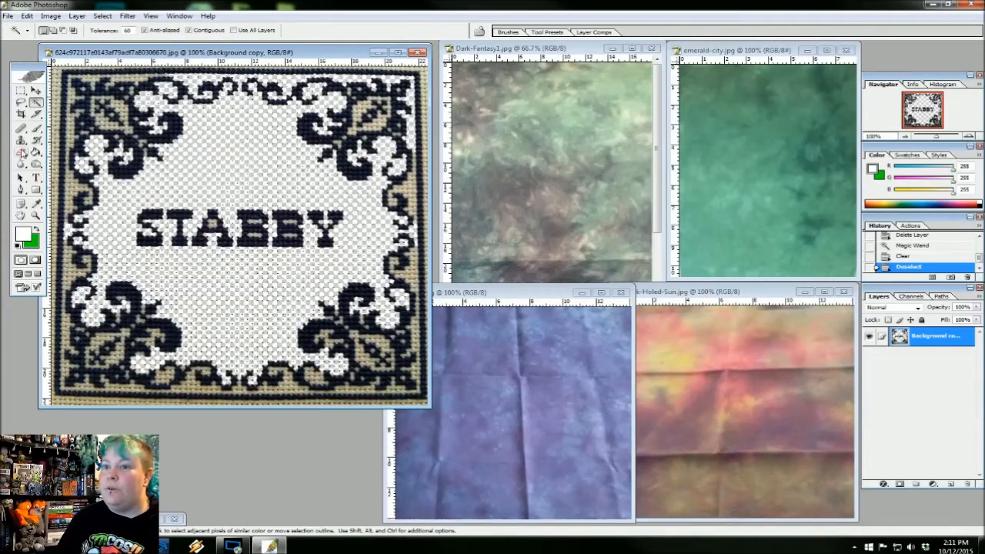
Step: Erase the leftover fabric specks in the area above the STABBY lettering with the Eraser tool
{"action": "left_click", "coordinate": [22, 152]}
{"action": "left_click", "coordinate": [236, 170]}
{"action": "left_click", "coordinate": [244, 165]}
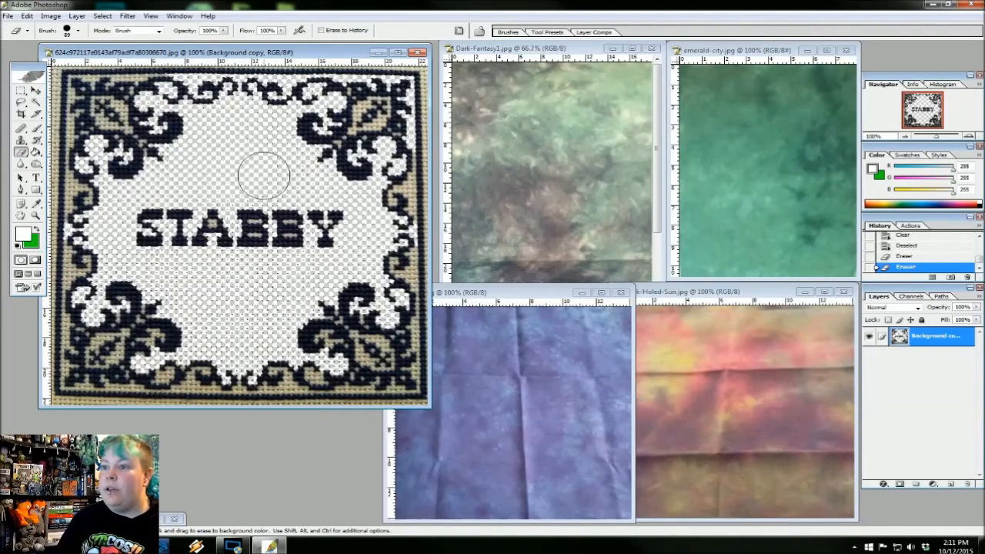
{"action": "scroll", "coordinate": [260, 181], "scroll_direction": "down", "scroll_amount": 1}
{"action": "scroll", "coordinate": [260, 180], "scroll_direction": "up", "scroll_amount": 5}
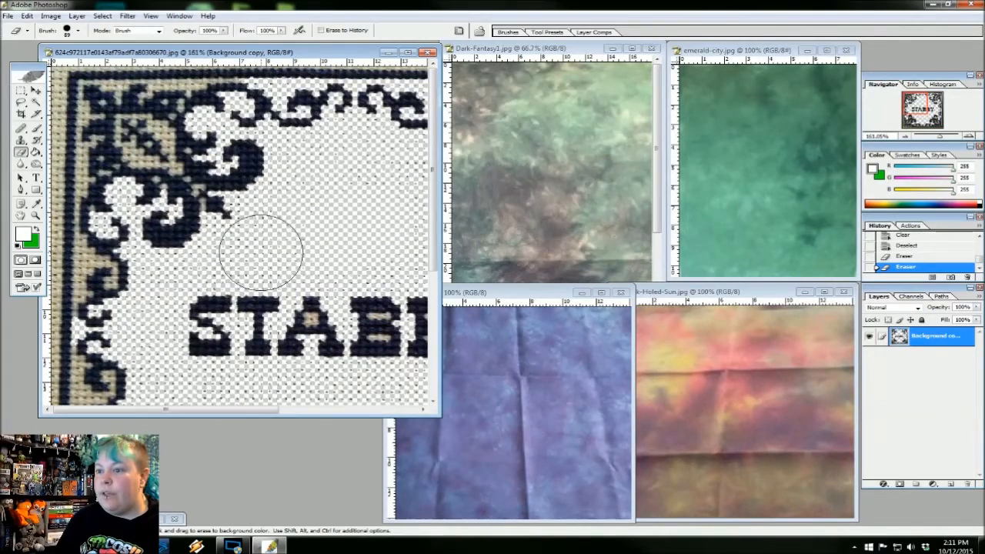
{"action": "left_click", "coordinate": [261, 252]}
{"action": "left_click", "coordinate": [333, 201]}
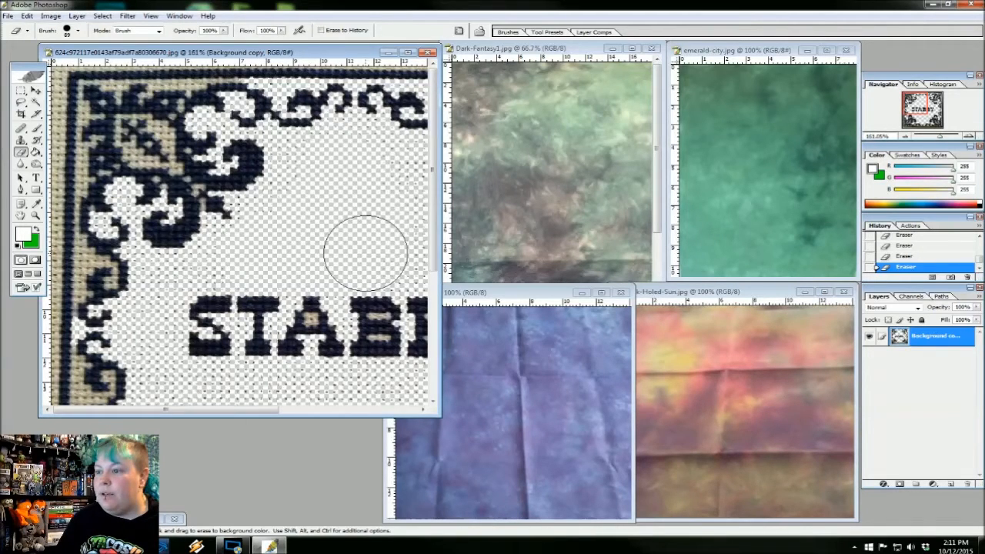
Step: Reduce the Eraser brush to 15 px and erase leftover fabric specks around the STABBY lettering and beige patches in the border
{"action": "left_click_drag", "start_coordinate": [436, 415], "coordinate": [812, 481]}
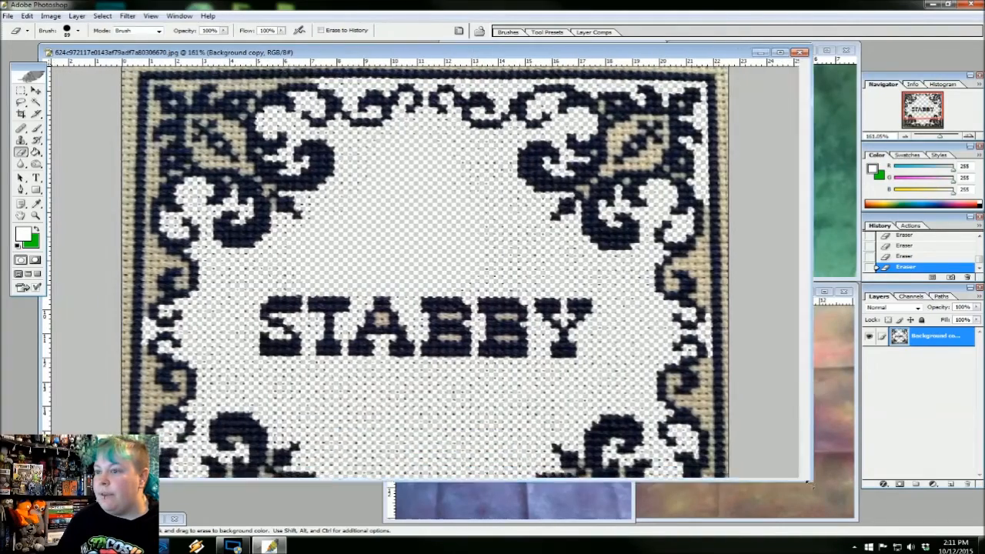
{"action": "right_click", "coordinate": [27, 156]}
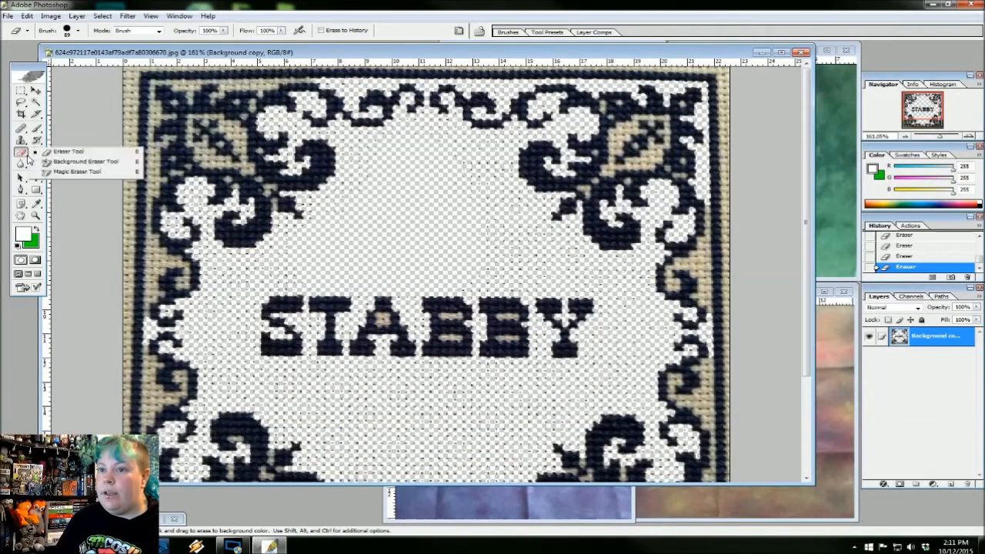
{"action": "left_click", "coordinate": [57, 154]}
{"action": "left_click", "coordinate": [78, 31]}
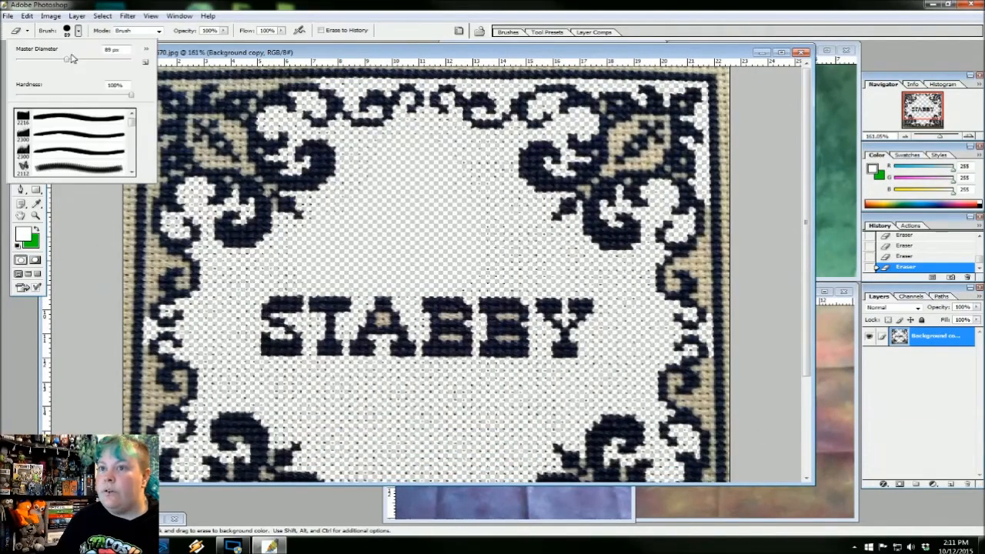
{"action": "left_click_drag", "start_coordinate": [28, 64], "coordinate": [24, 63]}
{"action": "left_click", "coordinate": [328, 211]}
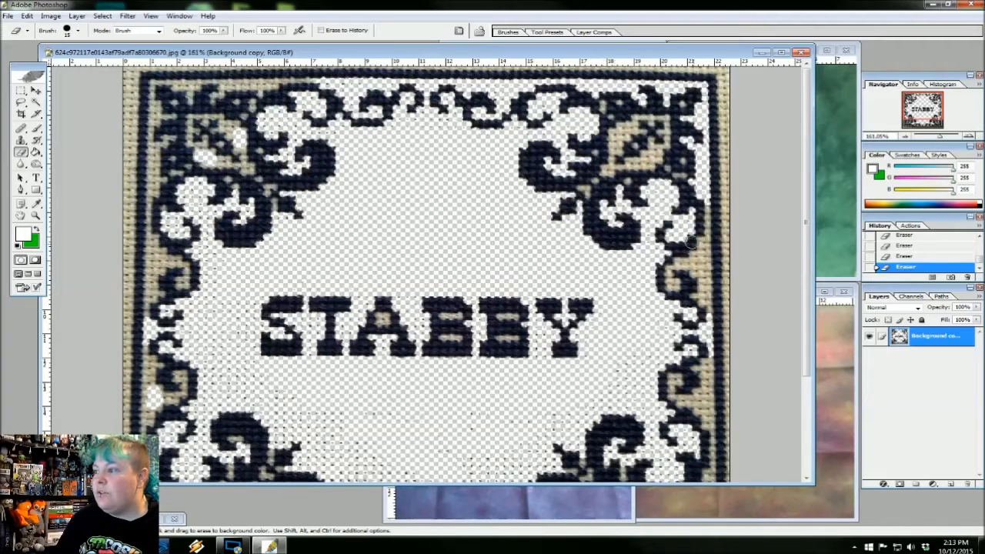
{"action": "left_click", "coordinate": [698, 270]}
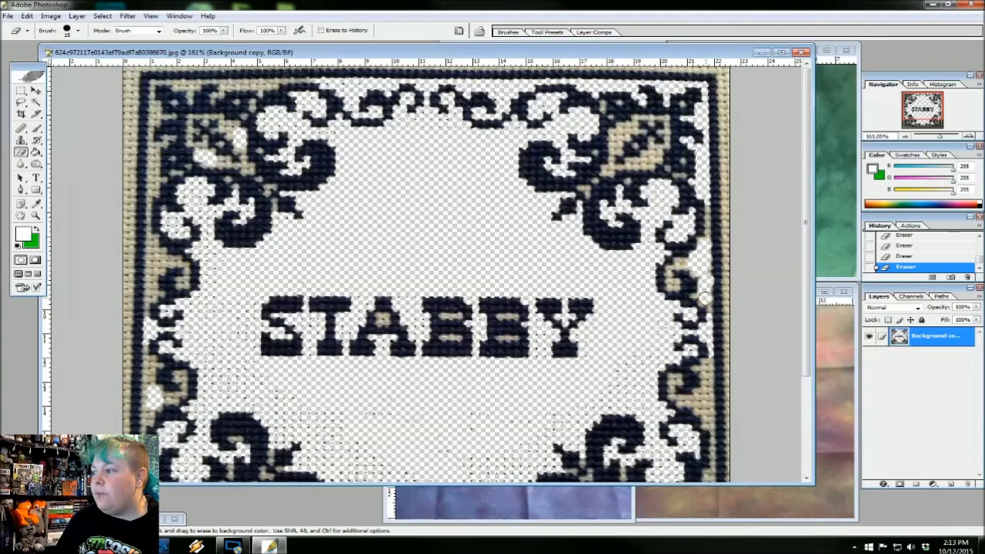
Step: Zoom the STABBY image out to 100% and shrink and move its window so the fabric images are uncovered
{"action": "left_click", "coordinate": [35, 90]}
{"action": "scroll", "coordinate": [297, 175], "scroll_direction": "down", "scroll_amount": 2}
{"action": "left_click", "coordinate": [36, 215]}
{"action": "left_click", "coordinate": [351, 232], "text": "alt"}
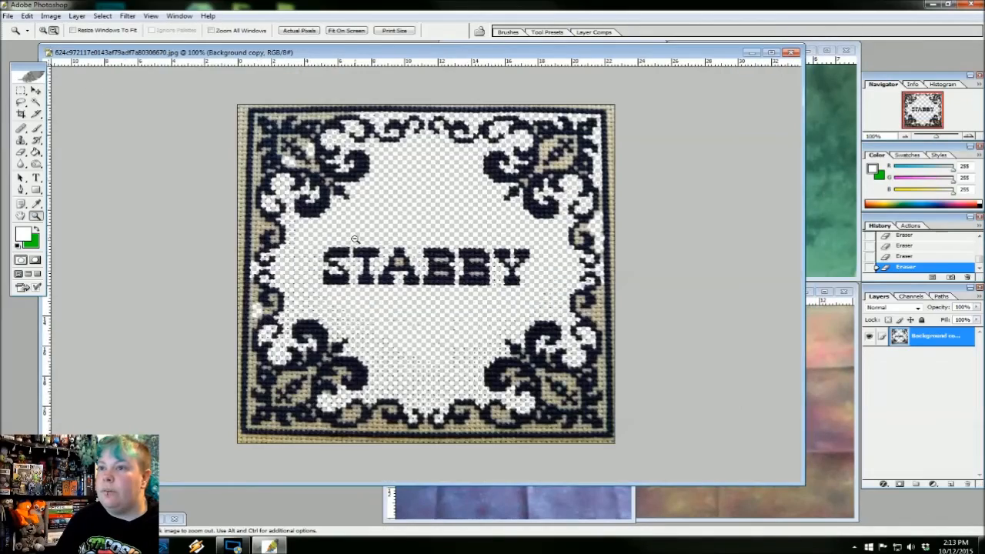
{"action": "left_click", "coordinate": [35, 90]}
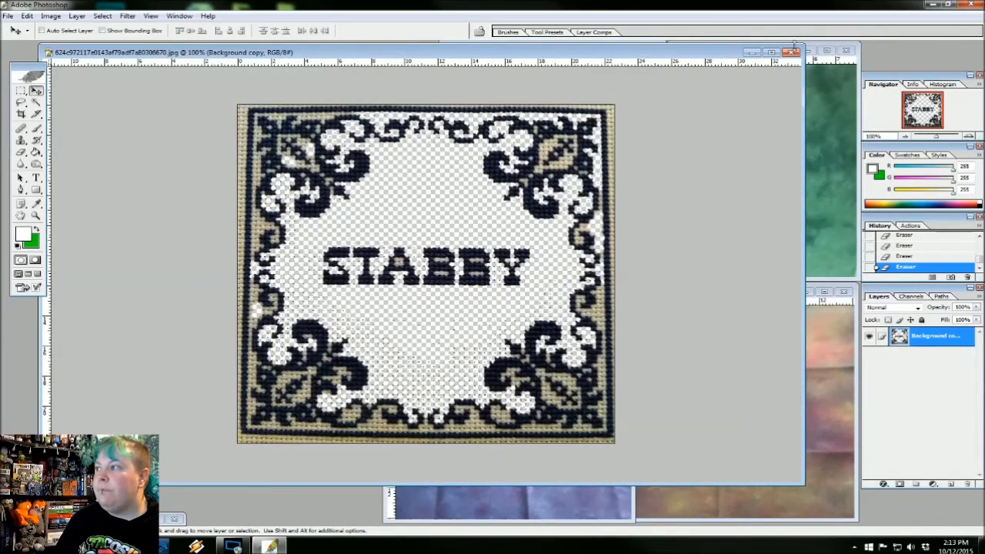
{"action": "left_click_drag", "start_coordinate": [803, 45], "coordinate": [430, 97]}
{"action": "left_click_drag", "start_coordinate": [285, 106], "coordinate": [286, 66]}
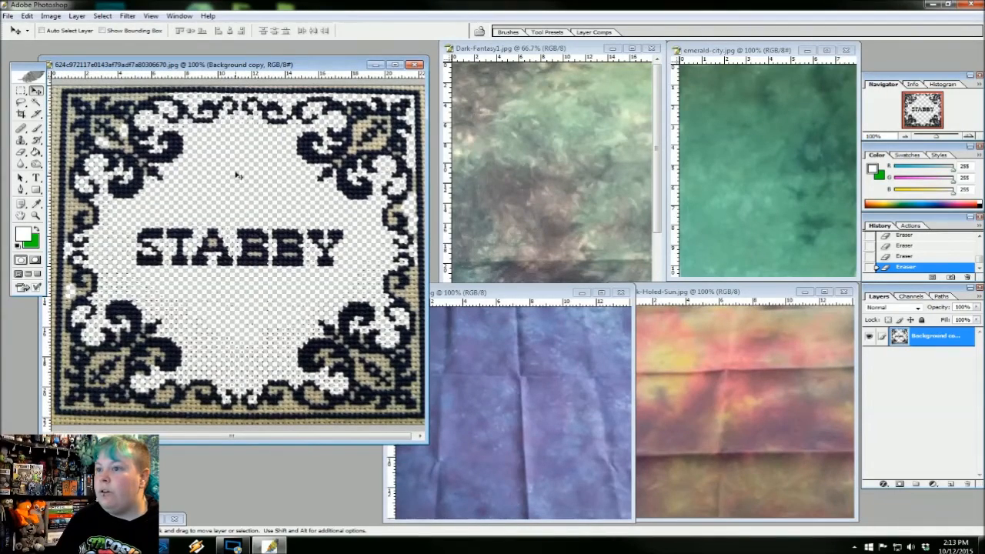
Step: Copy the STABBY design onto the emerald-city.jpg, Dark-Fantasy1.jpg and Black-Holed-Sun.jpg fabrics and position it on each
{"action": "left_click_drag", "start_coordinate": [362, 147], "coordinate": [810, 142]}
{"action": "left_click_drag", "start_coordinate": [755, 213], "coordinate": [827, 194]}
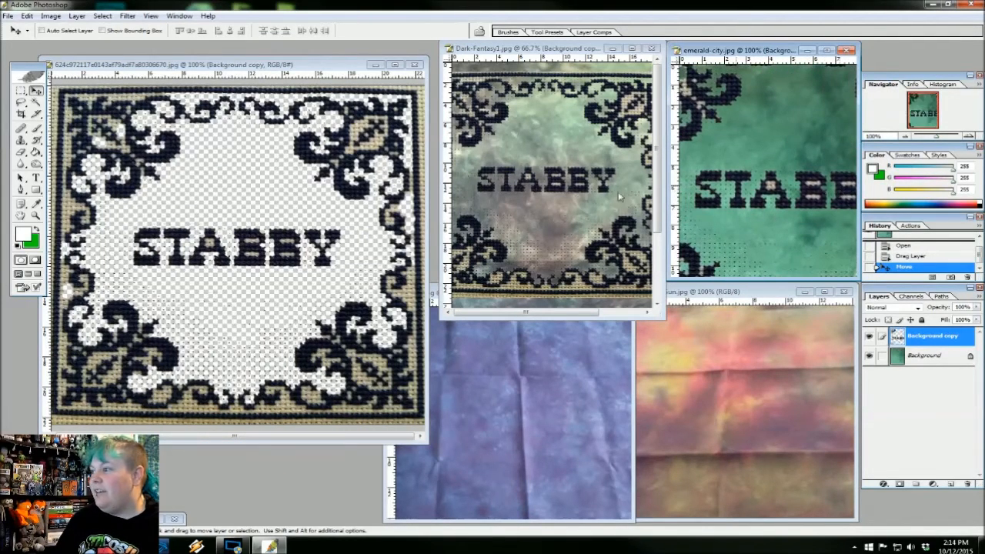
{"action": "left_click_drag", "start_coordinate": [318, 159], "coordinate": [824, 352]}
Step: Delete the STABBY Background copy layer from Black-Holed-Sun.jpg and from emerald-city.jpg
{"action": "right_click", "coordinate": [923, 346]}
{"action": "left_click", "coordinate": [901, 387]}
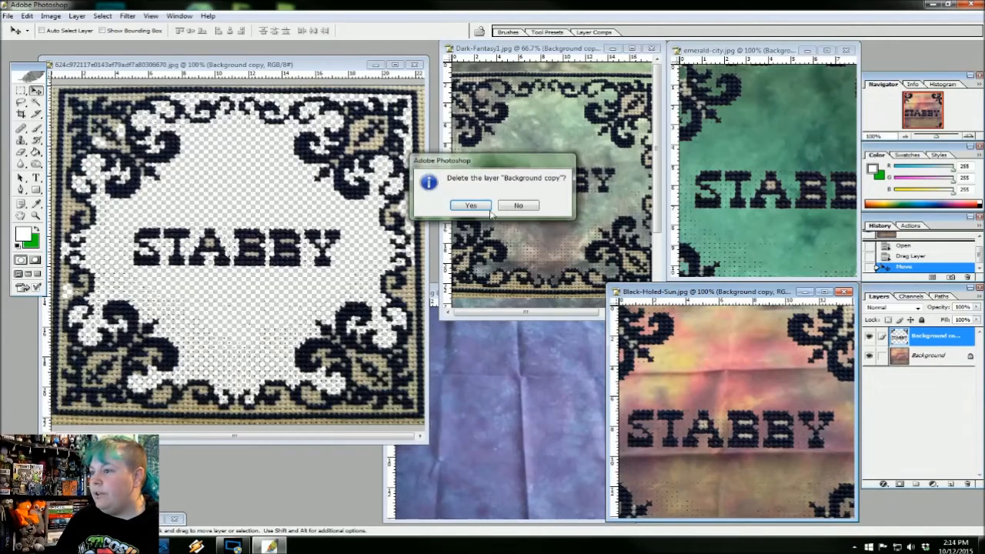
{"action": "left_click", "coordinate": [472, 206]}
{"action": "left_click", "coordinate": [755, 44]}
{"action": "right_click", "coordinate": [931, 343]}
{"action": "left_click", "coordinate": [900, 387]}
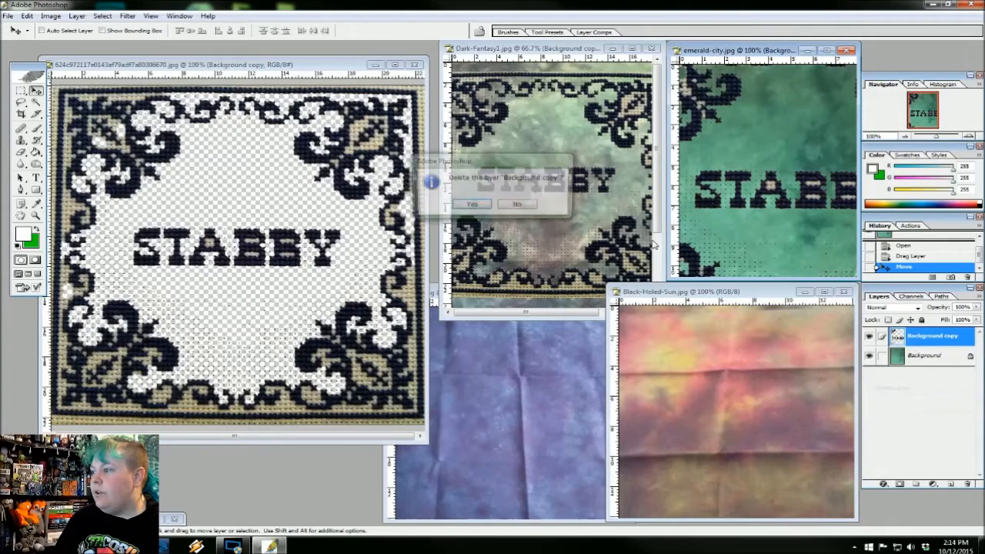
{"action": "left_click", "coordinate": [470, 205]}
Step: Delete the STABBY layer from Dark-Fantasy1.jpg and close the STABBY image without saving
{"action": "left_click", "coordinate": [596, 48]}
{"action": "right_click", "coordinate": [933, 336]}
{"action": "left_click", "coordinate": [884, 380]}
{"action": "left_click", "coordinate": [467, 205]}
{"action": "left_click", "coordinate": [415, 64]}
{"action": "left_click", "coordinate": [512, 215]}
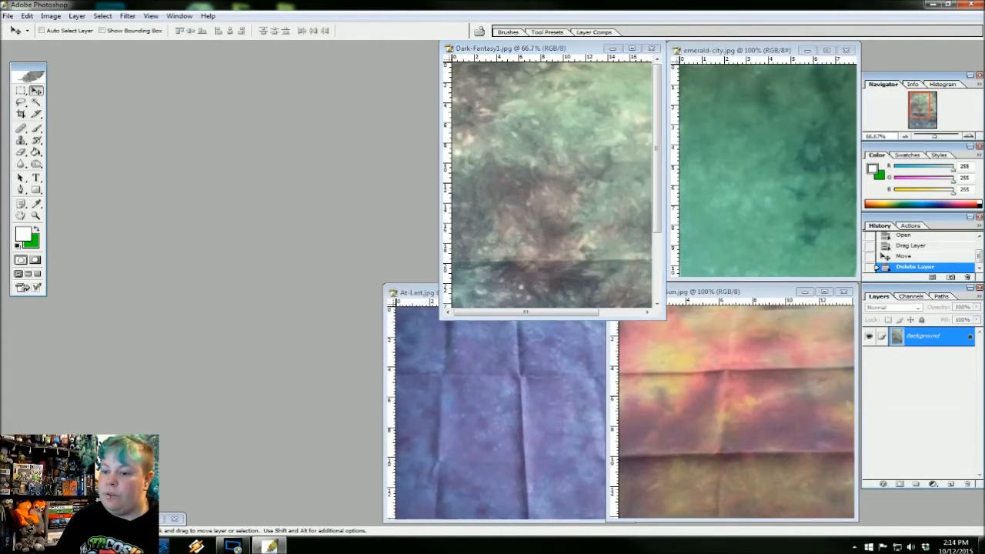
Step: Place the BAT BANNER.jpg window beside the fabrics, enlarge it, and zoom in on the banner
{"action": "left_click_drag", "start_coordinate": [43, 58], "coordinate": [120, 71]}
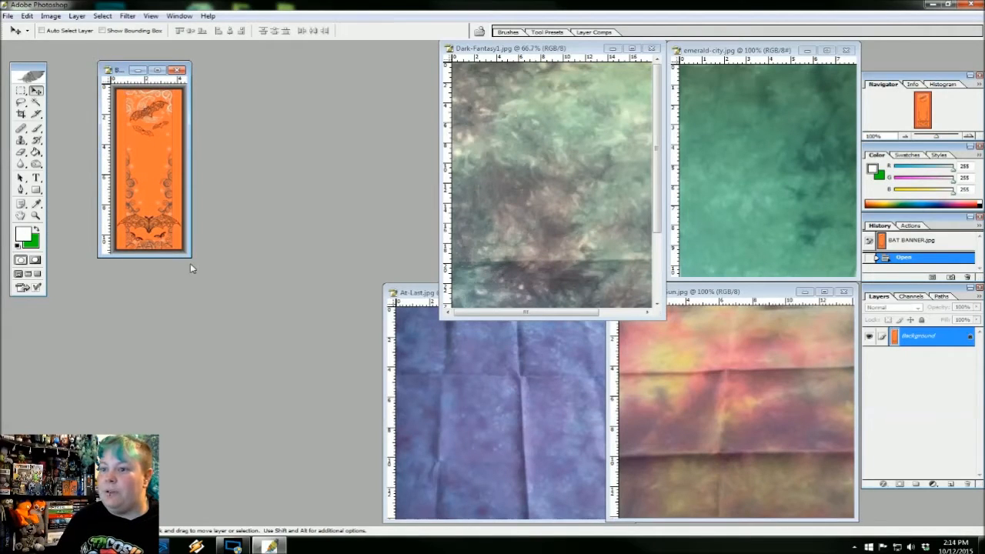
{"action": "left_click_drag", "start_coordinate": [187, 257], "coordinate": [338, 453]}
{"action": "scroll", "coordinate": [290, 337], "scroll_direction": "up", "scroll_amount": 4}
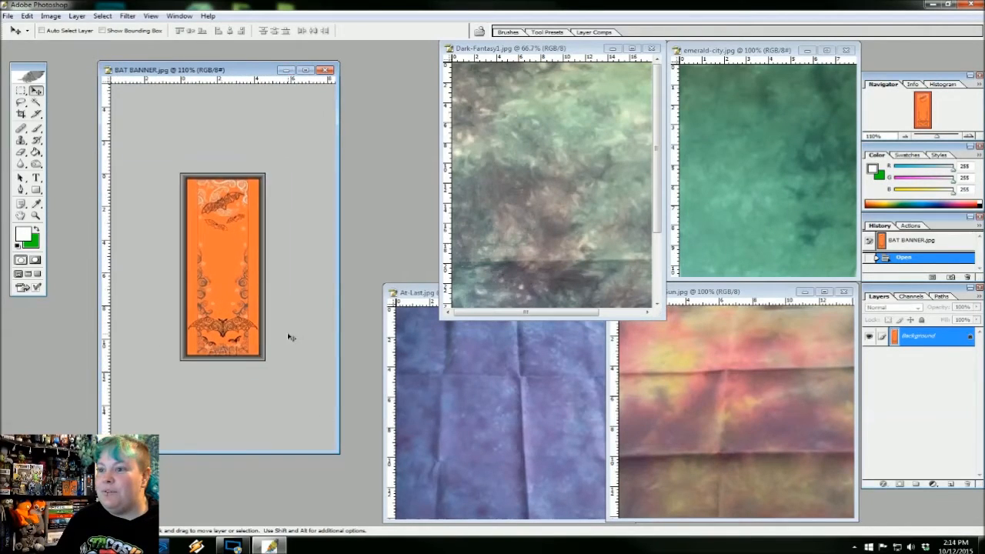
Step: Try selecting the banner's orange background with the Magic Wand at tolerance 40, deselect it, and reselect it at tolerance 50
{"action": "left_click", "coordinate": [36, 103]}
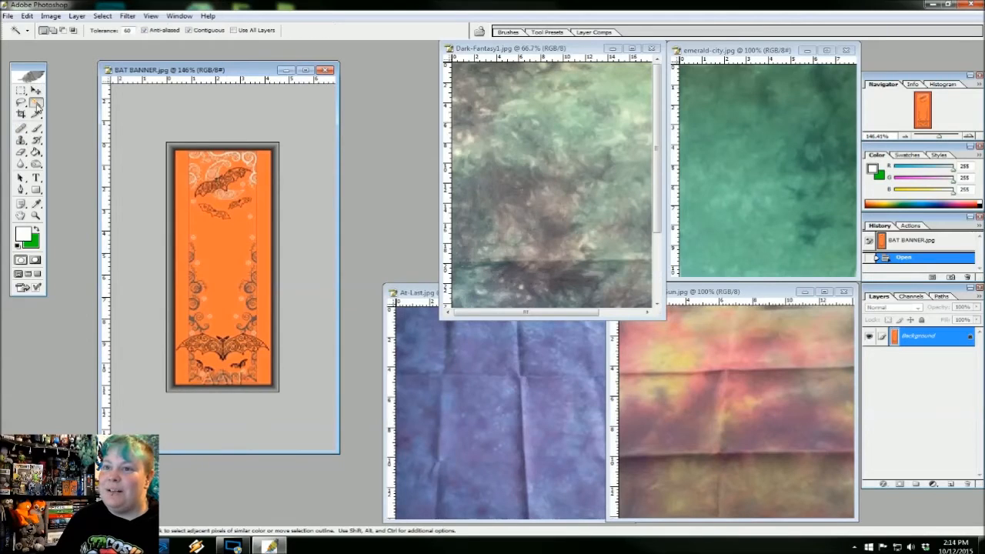
{"action": "double_click", "coordinate": [128, 30]}
{"action": "type", "text": "40"}
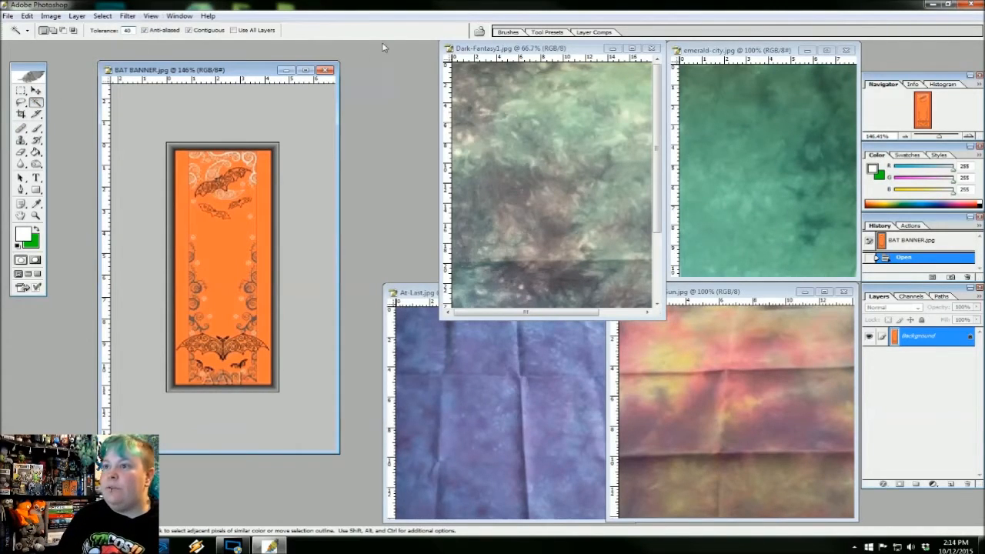
{"action": "left_click", "coordinate": [231, 258]}
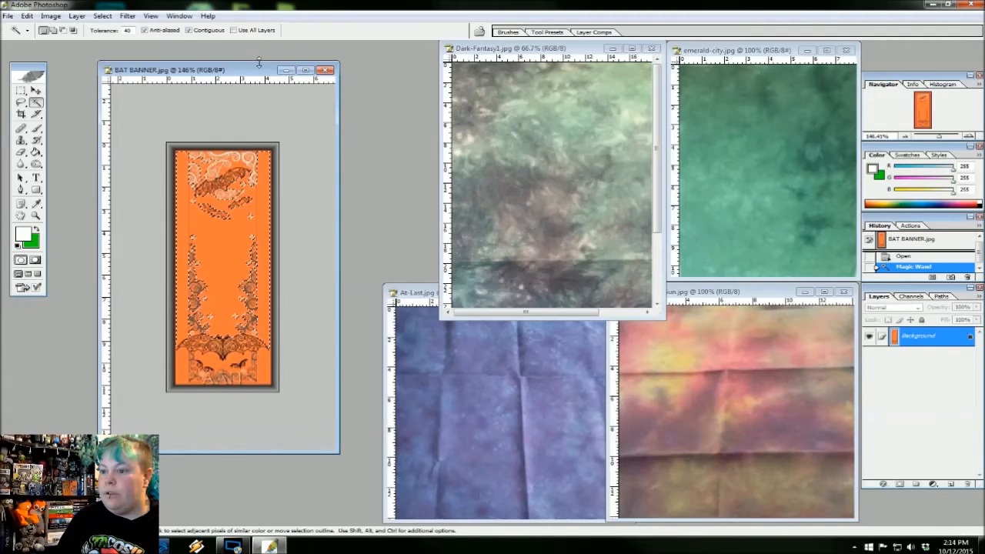
{"action": "left_click", "coordinate": [102, 15]}
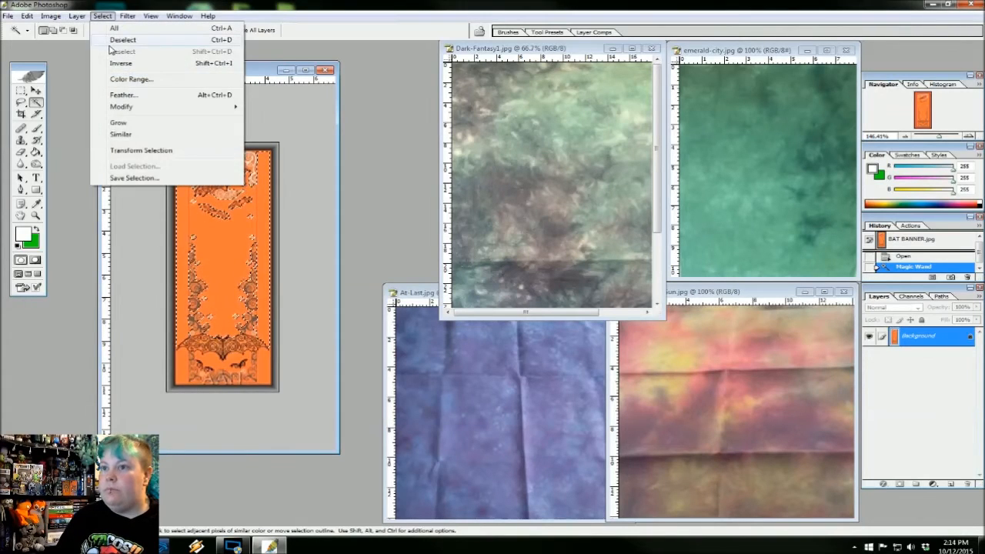
{"action": "left_click", "coordinate": [119, 43]}
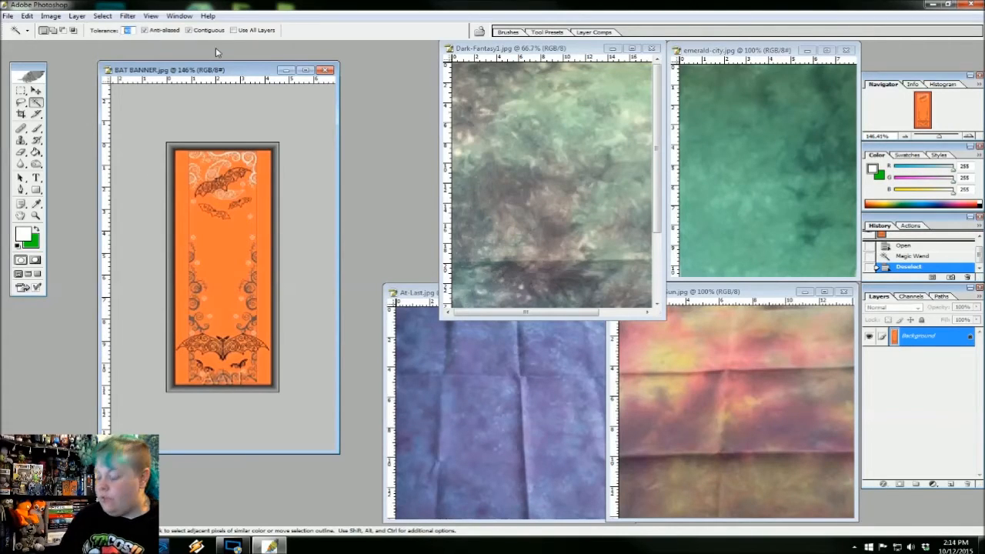
{"action": "type", "text": "50"}
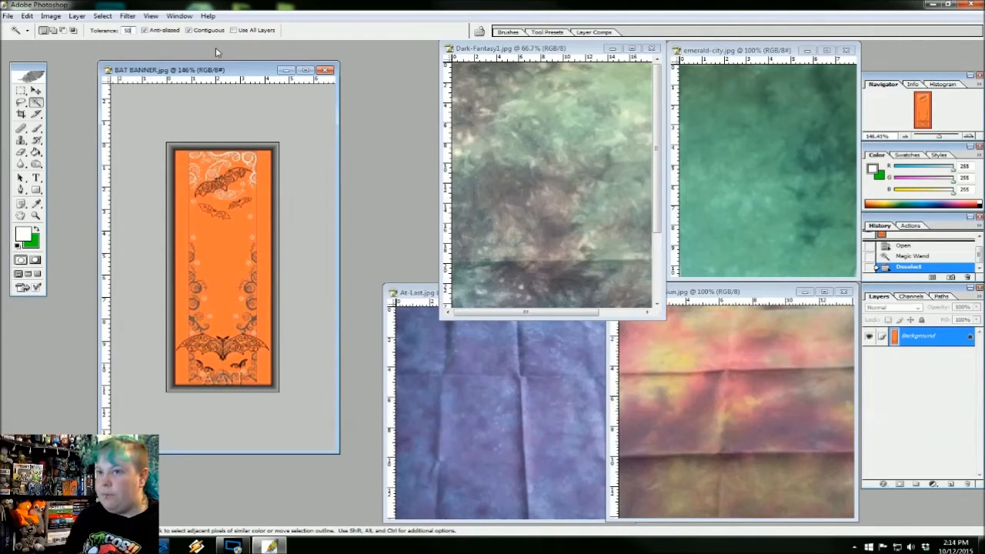
{"action": "left_click", "coordinate": [208, 265]}
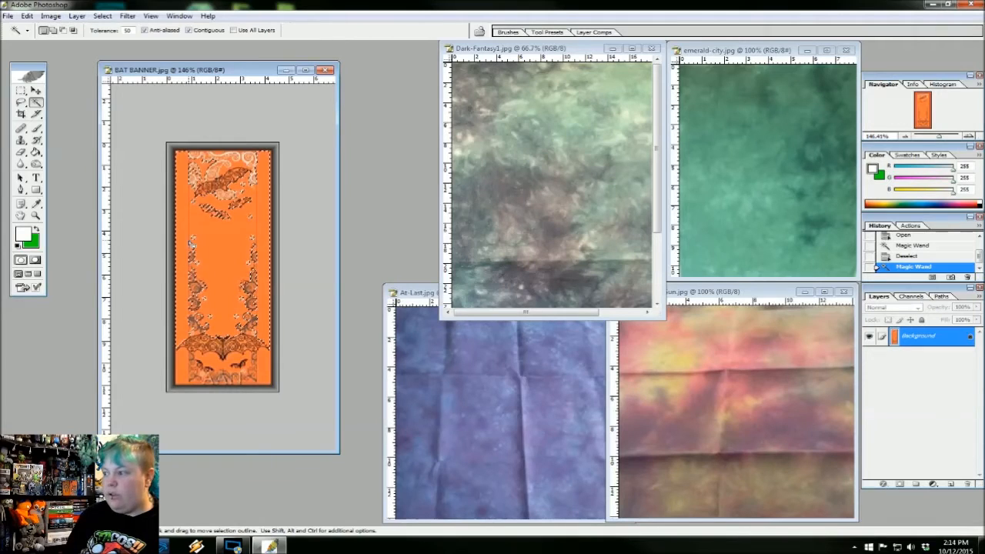
Step: Duplicate the banner's Background layer as Background copy and delete the original Background layer
{"action": "right_click", "coordinate": [919, 336]}
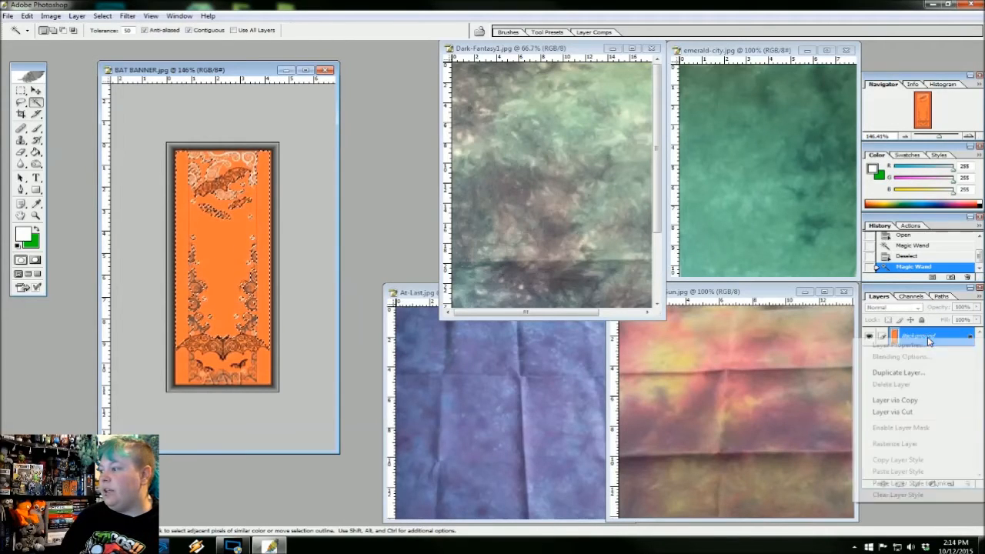
{"action": "left_click", "coordinate": [903, 374]}
{"action": "left_click", "coordinate": [590, 246]}
{"action": "right_click", "coordinate": [885, 355]}
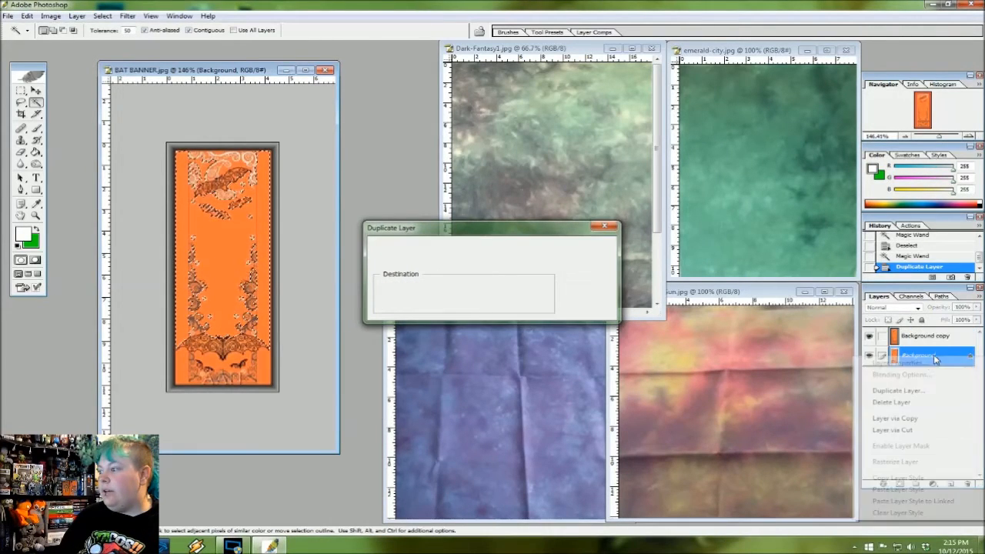
{"action": "left_click", "coordinate": [889, 401]}
{"action": "left_click", "coordinate": [468, 206]}
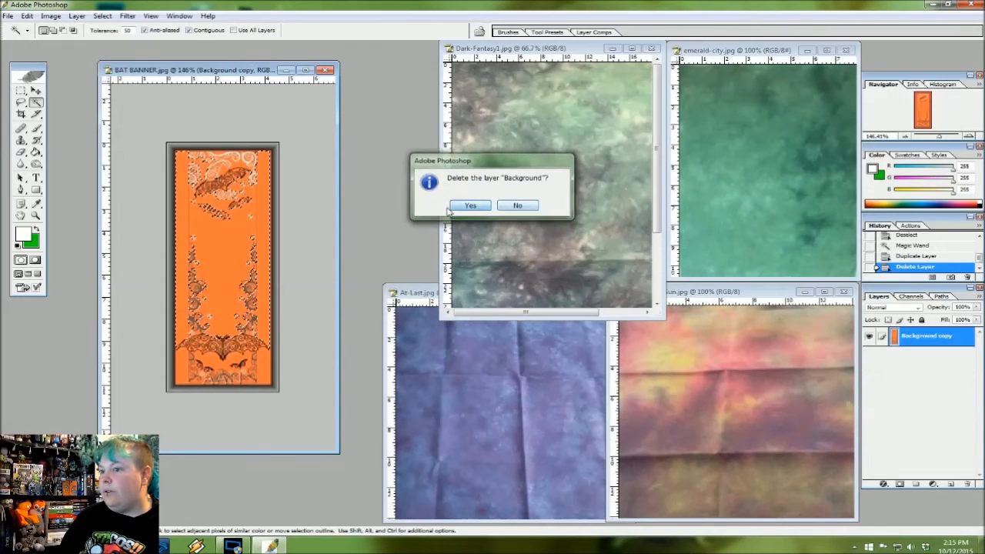
Step: Try clearing the selected orange background, undo the clearing, and deselect
{"action": "key", "text": "Delete"}
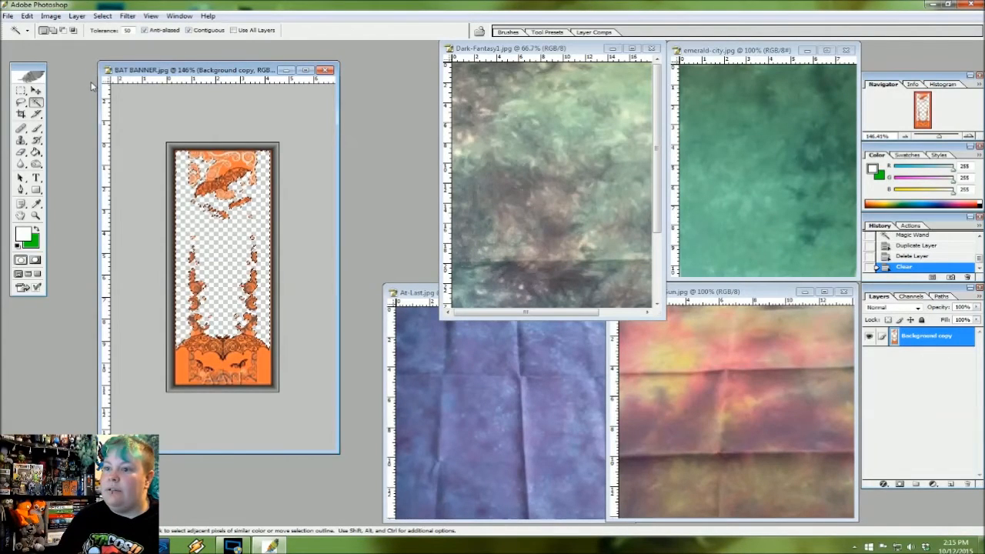
{"action": "left_click", "coordinate": [47, 15]}
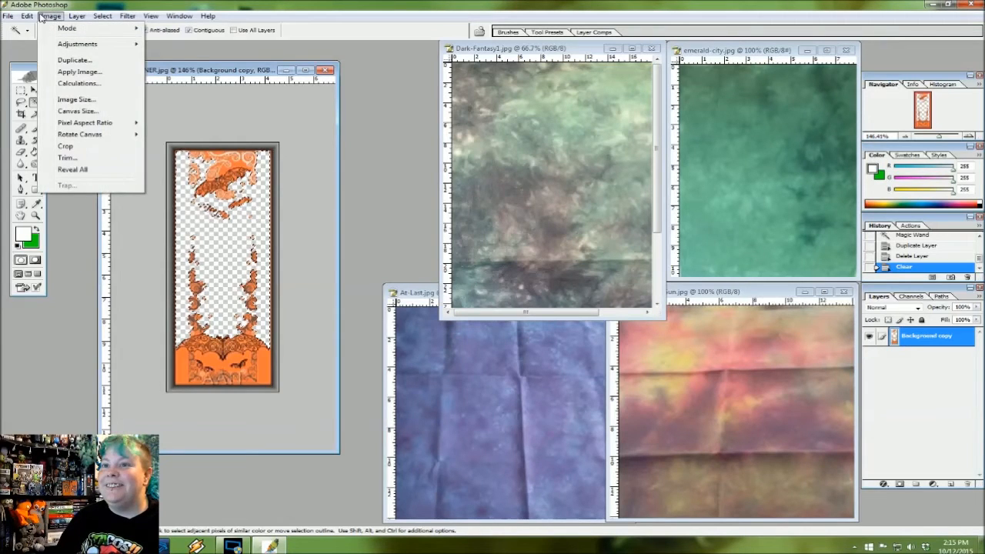
{"action": "left_click", "coordinate": [60, 52]}
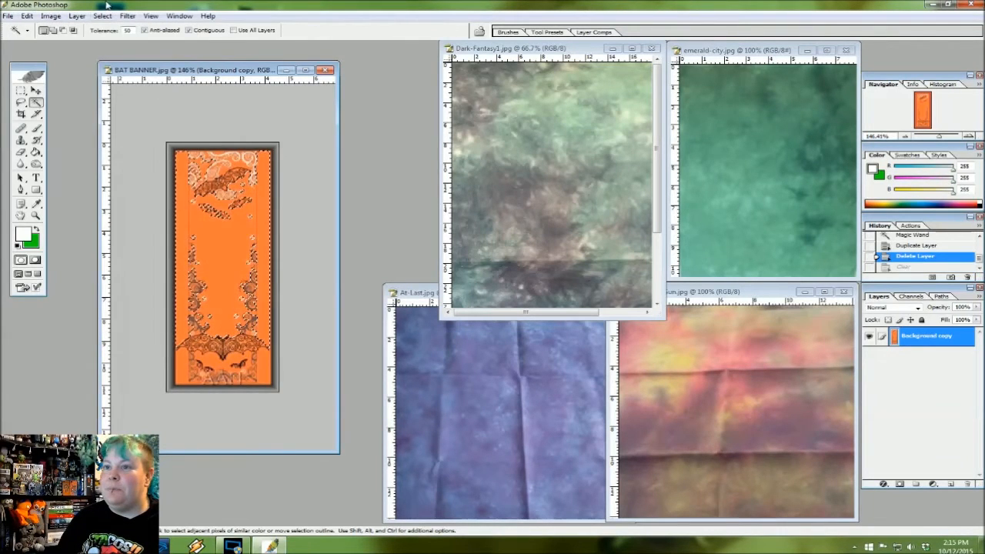
{"action": "left_click", "coordinate": [102, 15]}
{"action": "left_click", "coordinate": [89, 39]}
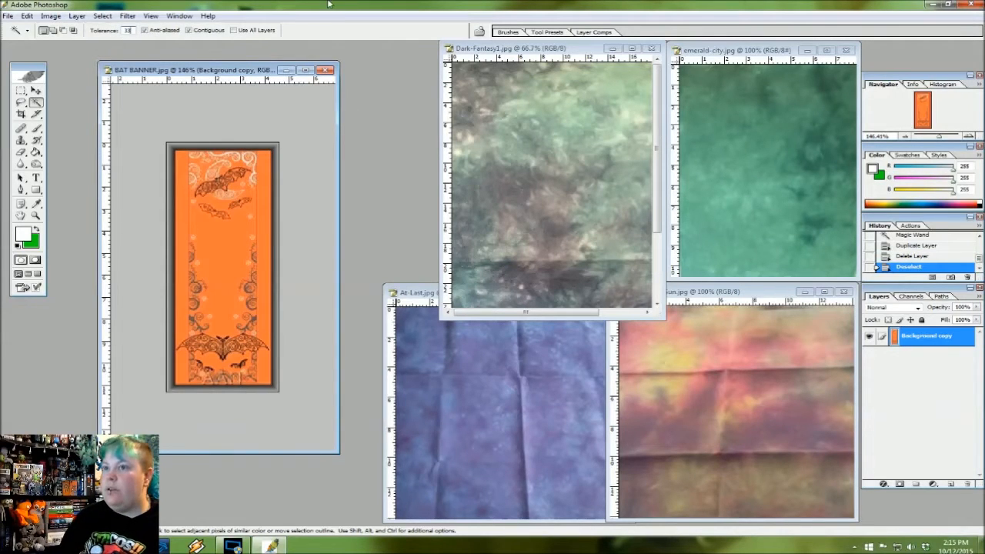
Step: Clear the banner's orange background with the Magic Wand at tolerance 33, deselect, and copy the banner onto the Dark-Fantasy1.jpg fabric
{"action": "left_click", "coordinate": [219, 243]}
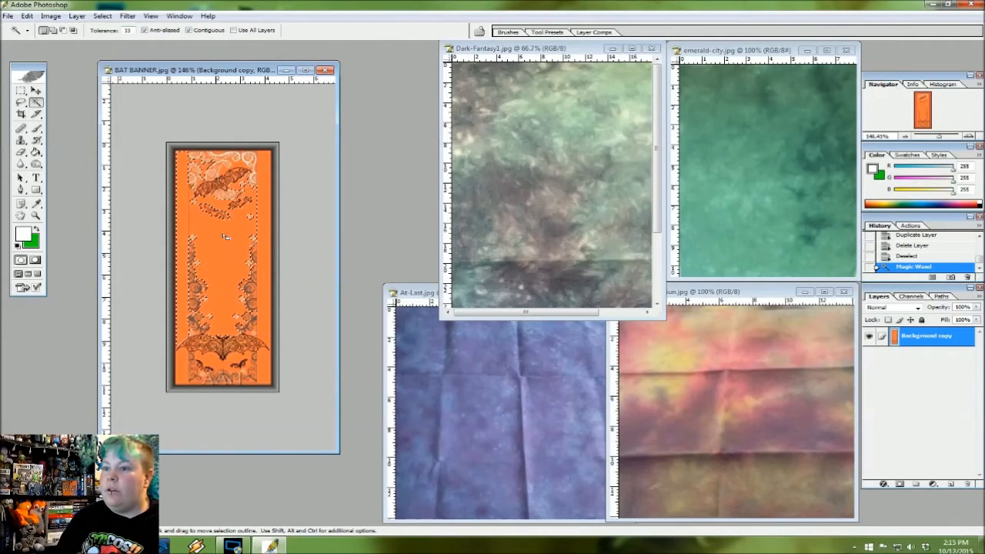
{"action": "key", "text": "Delete"}
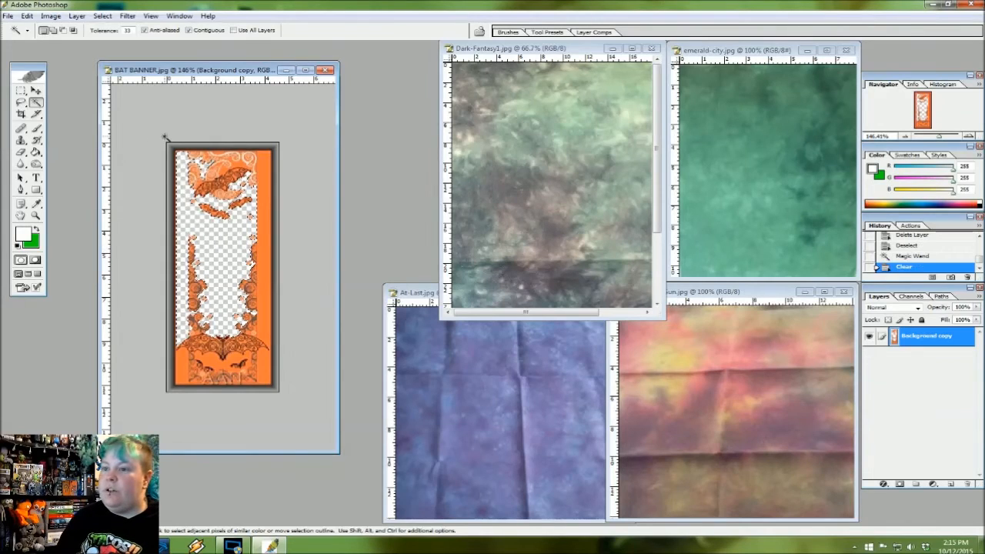
{"action": "left_click", "coordinate": [35, 91]}
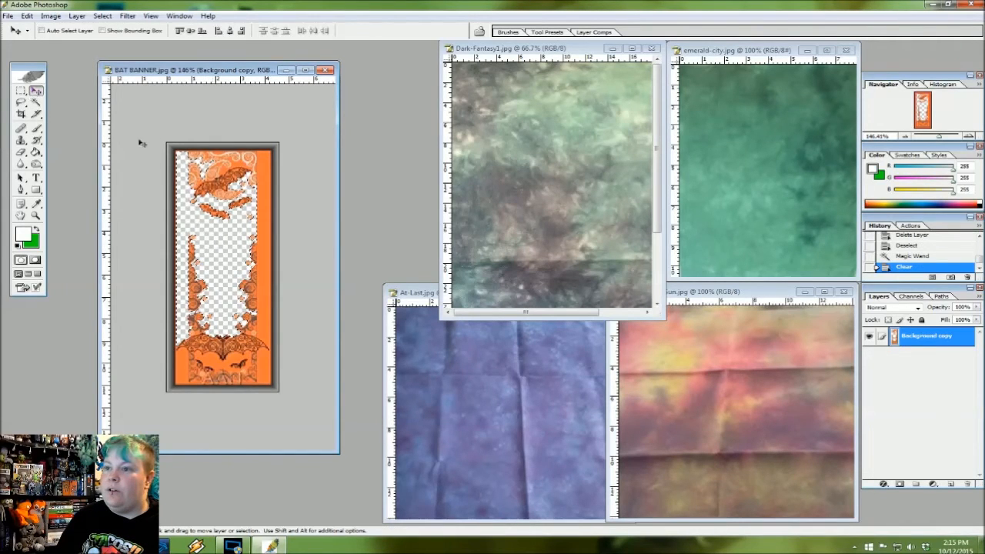
{"action": "left_click", "coordinate": [101, 16]}
{"action": "left_click", "coordinate": [112, 37]}
{"action": "left_click_drag", "start_coordinate": [229, 170], "coordinate": [558, 139]}
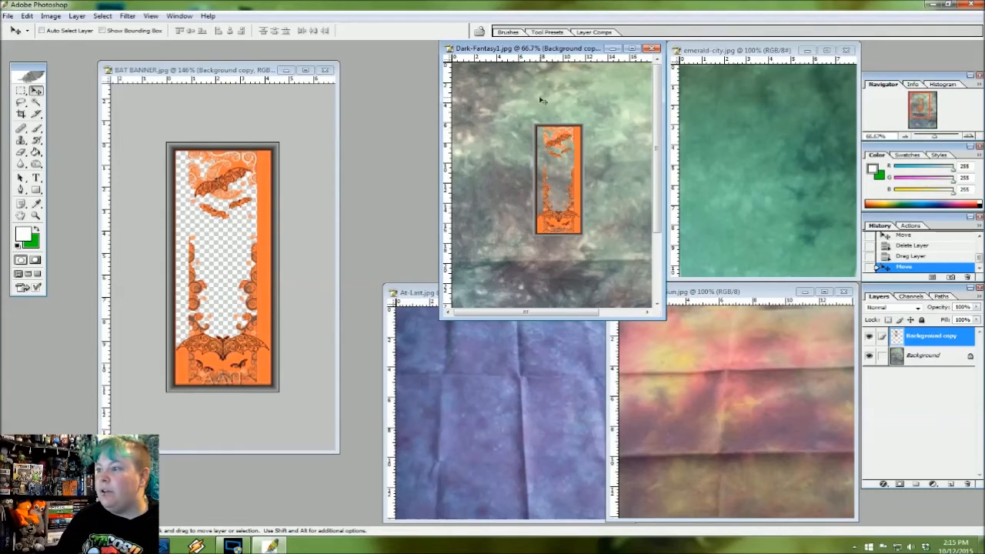
Step: Delete the banner's Background copy layer from Dark-Fantasy1.jpg and close BAT BANNER.jpg without saving
{"action": "right_click", "coordinate": [896, 334]}
{"action": "left_click", "coordinate": [919, 381]}
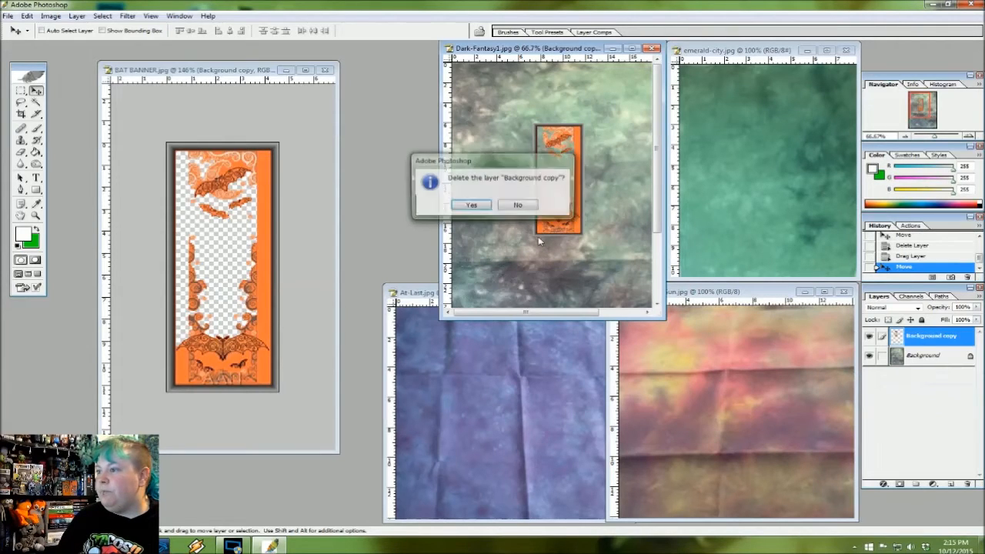
{"action": "left_click", "coordinate": [471, 206]}
{"action": "left_click", "coordinate": [324, 70]}
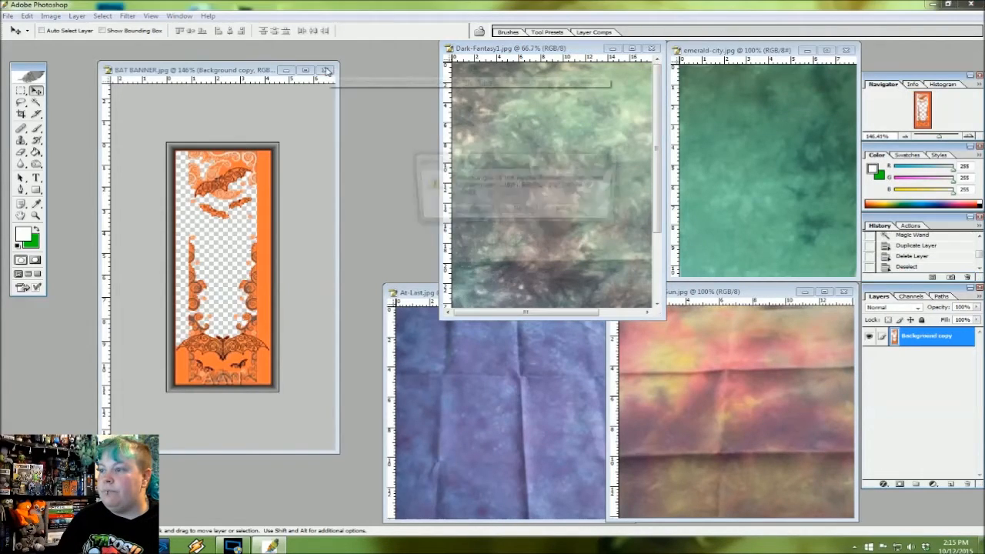
{"action": "left_click", "coordinate": [518, 211]}
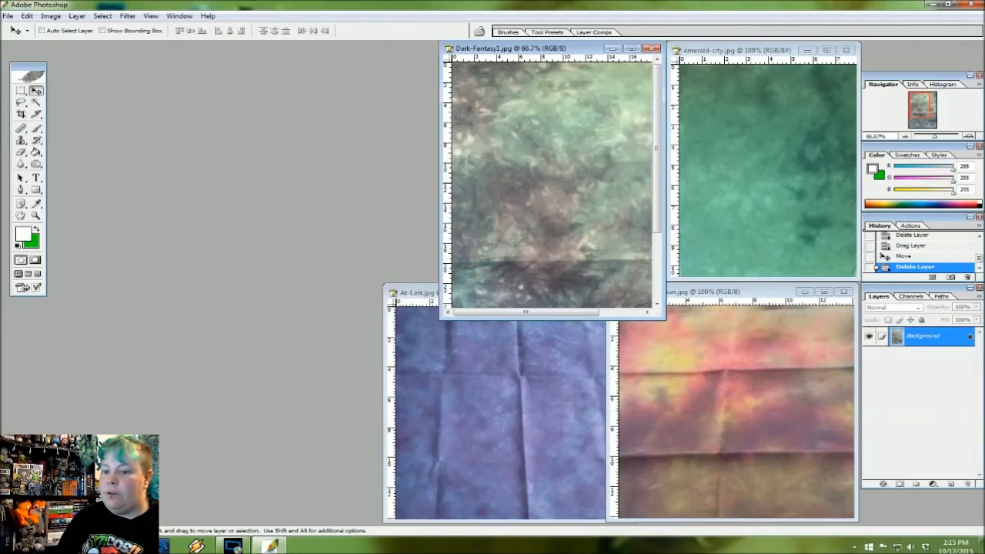
Step: Bring up the framed mermaid picture, duplicate its Background layer as Background copy and delete the original Background layer
{"action": "left_click", "coordinate": [15, 517]}
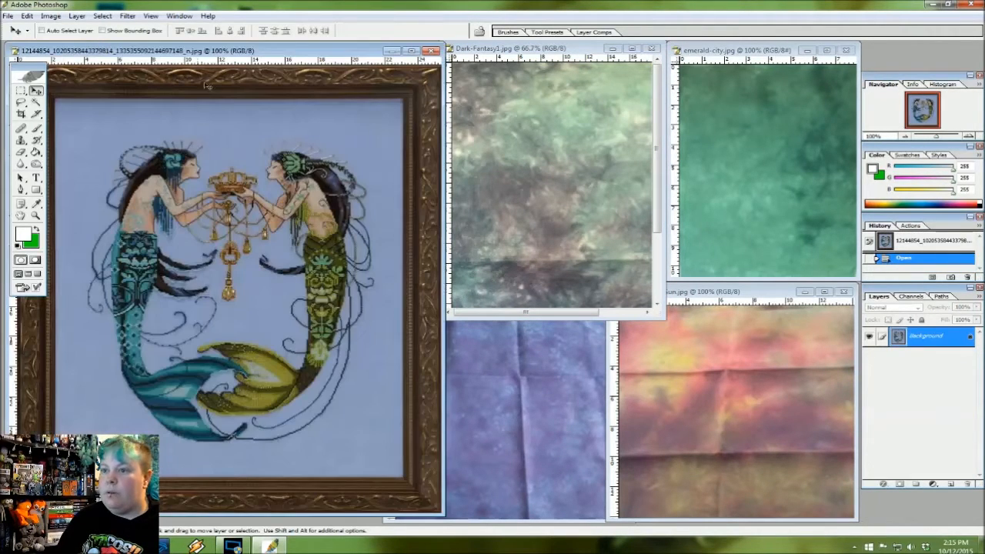
{"action": "left_click_drag", "start_coordinate": [219, 56], "coordinate": [279, 51]}
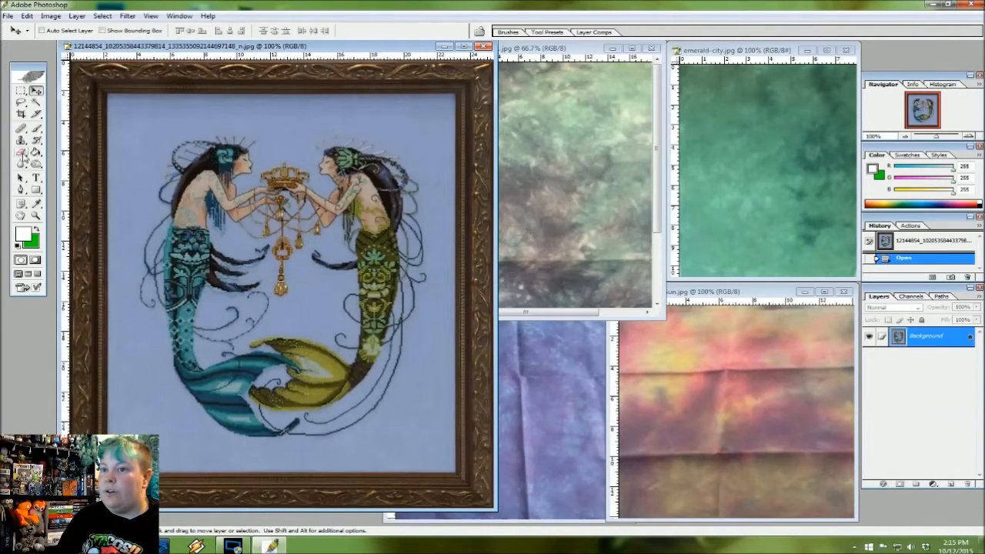
{"action": "right_click", "coordinate": [920, 338]}
{"action": "left_click", "coordinate": [906, 378]}
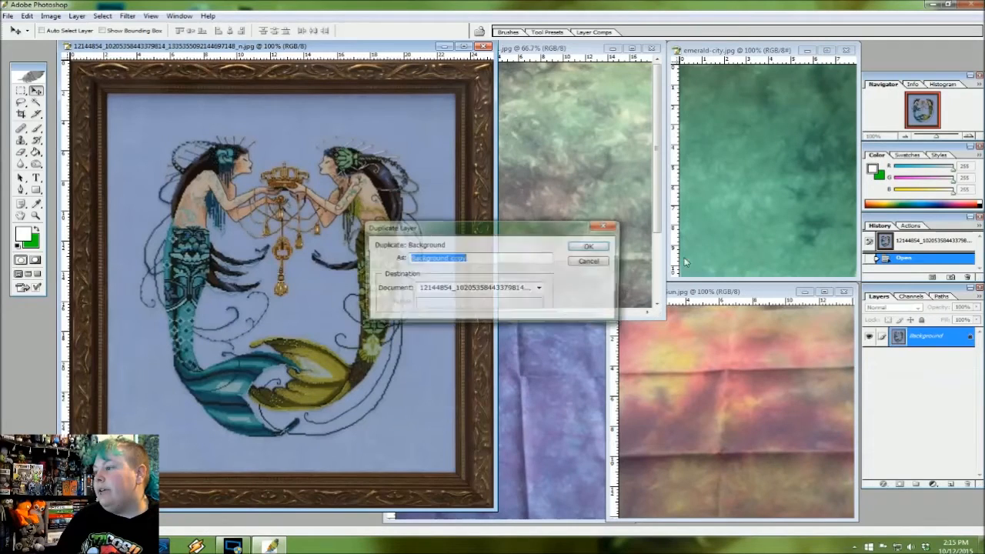
{"action": "left_click", "coordinate": [590, 248]}
{"action": "right_click", "coordinate": [927, 359]}
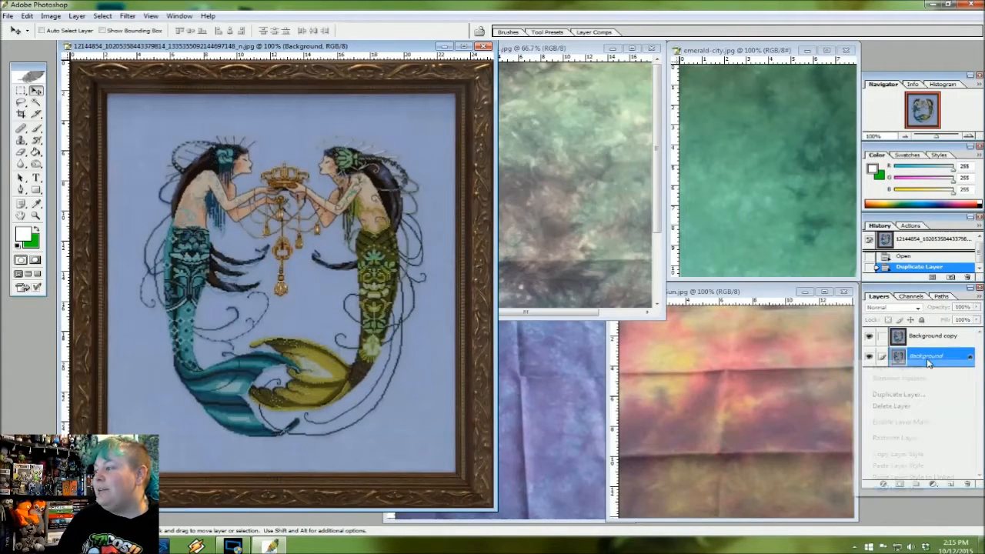
{"action": "left_click", "coordinate": [879, 406]}
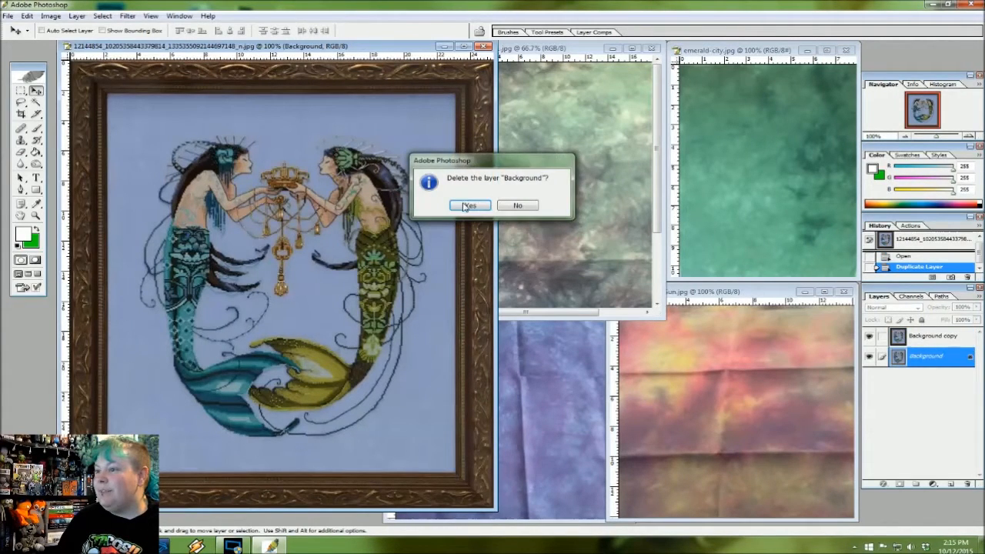
{"action": "left_click", "coordinate": [466, 205]}
Step: Erase the ornate frame all around the mermaid picture with the Eraser at brush size 50
{"action": "left_click", "coordinate": [21, 151]}
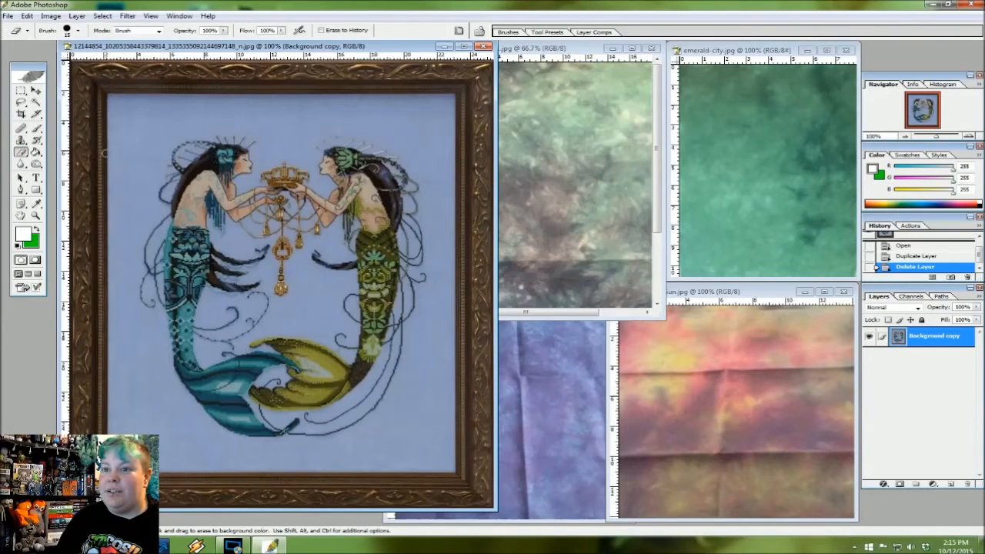
{"action": "left_click", "coordinate": [78, 31]}
{"action": "left_click", "coordinate": [44, 59]}
{"action": "mouse_move", "coordinate": [98, 252]}
{"action": "left_mouse_down"}
{"action": "mouse_move", "coordinate": [101, 70]}
{"action": "mouse_move", "coordinate": [76, 69]}
{"action": "mouse_move", "coordinate": [99, 347]}
{"action": "mouse_move", "coordinate": [95, 454]}
{"action": "mouse_move", "coordinate": [69, 400]}
{"action": "mouse_move", "coordinate": [71, 257]}
{"action": "mouse_move", "coordinate": [108, 369]}
{"action": "left_mouse_up"}
{"action": "left_click_drag", "start_coordinate": [114, 316], "coordinate": [99, 257]}
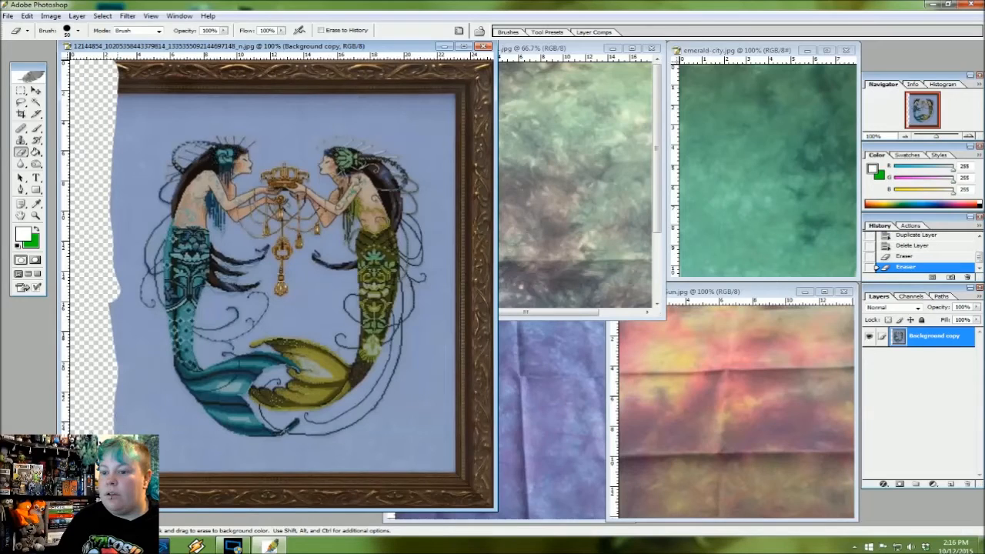
{"action": "mouse_move", "coordinate": [200, 478]}
{"action": "left_mouse_down"}
{"action": "mouse_move", "coordinate": [491, 477]}
{"action": "mouse_move", "coordinate": [481, 500]}
{"action": "mouse_move", "coordinate": [177, 496]}
{"action": "left_mouse_up"}
{"action": "mouse_move", "coordinate": [288, 500]}
{"action": "left_mouse_down"}
{"action": "mouse_move", "coordinate": [458, 471]}
{"action": "mouse_move", "coordinate": [454, 63]}
{"action": "mouse_move", "coordinate": [482, 73]}
{"action": "mouse_move", "coordinate": [472, 100]}
{"action": "mouse_move", "coordinate": [485, 266]}
{"action": "mouse_move", "coordinate": [483, 471]}
{"action": "mouse_move", "coordinate": [459, 274]}
{"action": "left_mouse_up"}
{"action": "mouse_move", "coordinate": [459, 105]}
{"action": "left_mouse_down"}
{"action": "mouse_move", "coordinate": [441, 88]}
{"action": "mouse_move", "coordinate": [208, 100]}
{"action": "mouse_move", "coordinate": [115, 93]}
{"action": "mouse_move", "coordinate": [123, 70]}
{"action": "mouse_move", "coordinate": [431, 72]}
{"action": "mouse_move", "coordinate": [444, 73]}
{"action": "mouse_move", "coordinate": [285, 85]}
{"action": "mouse_move", "coordinate": [106, 72]}
{"action": "left_mouse_up"}
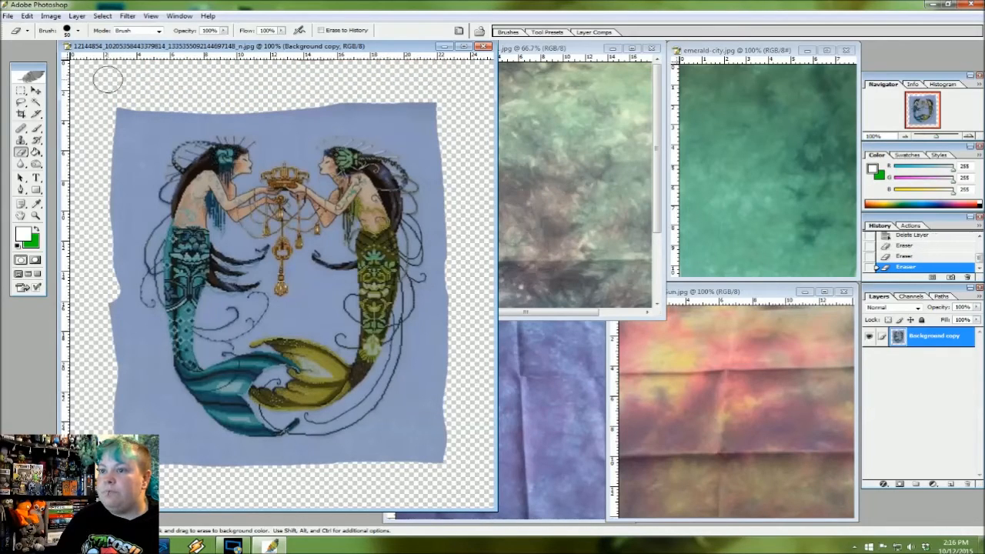
Step: Clear the blue fabric around the mermaids with the Magic Wand at tolerance 33 and deselect
{"action": "left_click", "coordinate": [36, 103]}
{"action": "left_click", "coordinate": [141, 141]}
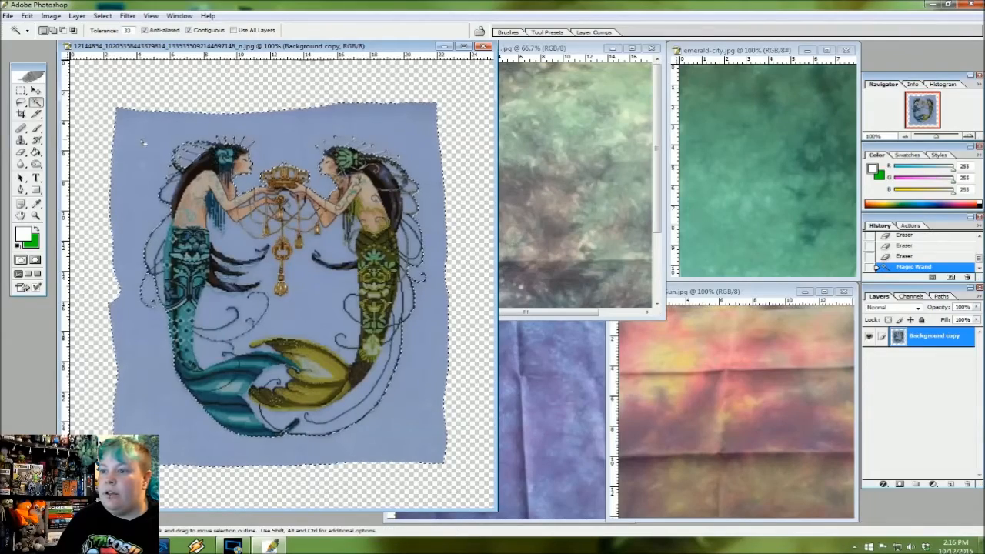
{"action": "key", "text": "Delete"}
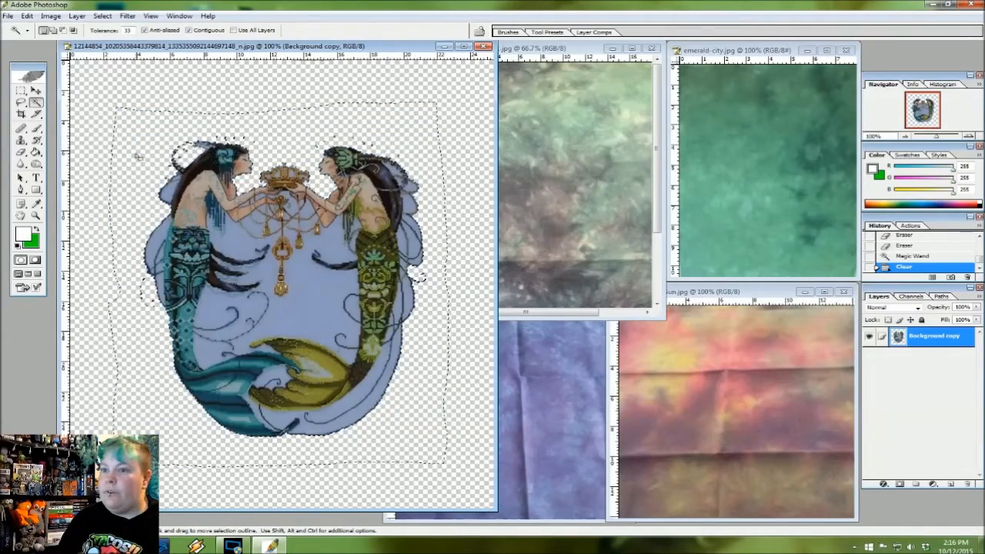
{"action": "left_click", "coordinate": [36, 91]}
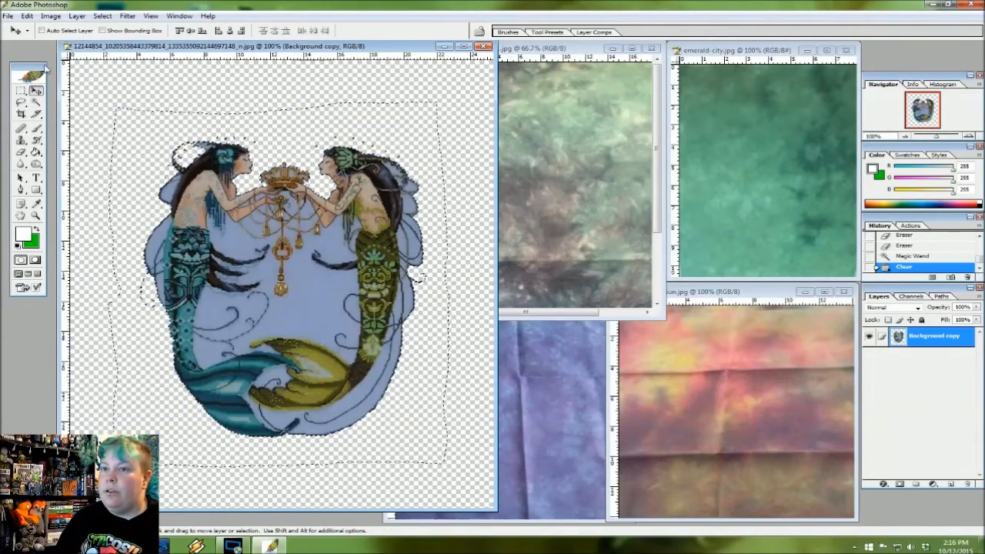
{"action": "left_click", "coordinate": [102, 15]}
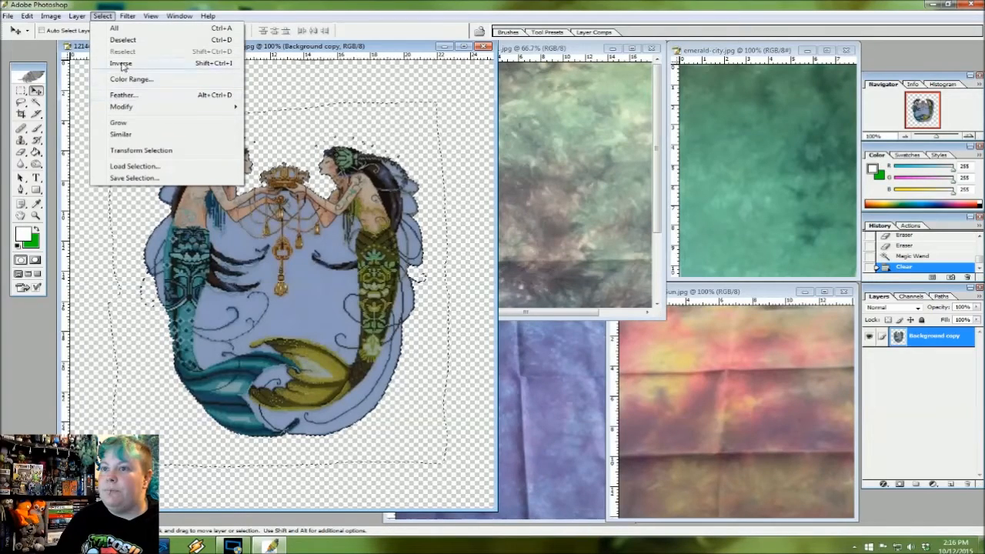
{"action": "left_click", "coordinate": [122, 39]}
Step: Erase a patch of the remaining blue fabric just above the mermaids' tails and undo the last eraser stroke
{"action": "left_click", "coordinate": [22, 153]}
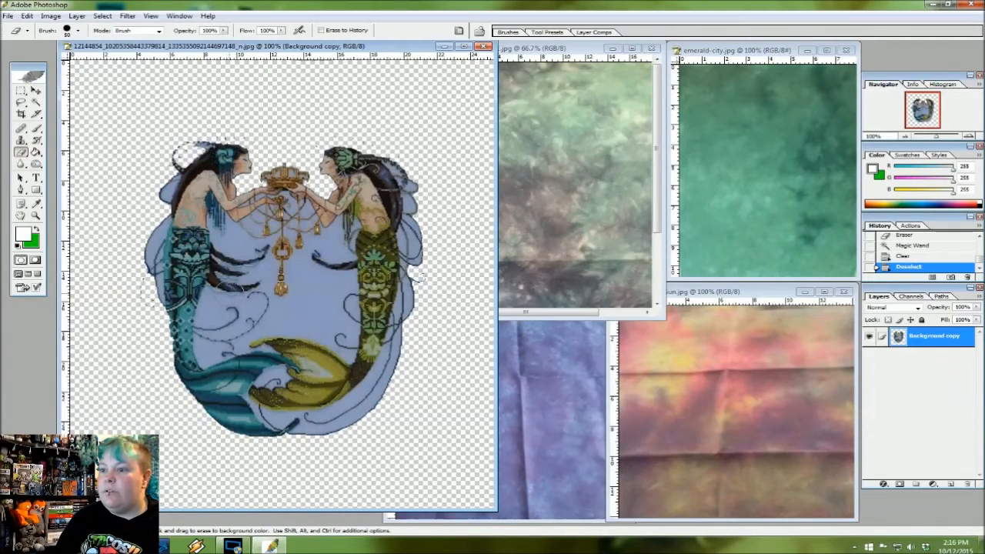
{"action": "left_click", "coordinate": [303, 321]}
{"action": "left_click", "coordinate": [290, 318]}
{"action": "left_click", "coordinate": [278, 324]}
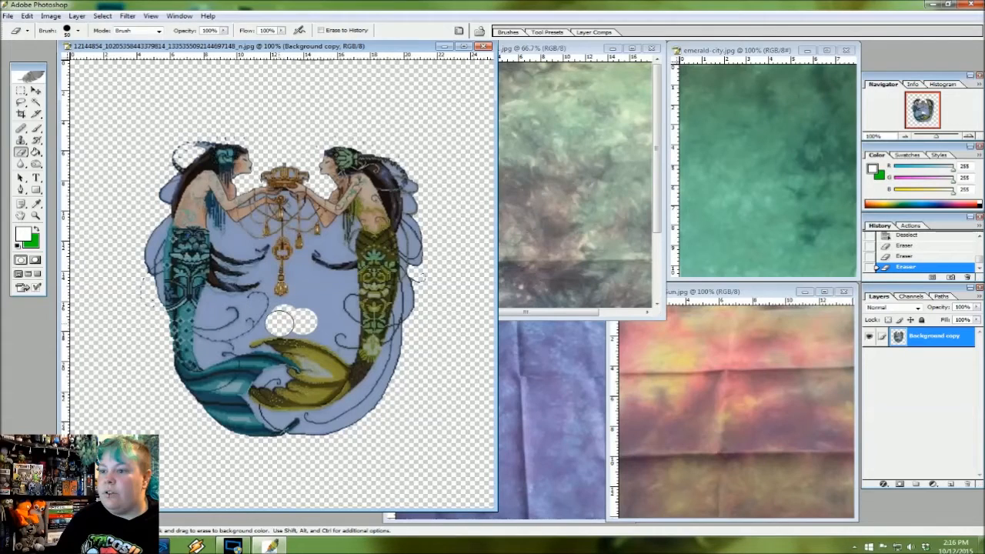
{"action": "left_click", "coordinate": [298, 321]}
{"action": "left_click", "coordinate": [303, 310]}
{"action": "left_click", "coordinate": [283, 305]}
{"action": "left_click", "coordinate": [27, 15]}
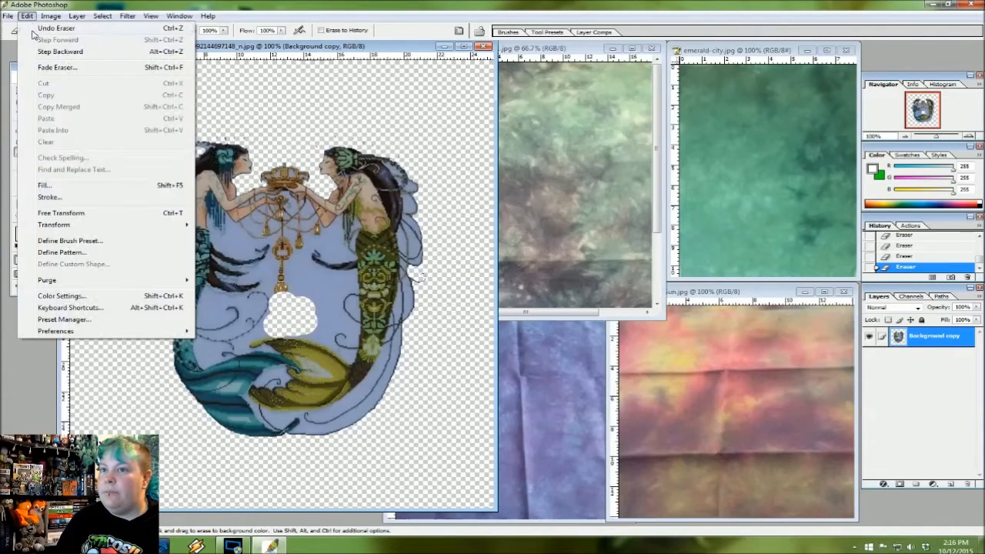
{"action": "left_click", "coordinate": [46, 29]}
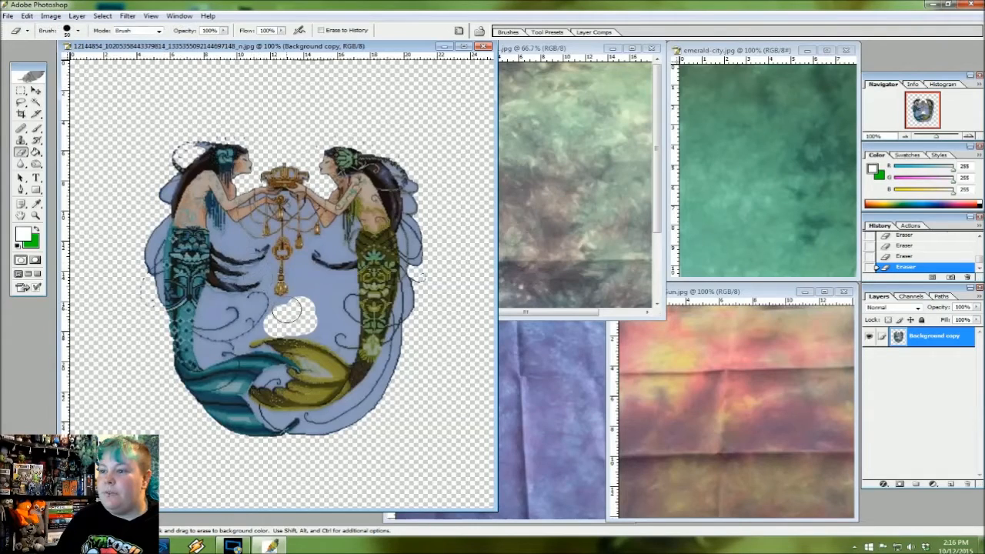
Step: Erase more blue fabric beneath the hanging ornament and a round spot beside each mermaid's waist
{"action": "mouse_move", "coordinate": [293, 306]}
{"action": "left_mouse_down"}
{"action": "mouse_move", "coordinate": [303, 275]}
{"action": "mouse_move", "coordinate": [325, 283]}
{"action": "mouse_move", "coordinate": [318, 324]}
{"action": "mouse_move", "coordinate": [303, 298]}
{"action": "mouse_move", "coordinate": [312, 274]}
{"action": "left_mouse_up"}
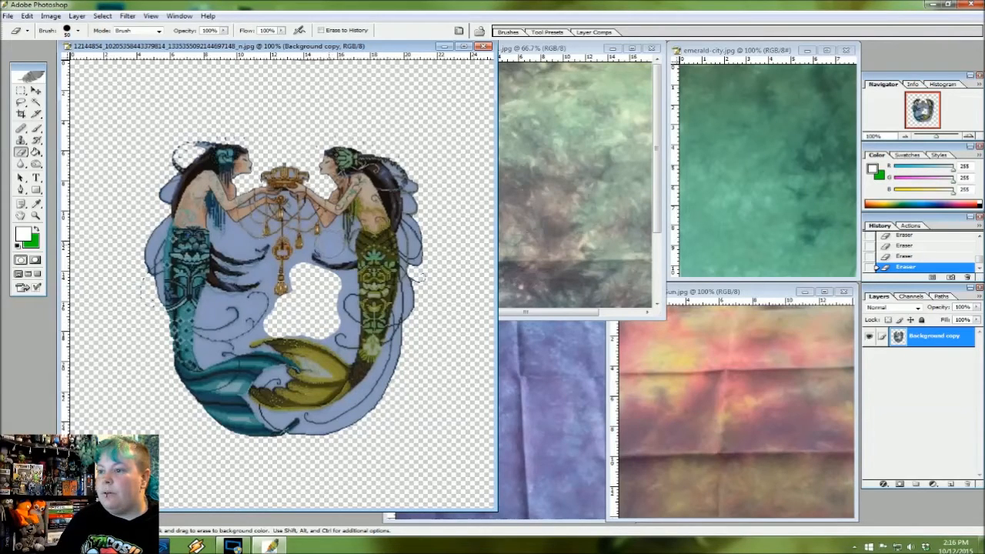
{"action": "left_click", "coordinate": [331, 245]}
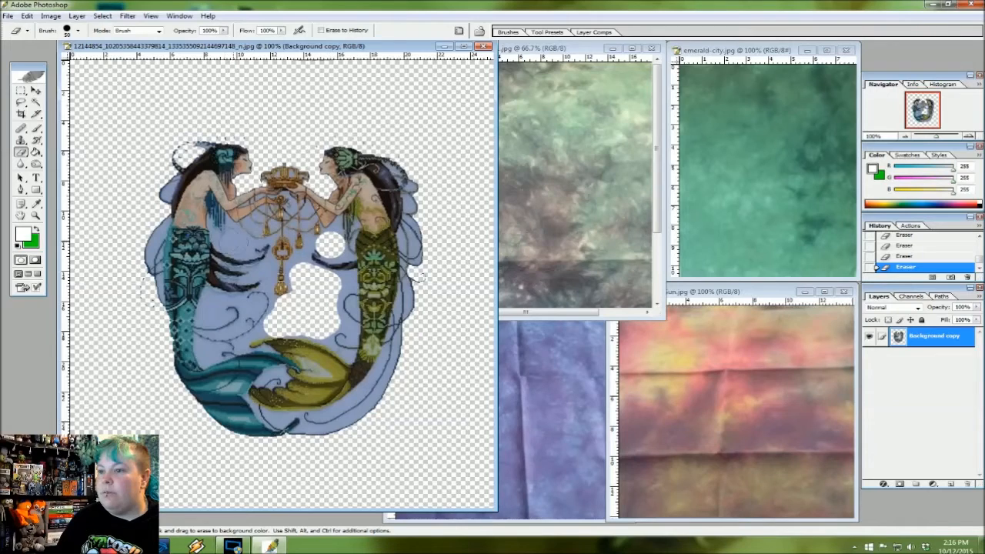
{"action": "left_click", "coordinate": [238, 244]}
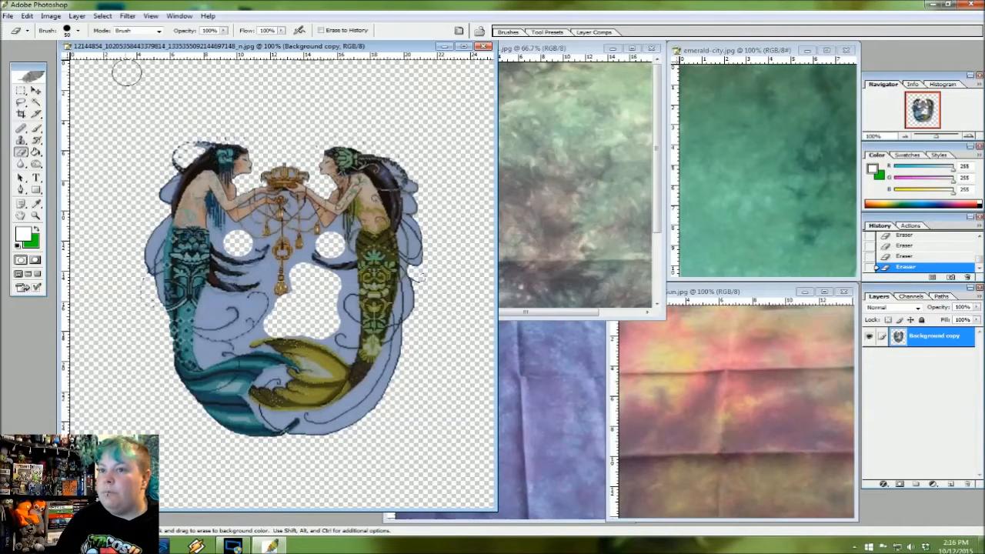
Step: Copy the mermaid cutout onto Dark-Fantasy1.jpg, emerald-city.jpg, At-Last.jpg and the pink-orange sun fabric
{"action": "left_click", "coordinate": [36, 92]}
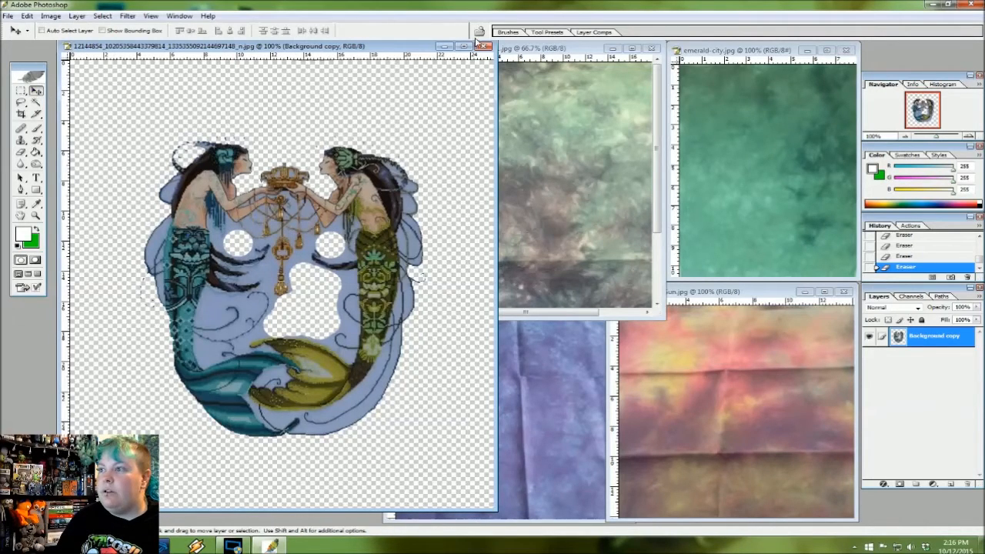
{"action": "left_click_drag", "start_coordinate": [382, 213], "coordinate": [613, 135]}
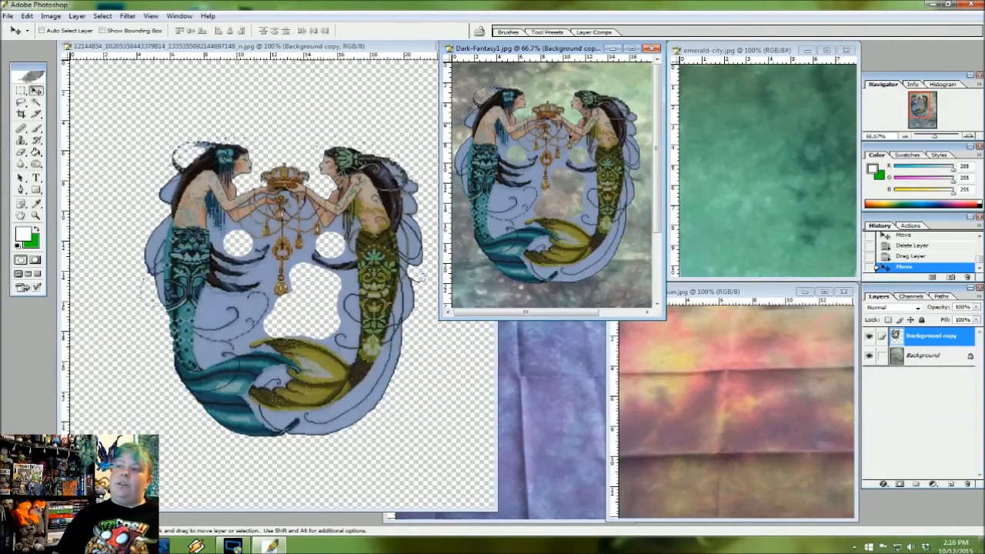
{"action": "left_click_drag", "start_coordinate": [380, 202], "coordinate": [814, 412]}
{"action": "left_click", "coordinate": [390, 289]}
{"action": "left_click_drag", "start_coordinate": [391, 288], "coordinate": [552, 458]}
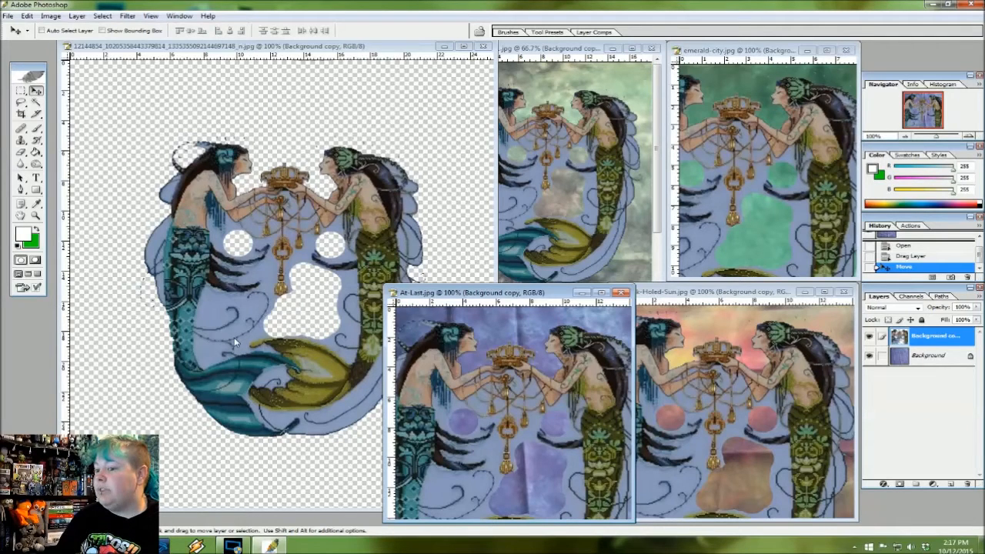
Step: Switch to Windows Explorer, look through the Fabrics folder and return to the Pictures library
{"action": "key", "text": "alt+Tab"}
{"action": "left_click", "coordinate": [439, 269]}
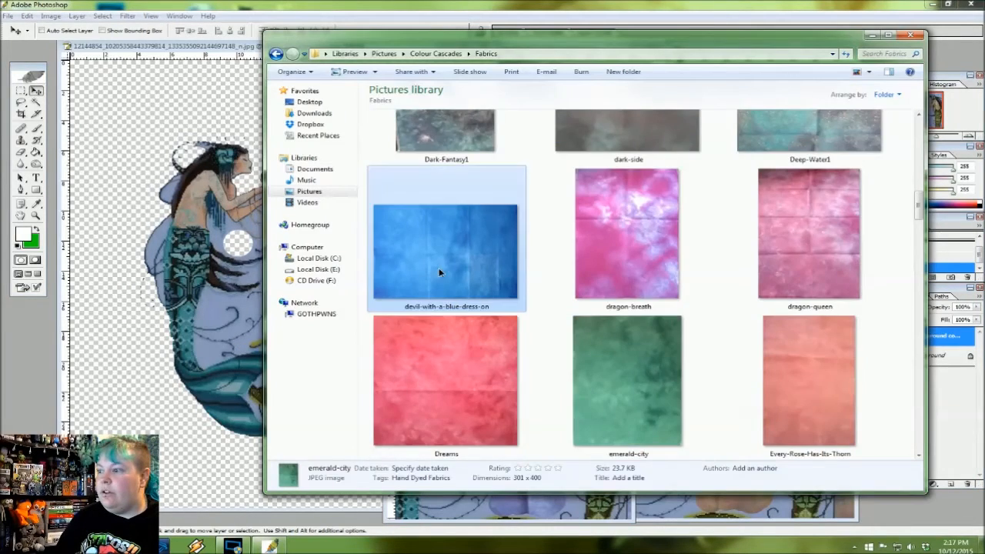
{"action": "scroll", "coordinate": [461, 311], "scroll_direction": "down", "scroll_amount": 6}
{"action": "scroll", "coordinate": [466, 317], "scroll_direction": "down", "scroll_amount": 10}
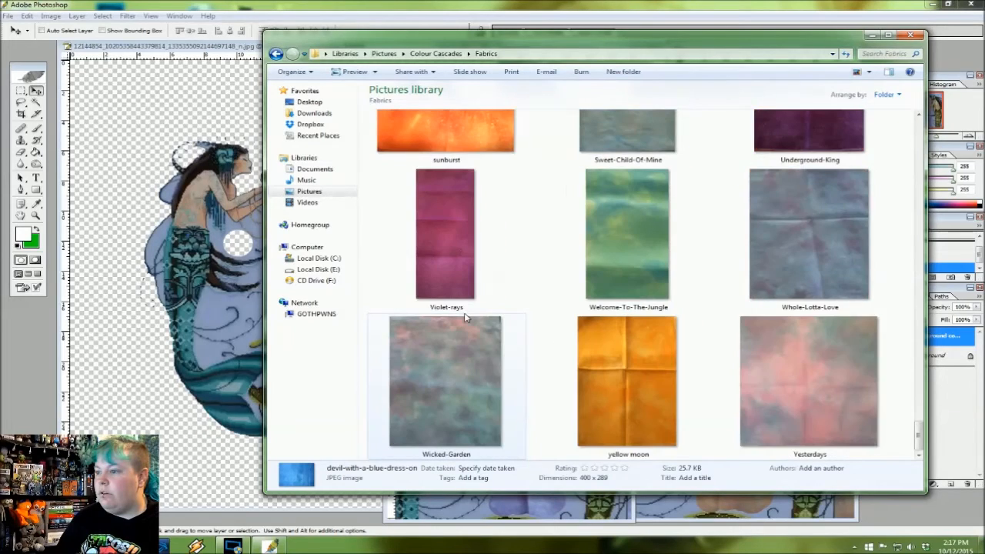
{"action": "left_click", "coordinate": [275, 54]}
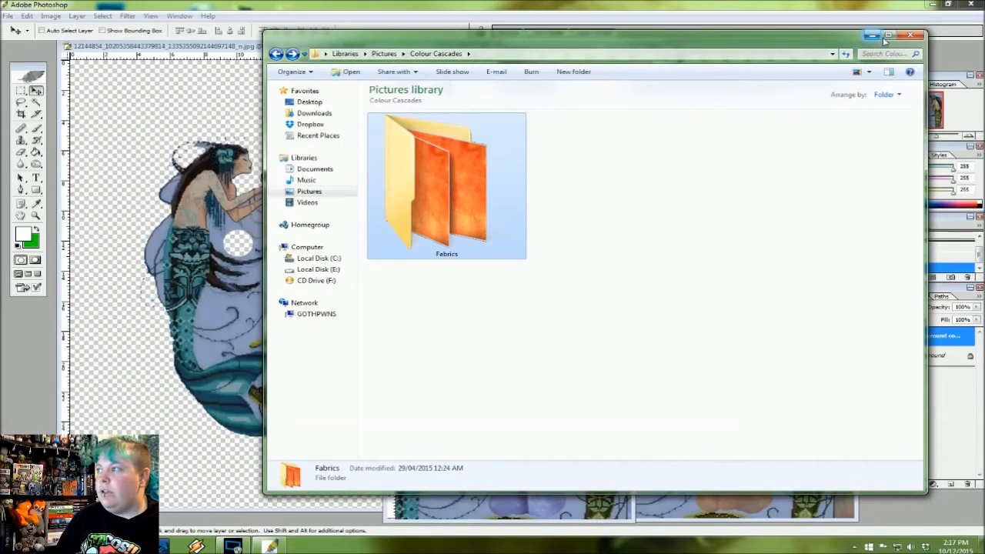
{"action": "left_click", "coordinate": [275, 54]}
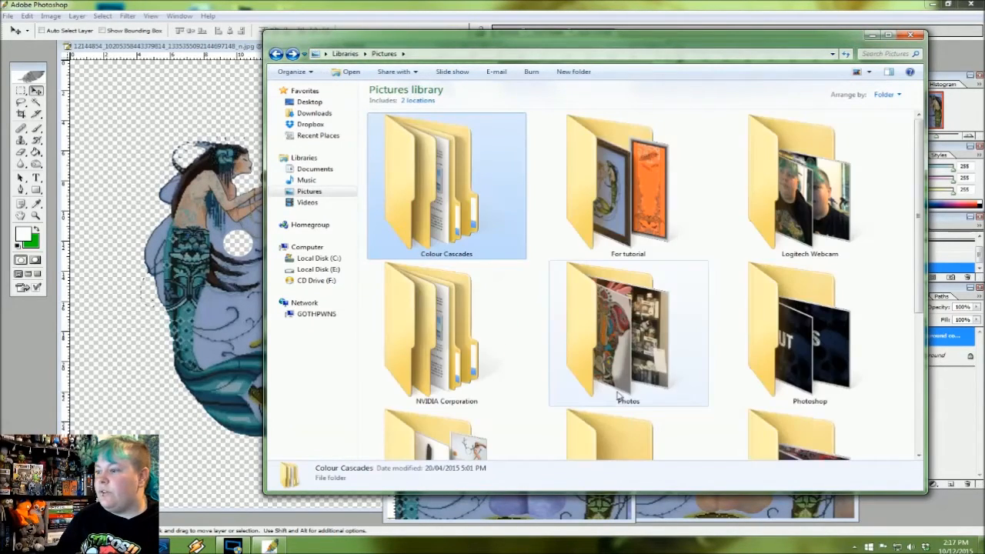
Step: Look through the Photoshop folder in Pictures and open its Old subfolder
{"action": "double_click", "coordinate": [821, 369]}
{"action": "scroll", "coordinate": [611, 313], "scroll_direction": "down", "scroll_amount": 10}
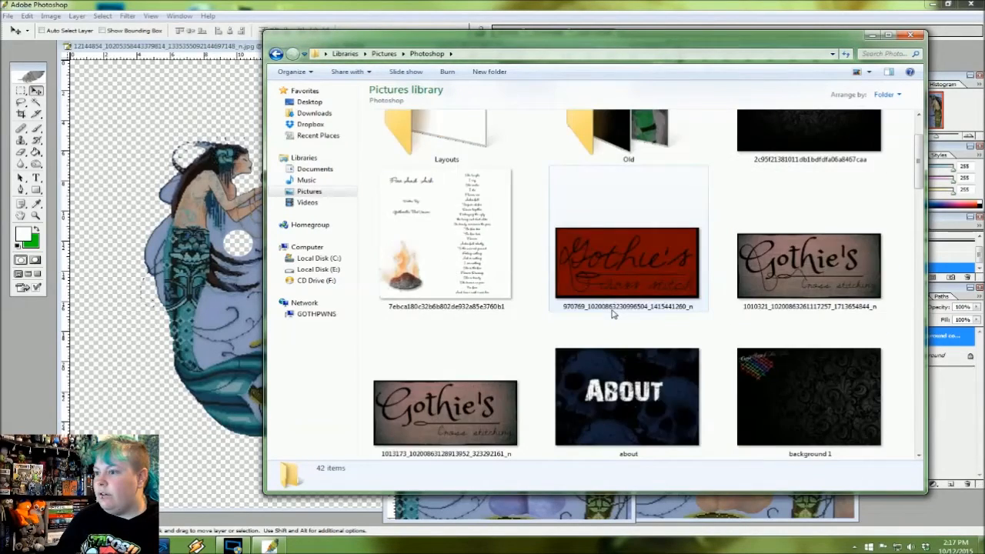
{"action": "scroll", "coordinate": [612, 313], "scroll_direction": "down", "scroll_amount": 8}
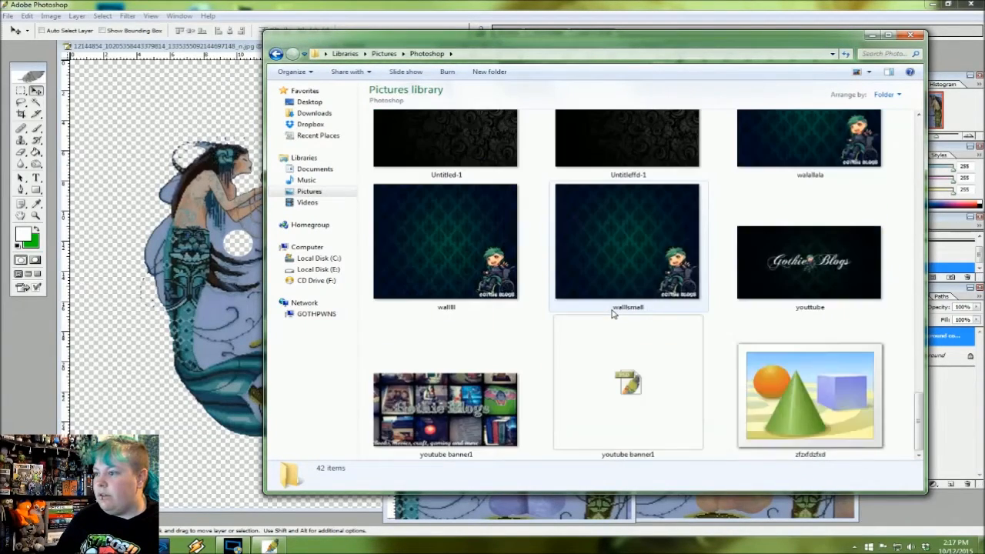
{"action": "scroll", "coordinate": [611, 314], "scroll_direction": "up", "scroll_amount": 15}
{"action": "double_click", "coordinate": [582, 202]}
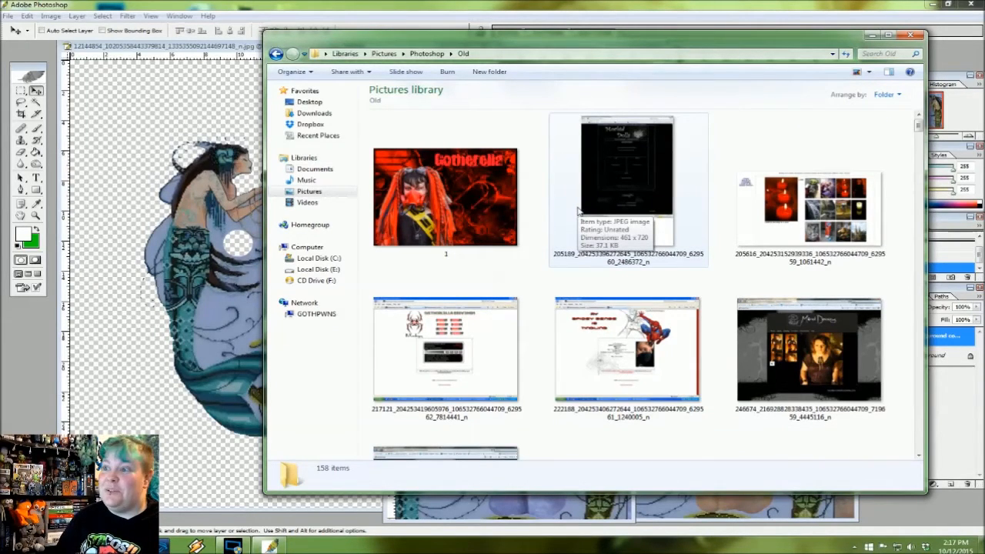
Step: View the red portrait picture 1, the Morbid Dolls page and the red-candle gallery screenshot in the photo viewer, closing it after viewing
{"action": "double_click", "coordinate": [445, 198]}
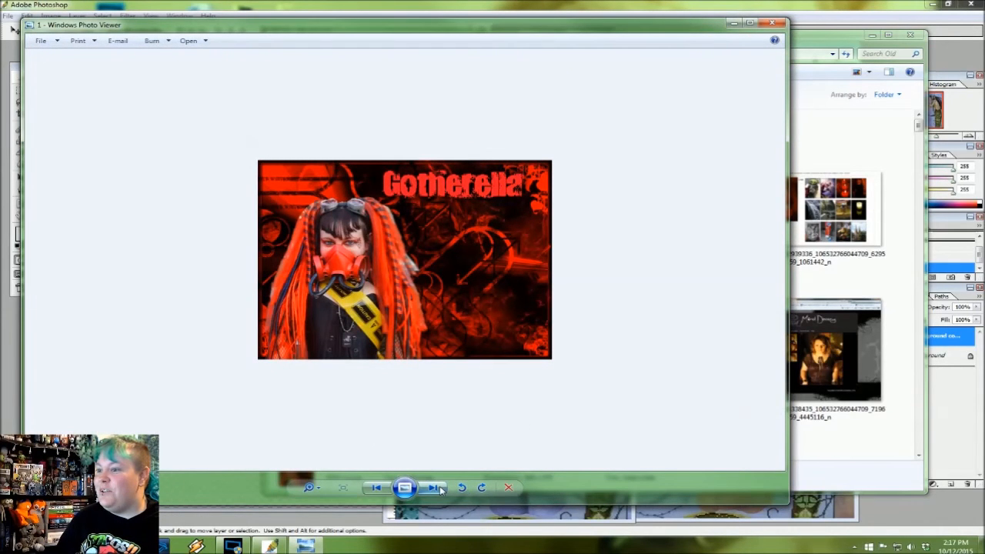
{"action": "left_click", "coordinate": [434, 488]}
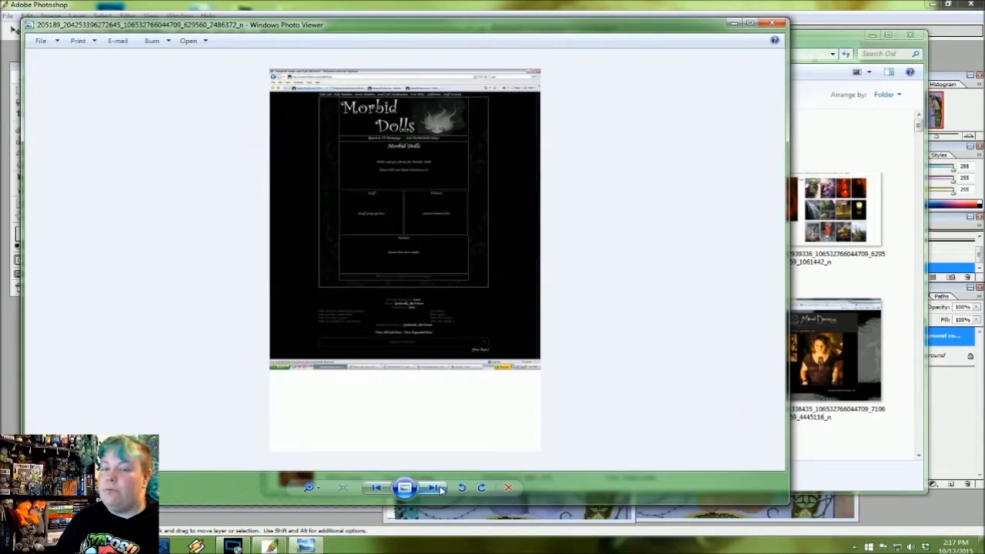
{"action": "left_click", "coordinate": [772, 23]}
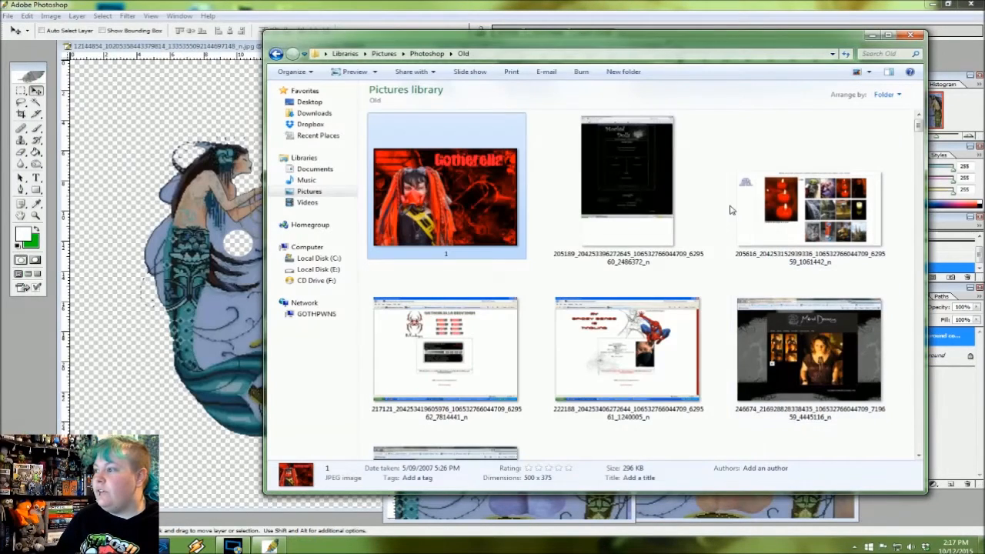
{"action": "double_click", "coordinate": [757, 212]}
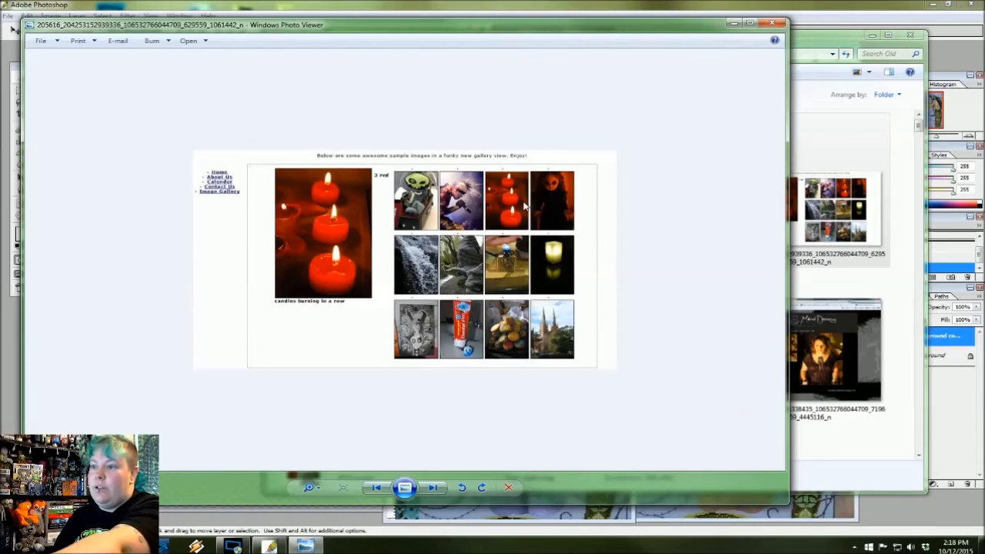
{"action": "left_click", "coordinate": [769, 24]}
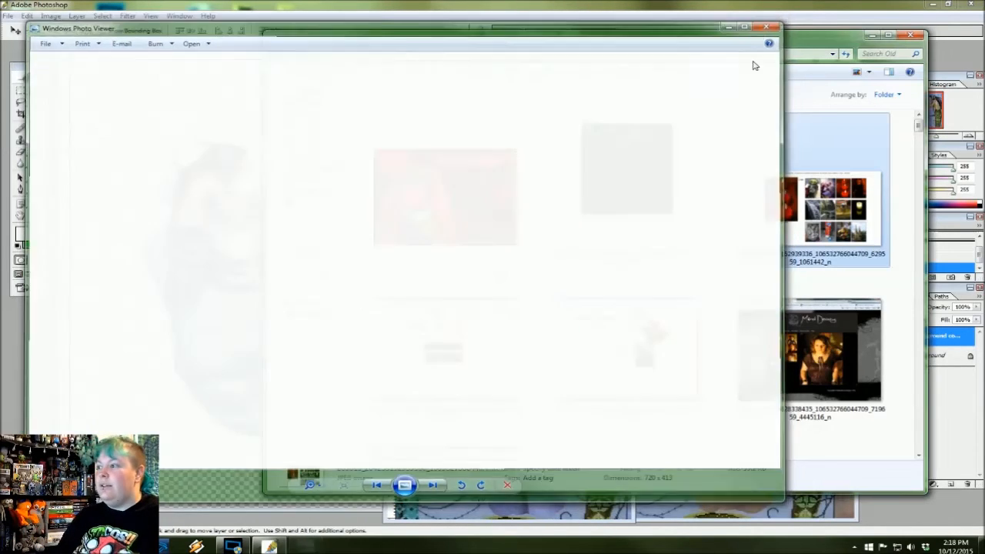
Step: Browse the website layouts and business cards in the Old folder, selecting the Spider-Man page and the small avatar f20968320
{"action": "left_click", "coordinate": [668, 332]}
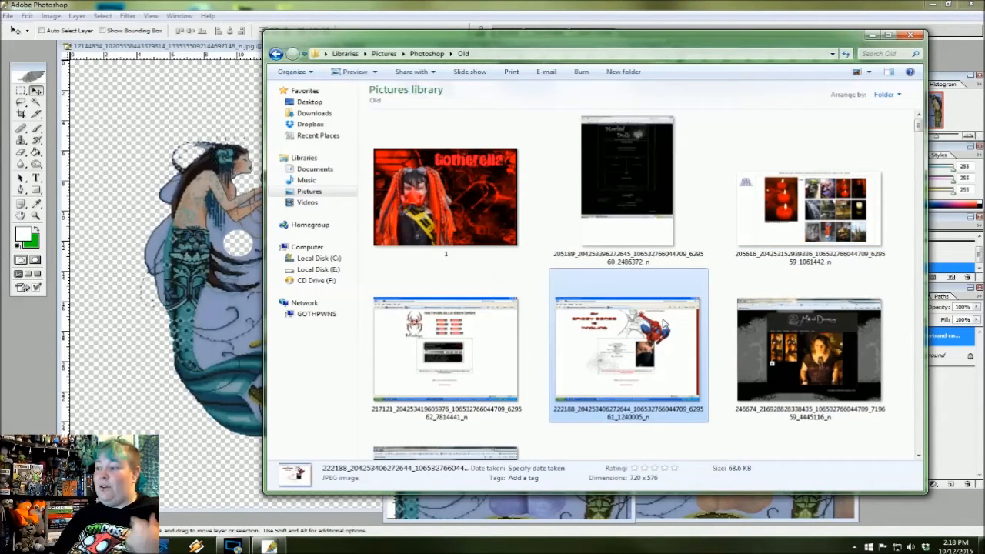
{"action": "scroll", "coordinate": [660, 301], "scroll_direction": "down", "scroll_amount": 2}
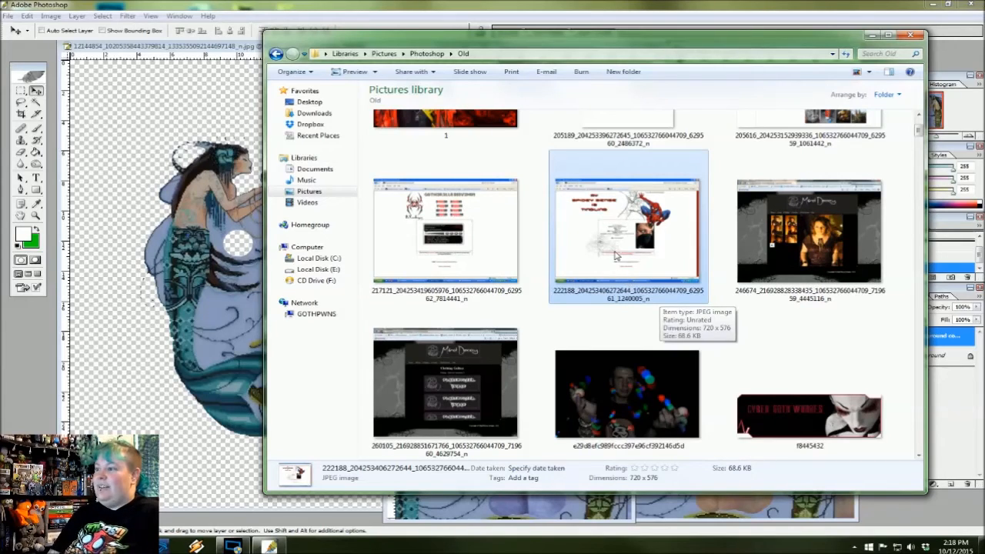
{"action": "scroll", "coordinate": [578, 224], "scroll_direction": "down", "scroll_amount": 1}
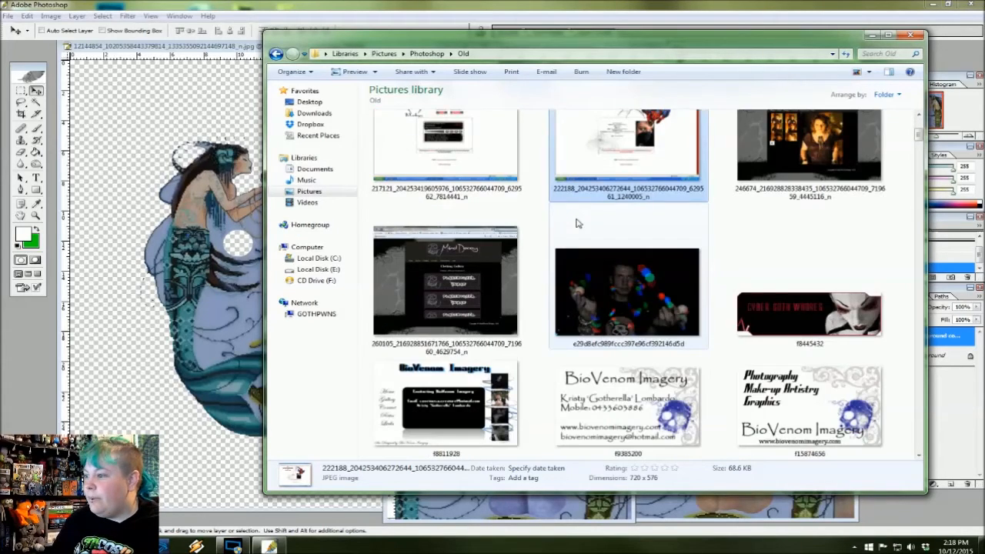
{"action": "scroll", "coordinate": [578, 223], "scroll_direction": "down", "scroll_amount": 2}
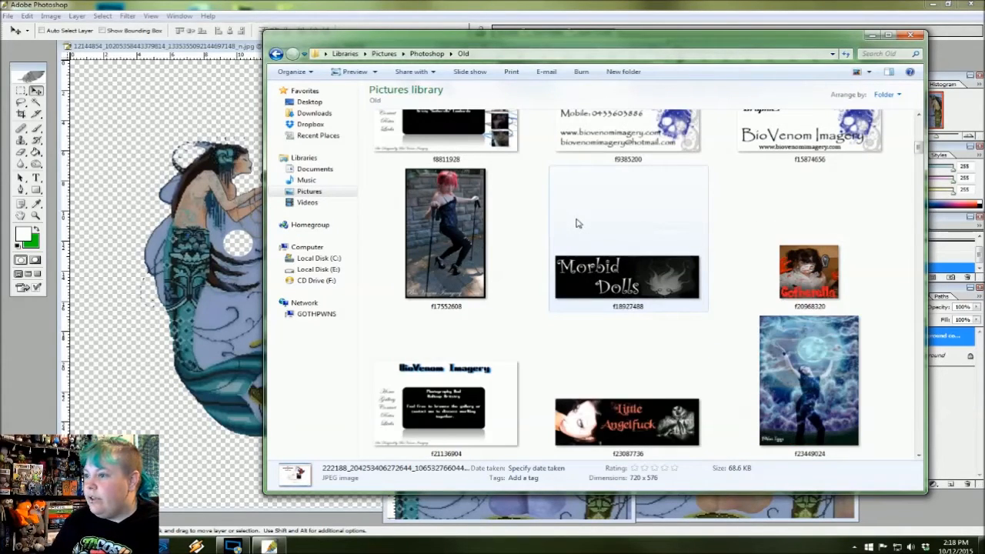
{"action": "left_click", "coordinate": [796, 277]}
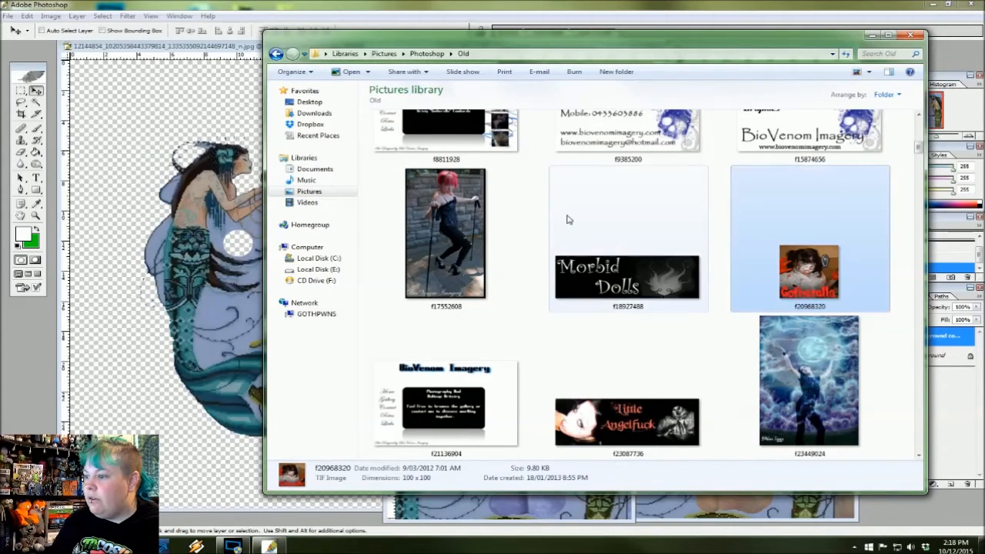
Step: Look further down the Old folder to the small avatar f24337608 and try to open it
{"action": "scroll", "coordinate": [567, 217], "scroll_direction": "down", "scroll_amount": 1}
{"action": "scroll", "coordinate": [567, 217], "scroll_direction": "down", "scroll_amount": 1}
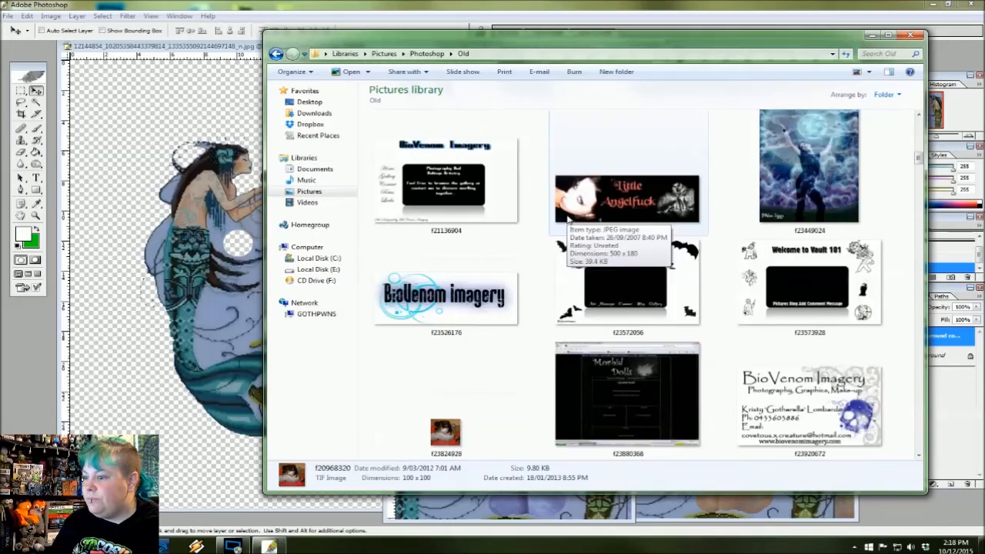
{"action": "scroll", "coordinate": [538, 246], "scroll_direction": "down", "scroll_amount": 1}
{"action": "scroll", "coordinate": [576, 277], "scroll_direction": "down", "scroll_amount": 1}
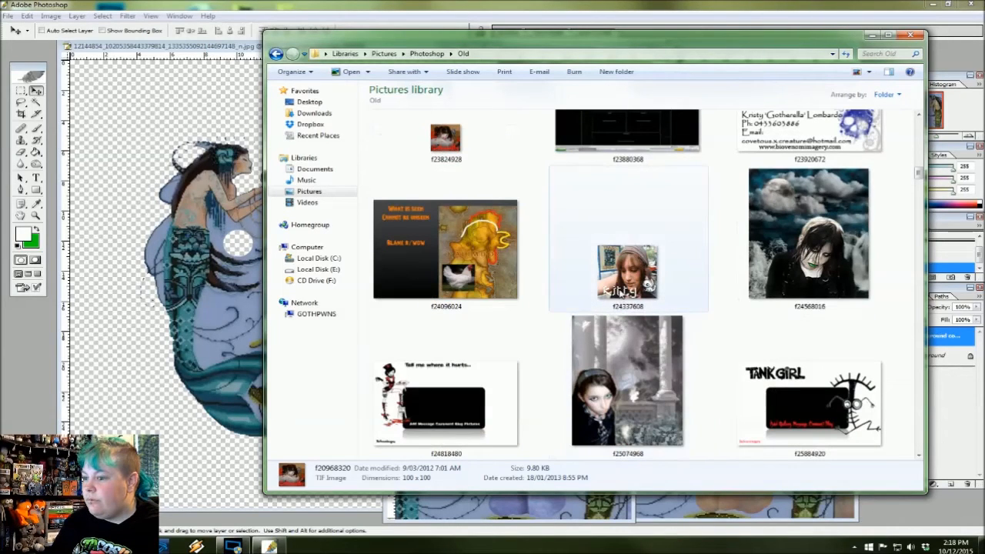
{"action": "left_click", "coordinate": [619, 291]}
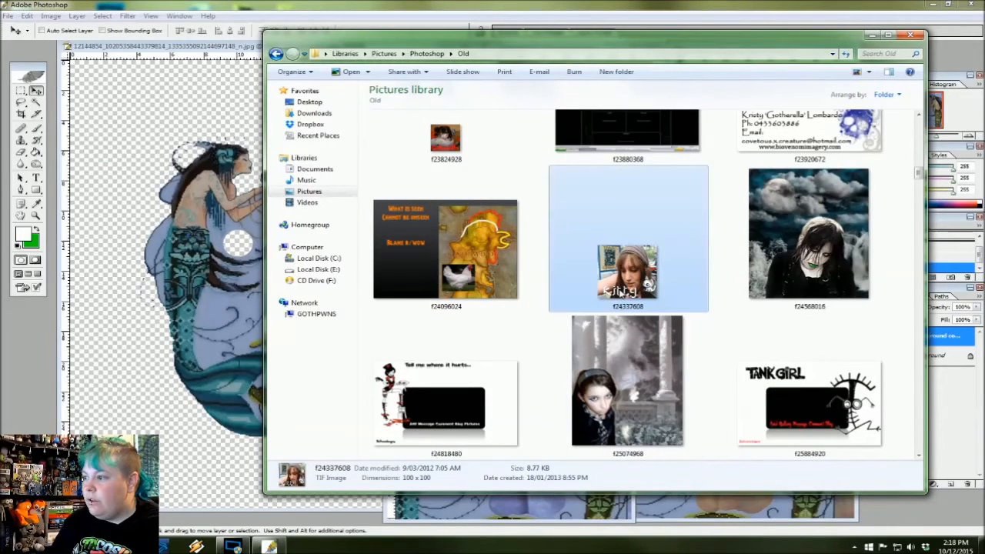
{"action": "double_click", "coordinate": [621, 294]}
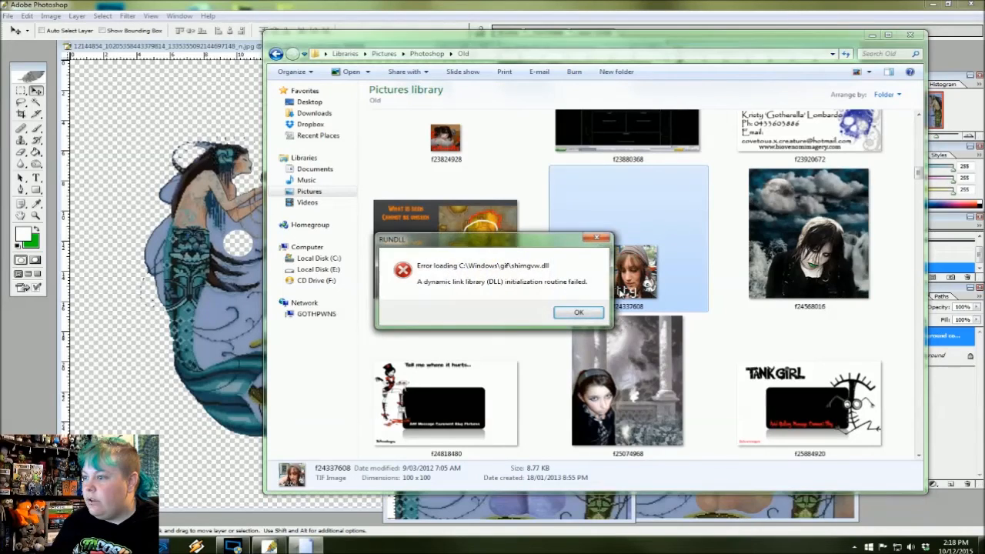
{"action": "left_click", "coordinate": [576, 314]}
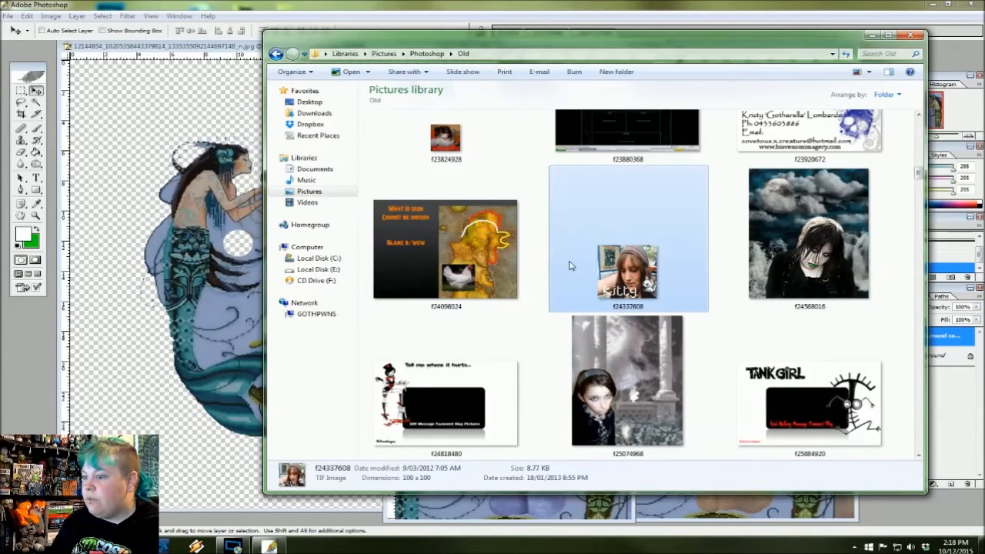
Step: Look through more of the Old folder's artwork, view the red-face picture f35821088 full size and close it
{"action": "scroll", "coordinate": [569, 265], "scroll_direction": "down", "scroll_amount": 2}
{"action": "scroll", "coordinate": [543, 254], "scroll_direction": "down", "scroll_amount": 2}
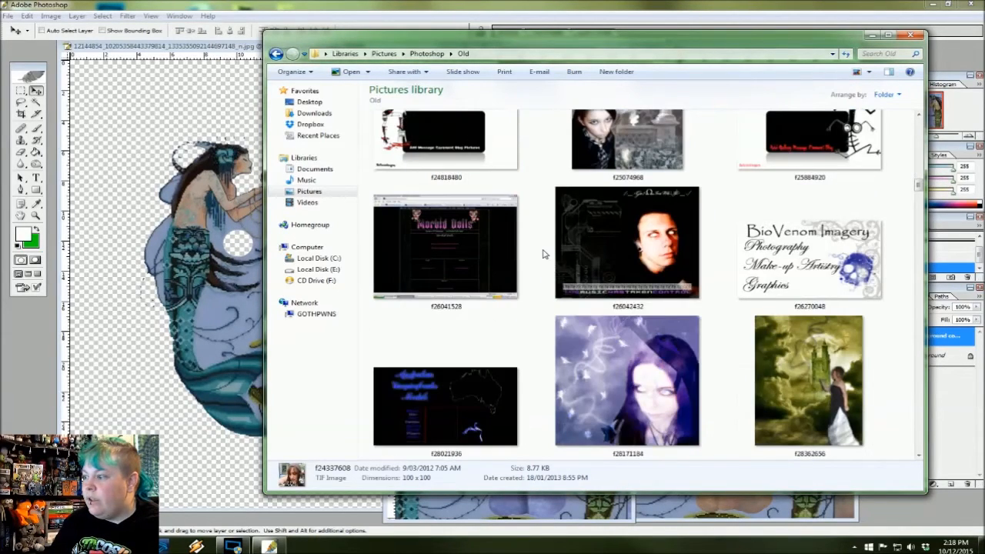
{"action": "scroll", "coordinate": [544, 254], "scroll_direction": "down", "scroll_amount": 2}
{"action": "scroll", "coordinate": [543, 254], "scroll_direction": "down", "scroll_amount": 4}
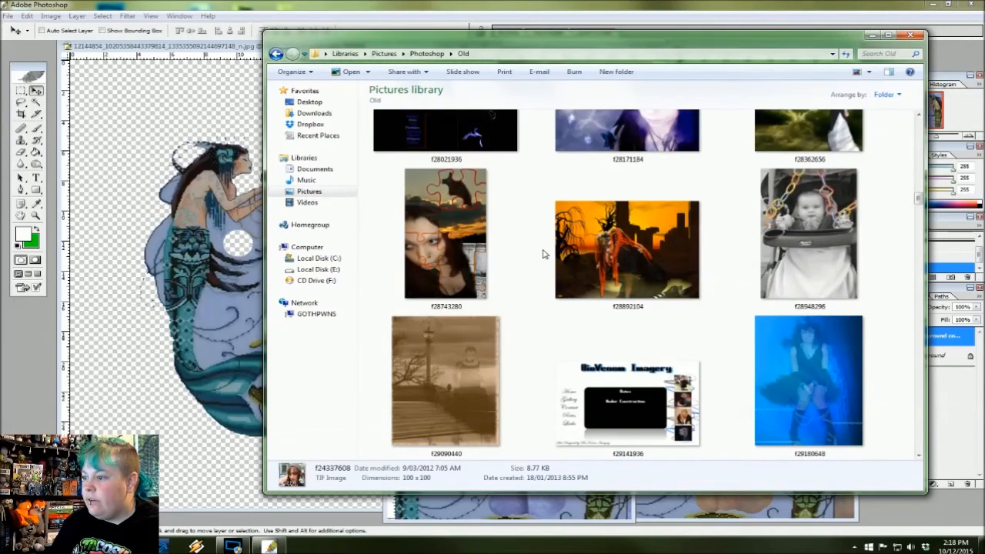
{"action": "scroll", "coordinate": [543, 253], "scroll_direction": "down", "scroll_amount": 4}
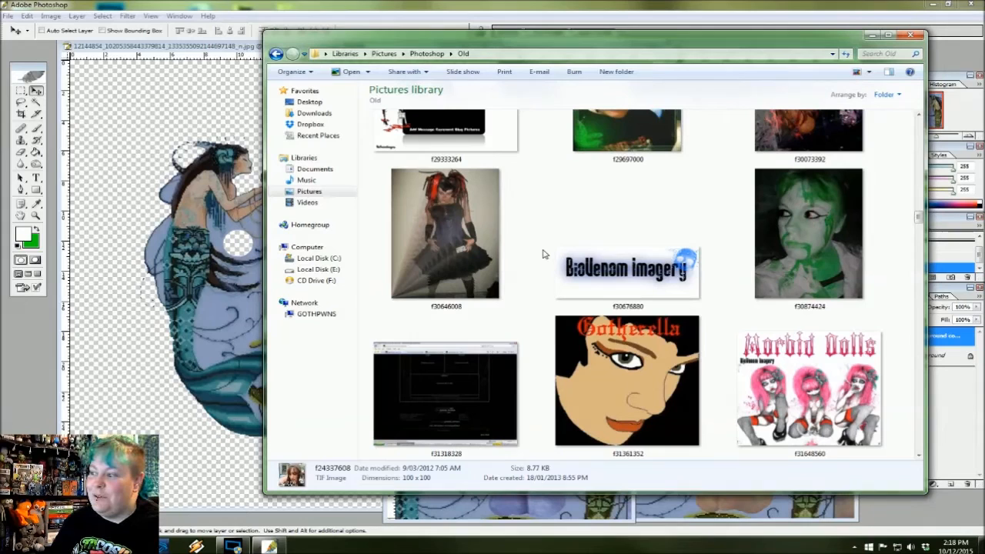
{"action": "scroll", "coordinate": [543, 254], "scroll_direction": "down", "scroll_amount": 2}
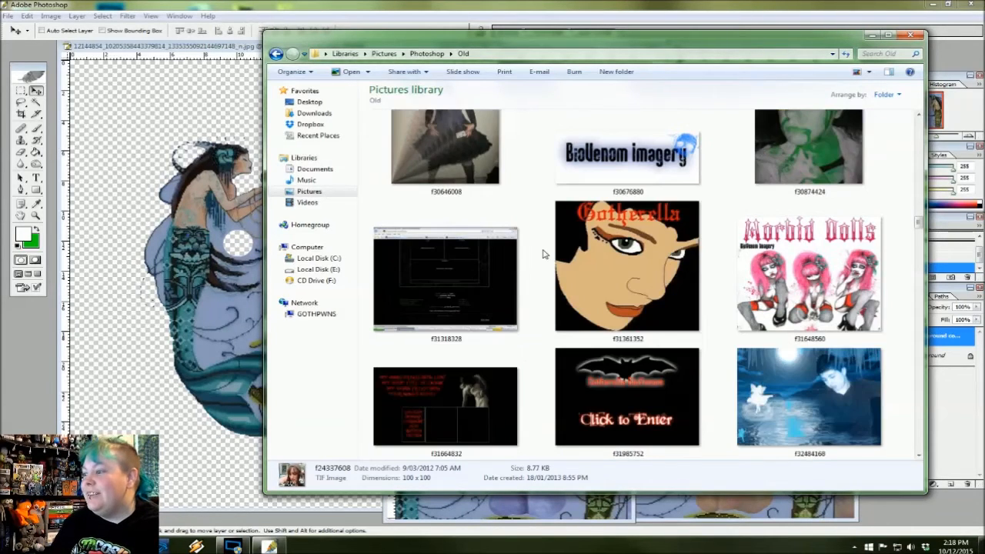
{"action": "scroll", "coordinate": [543, 254], "scroll_direction": "down", "scroll_amount": 2}
{"action": "scroll", "coordinate": [542, 254], "scroll_direction": "down", "scroll_amount": 2}
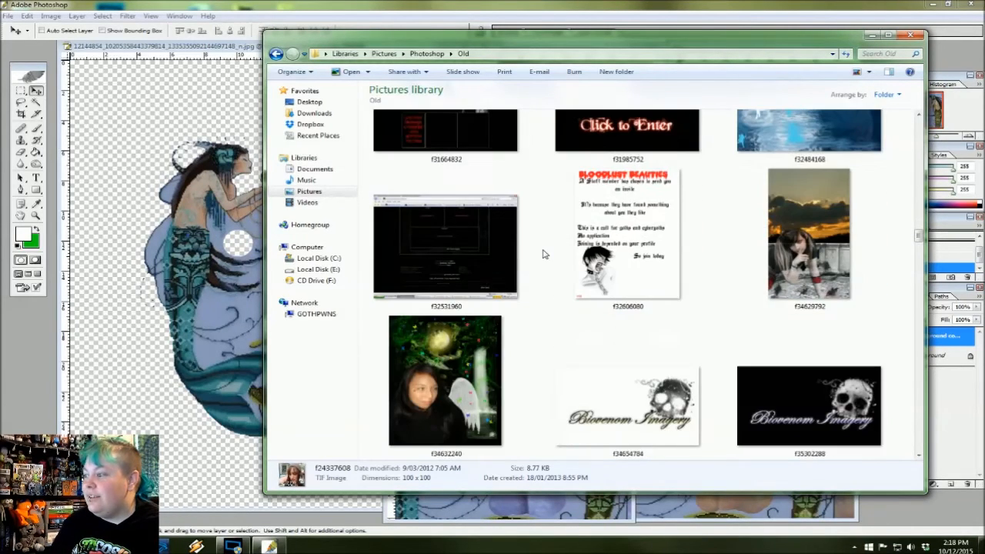
{"action": "scroll", "coordinate": [542, 254], "scroll_direction": "down", "scroll_amount": 2}
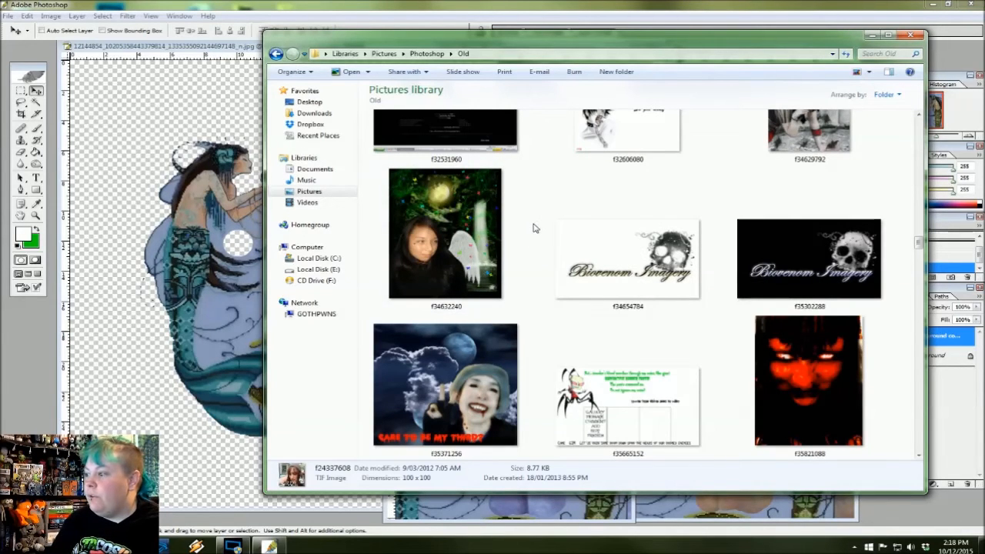
{"action": "double_click", "coordinate": [808, 381]}
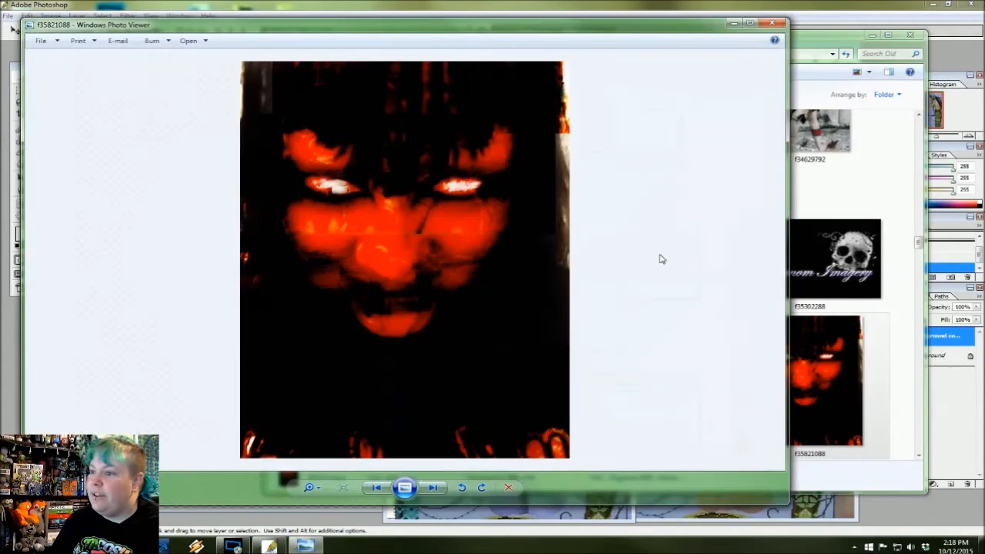
{"action": "left_click", "coordinate": [772, 23]}
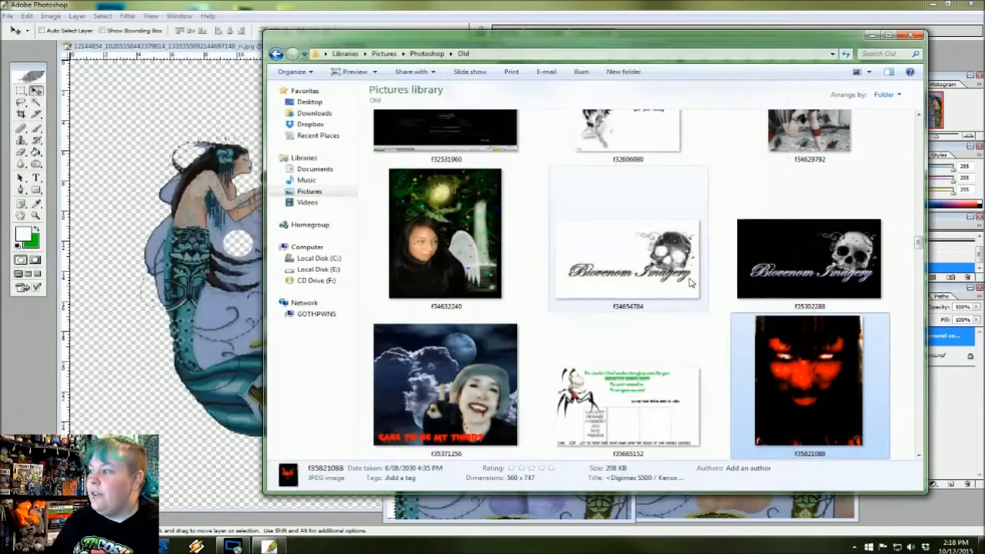
Step: Select the black Biovenom Imagery logo, look through the artworks beyond it and select the small avatar f40736088
{"action": "left_click", "coordinate": [738, 271]}
{"action": "scroll", "coordinate": [712, 257], "scroll_direction": "down", "scroll_amount": 2}
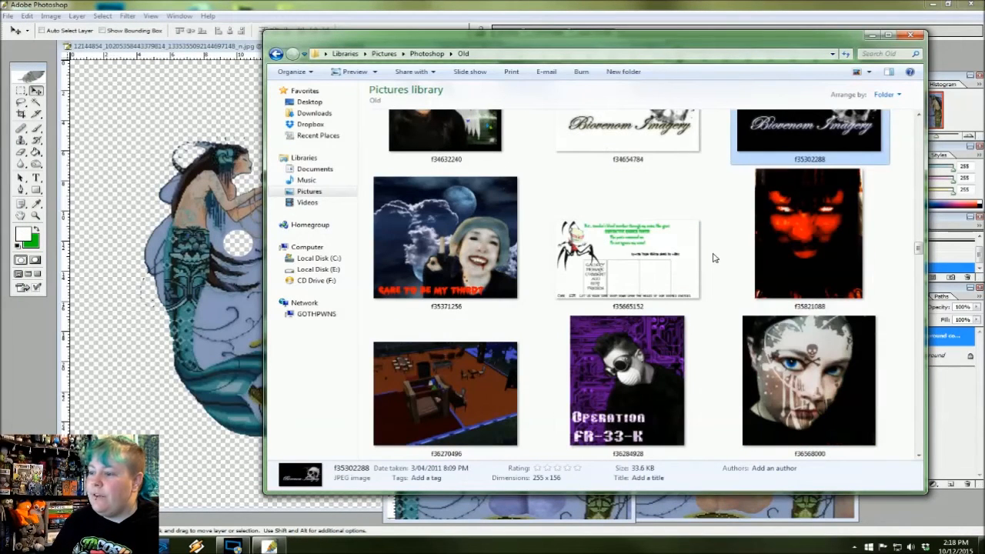
{"action": "scroll", "coordinate": [712, 257], "scroll_direction": "down", "scroll_amount": 2}
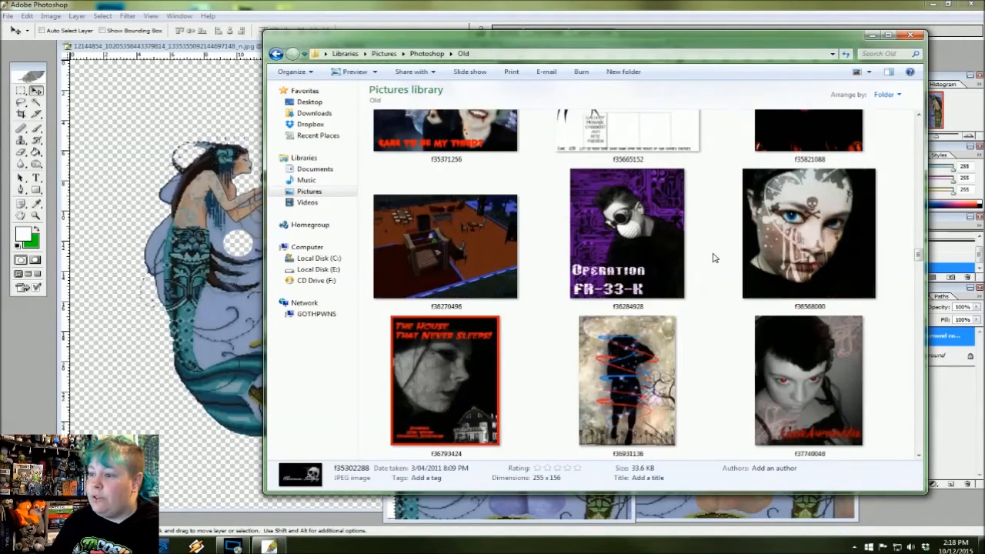
{"action": "scroll", "coordinate": [712, 257], "scroll_direction": "down", "scroll_amount": 4}
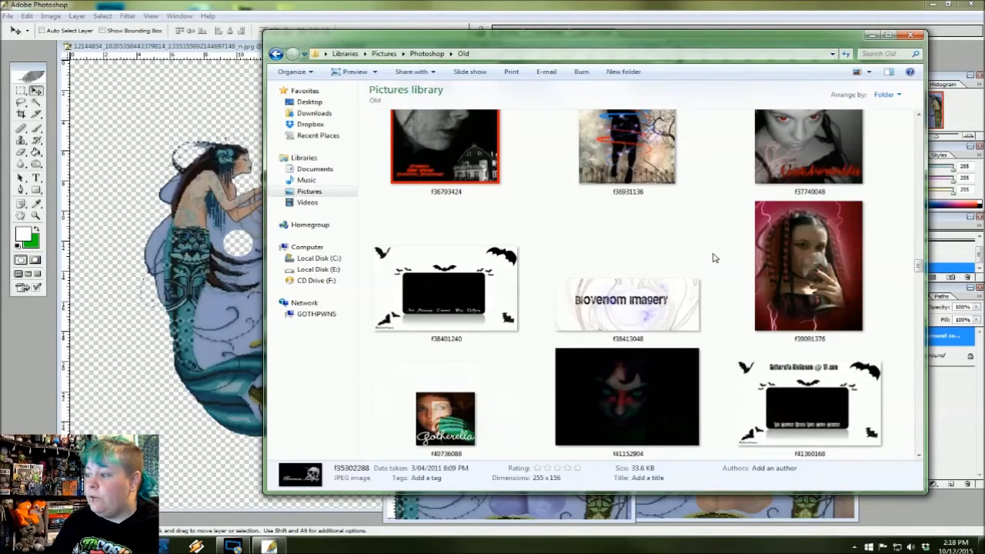
{"action": "scroll", "coordinate": [712, 258], "scroll_direction": "down", "scroll_amount": 2}
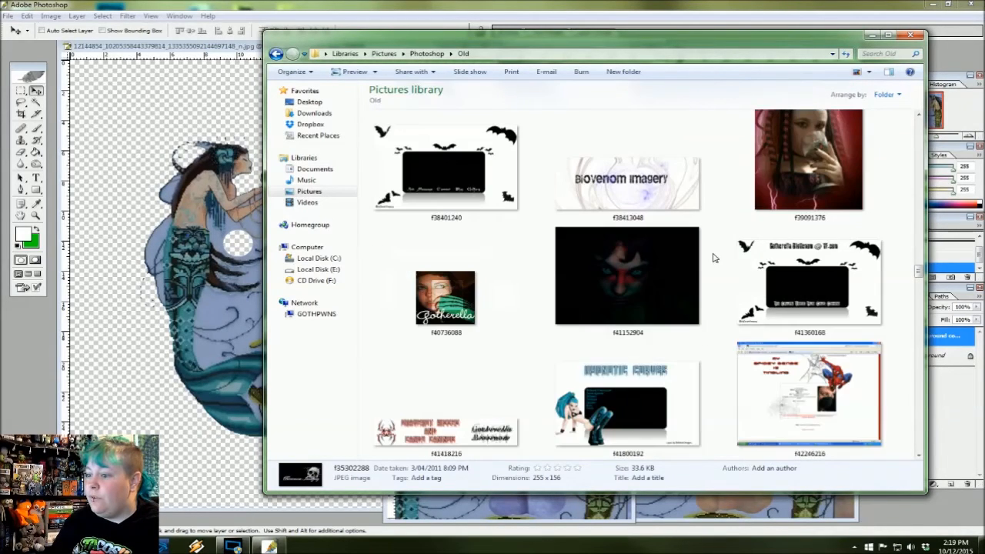
{"action": "left_click", "coordinate": [422, 299]}
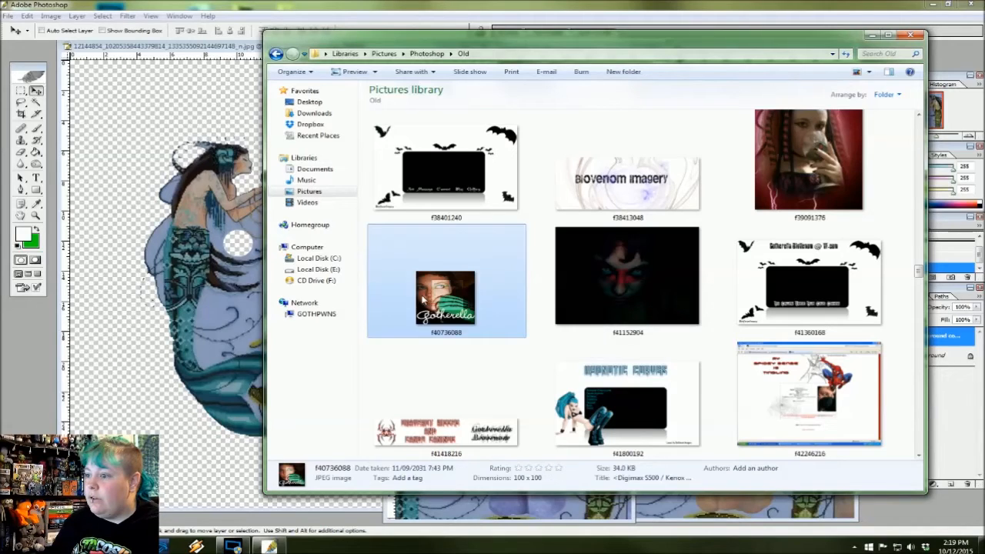
Step: Look through the rest of the Old folder's banners, portrait edits and layouts, down to the zombie me picture
{"action": "scroll", "coordinate": [527, 277], "scroll_direction": "down", "scroll_amount": 2}
{"action": "scroll", "coordinate": [531, 281], "scroll_direction": "down", "scroll_amount": 2}
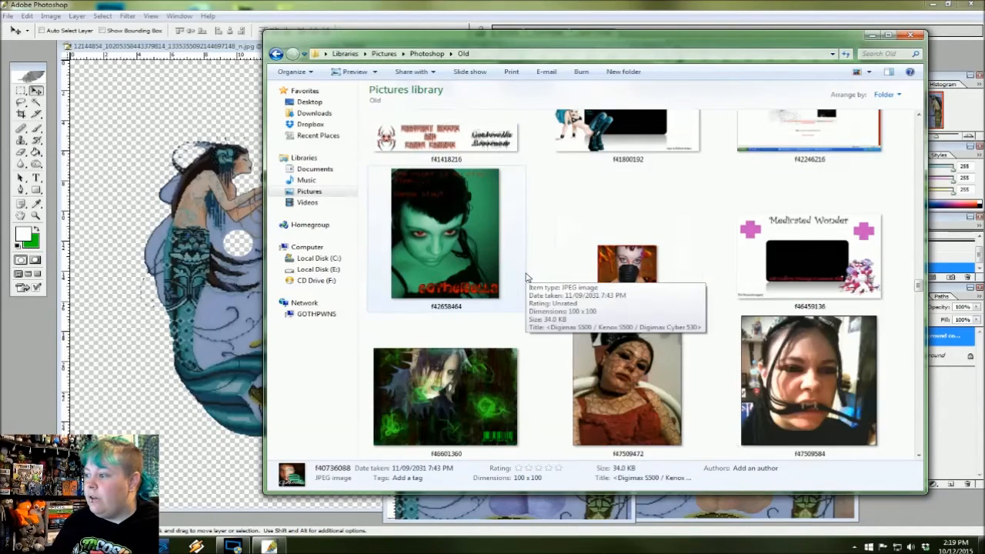
{"action": "scroll", "coordinate": [551, 226], "scroll_direction": "down", "scroll_amount": 2}
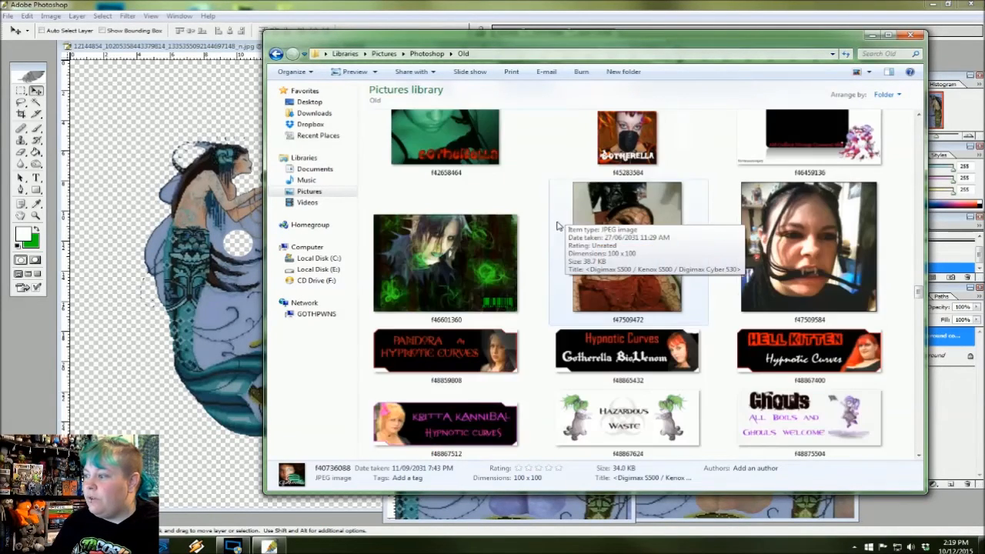
{"action": "scroll", "coordinate": [549, 228], "scroll_direction": "down", "scroll_amount": 3}
{"action": "scroll", "coordinate": [551, 228], "scroll_direction": "down", "scroll_amount": 2}
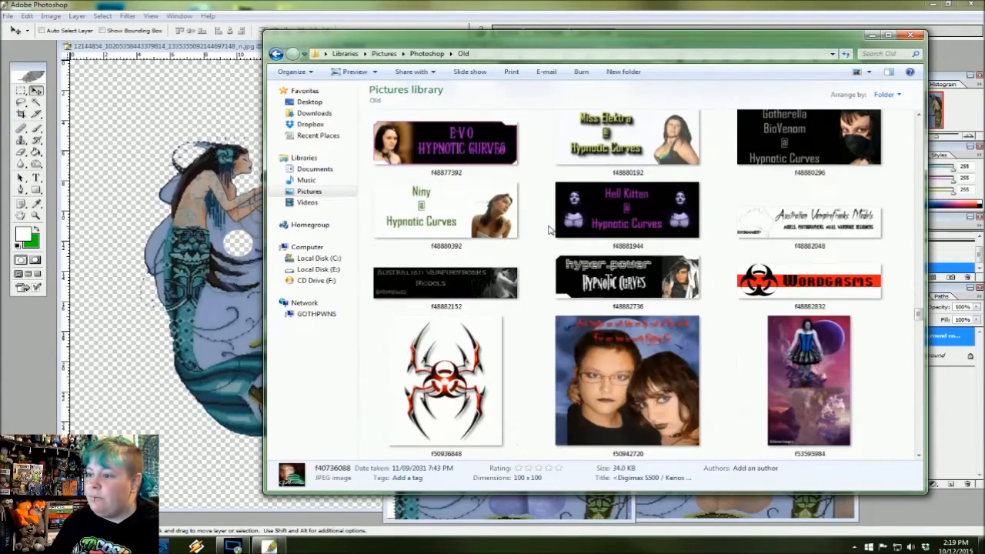
{"action": "scroll", "coordinate": [549, 229], "scroll_direction": "down", "scroll_amount": 2}
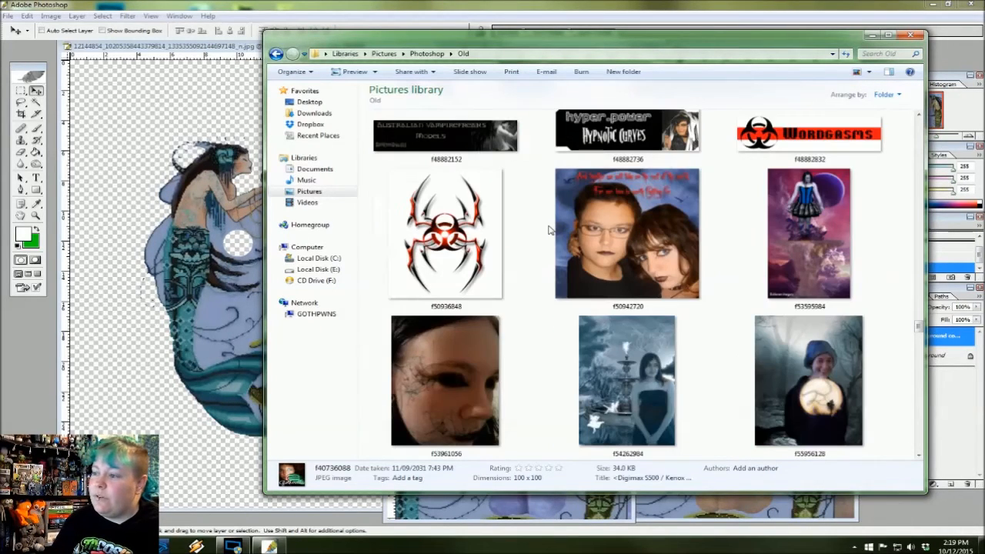
{"action": "scroll", "coordinate": [550, 229], "scroll_direction": "down", "scroll_amount": 2}
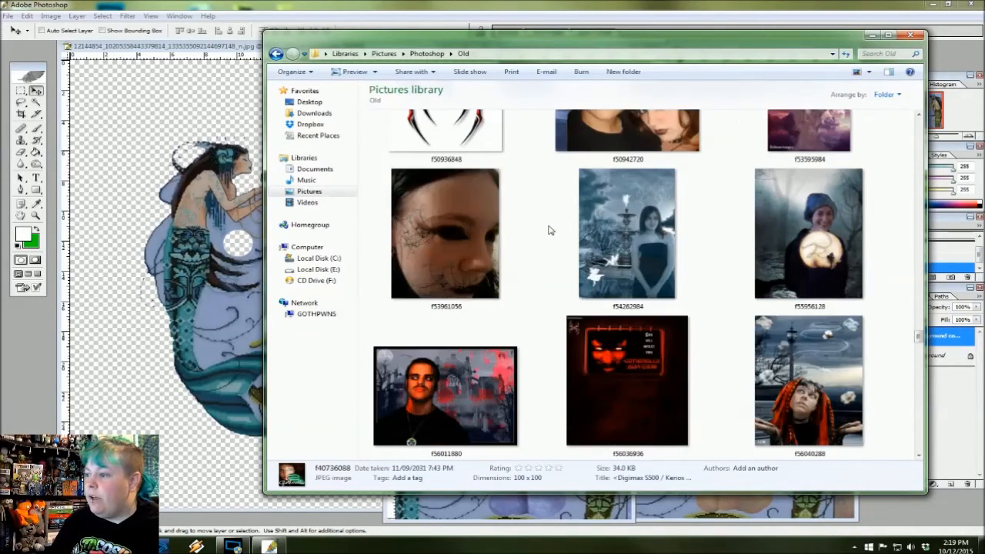
{"action": "scroll", "coordinate": [549, 229], "scroll_direction": "down", "scroll_amount": 2}
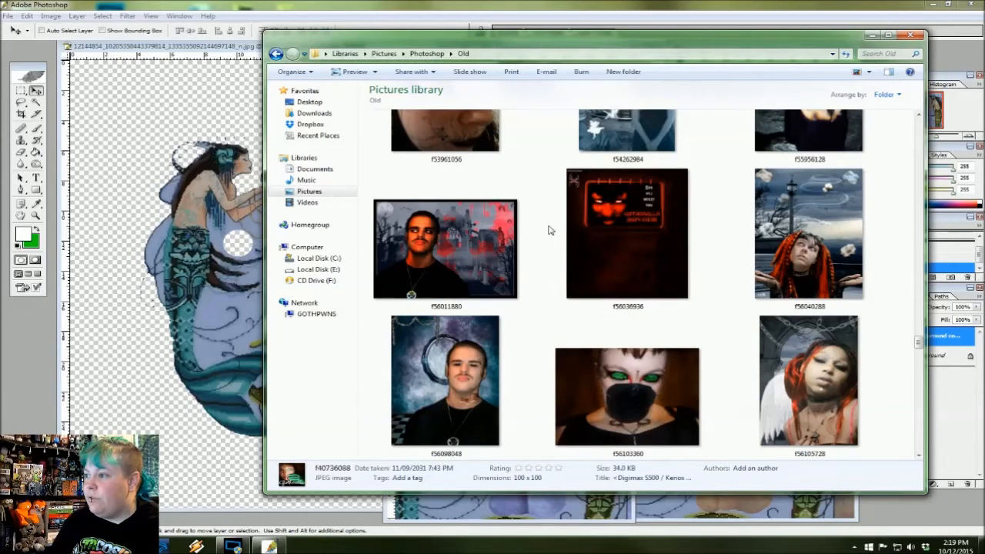
{"action": "scroll", "coordinate": [550, 229], "scroll_direction": "down", "scroll_amount": 2}
{"action": "scroll", "coordinate": [549, 229], "scroll_direction": "down", "scroll_amount": 2}
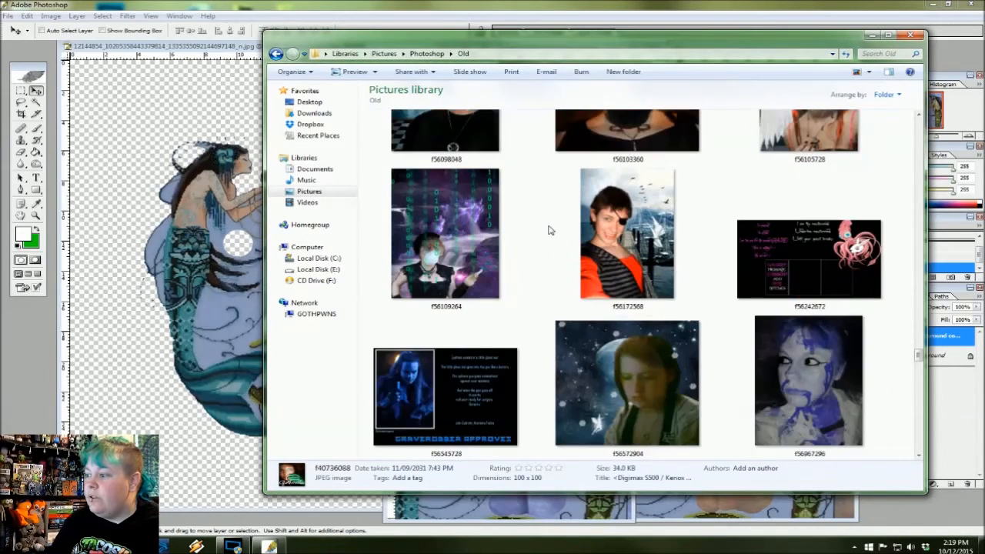
{"action": "scroll", "coordinate": [549, 229], "scroll_direction": "down", "scroll_amount": 2}
{"action": "scroll", "coordinate": [549, 229], "scroll_direction": "down", "scroll_amount": 2}
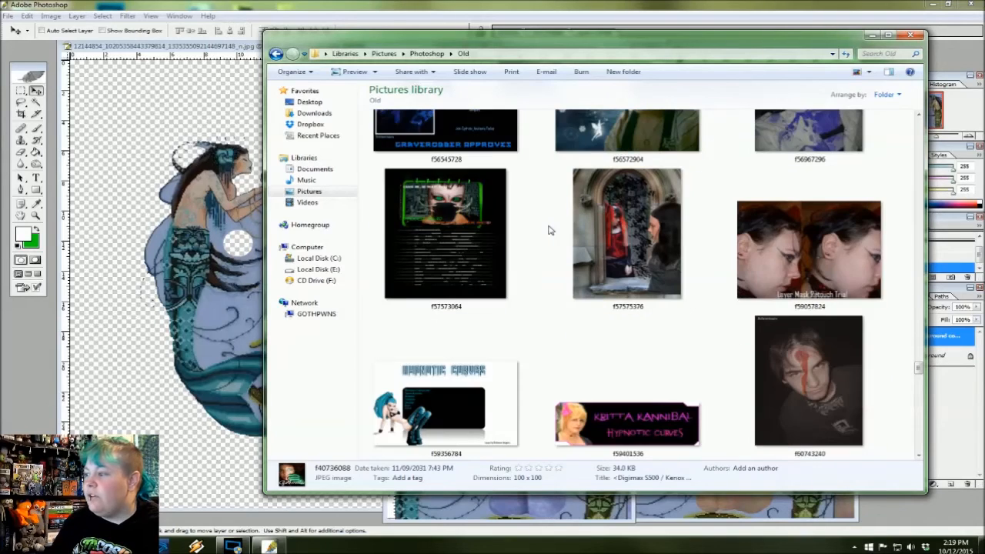
{"action": "scroll", "coordinate": [549, 229], "scroll_direction": "down", "scroll_amount": 2}
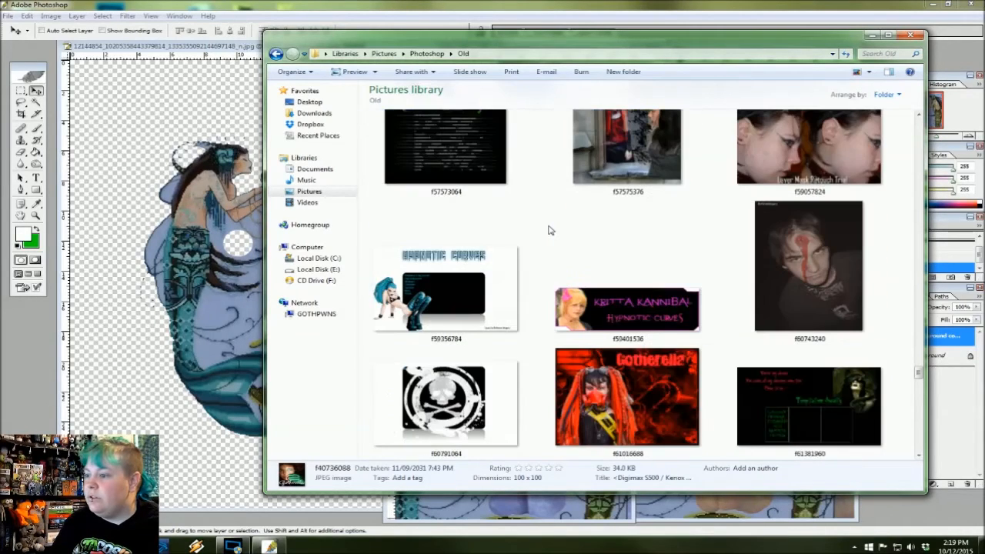
{"action": "scroll", "coordinate": [549, 229], "scroll_direction": "down", "scroll_amount": 6}
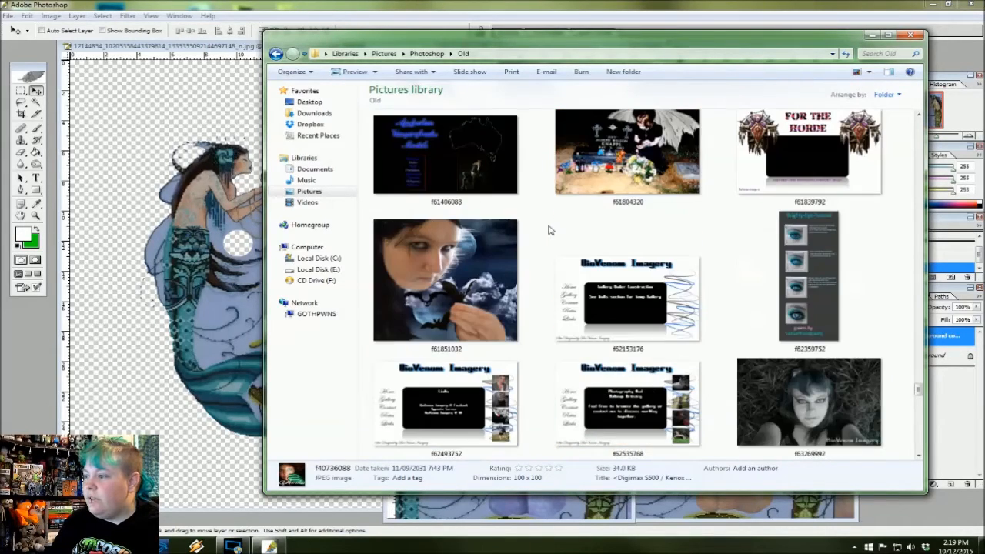
{"action": "scroll", "coordinate": [550, 229], "scroll_direction": "down", "scroll_amount": 2}
{"action": "scroll", "coordinate": [549, 229], "scroll_direction": "down", "scroll_amount": 8}
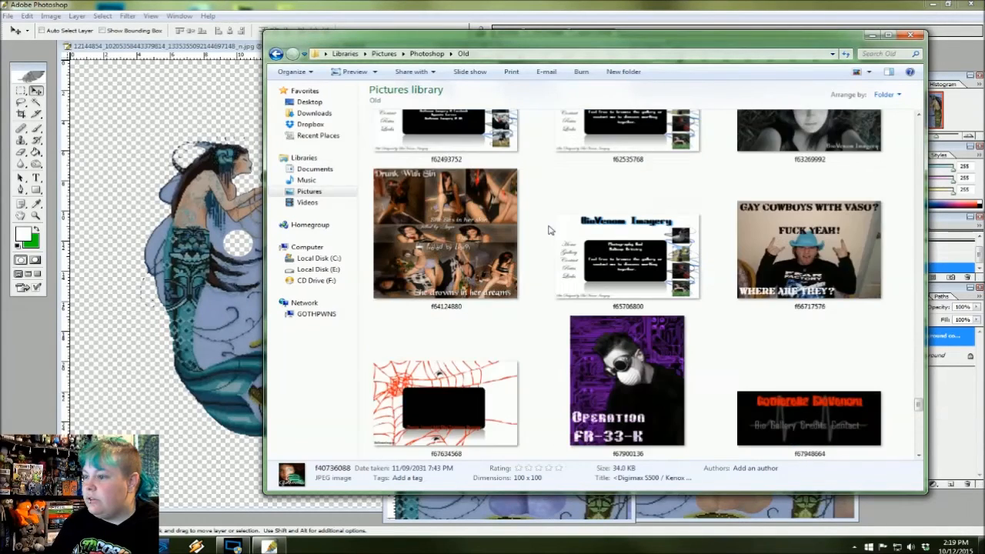
{"action": "scroll", "coordinate": [550, 229], "scroll_direction": "down", "scroll_amount": 6}
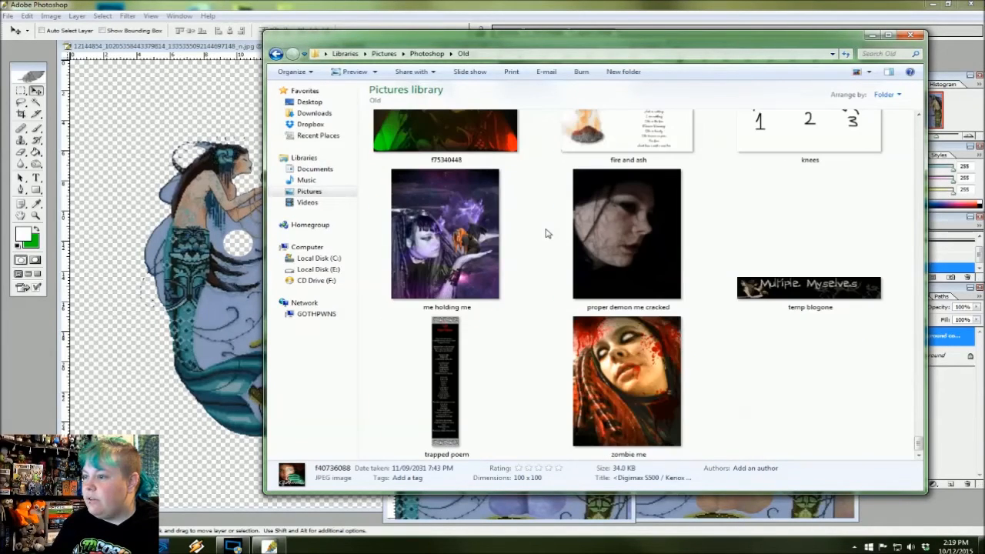
Step: Skim back over the Old folder's pictures and return to the Photoshop folder
{"action": "scroll", "coordinate": [546, 233], "scroll_direction": "up", "scroll_amount": 15}
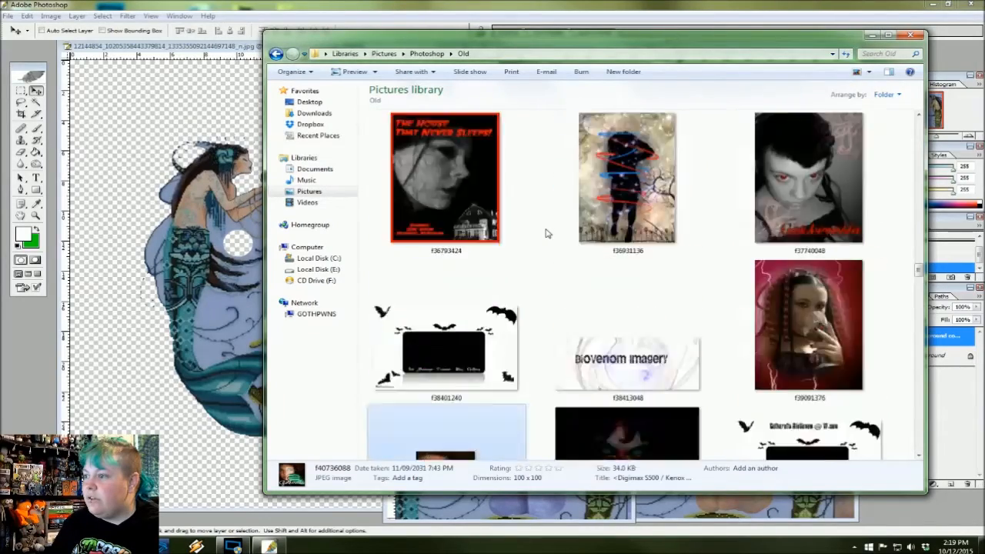
{"action": "scroll", "coordinate": [545, 233], "scroll_direction": "up", "scroll_amount": 15}
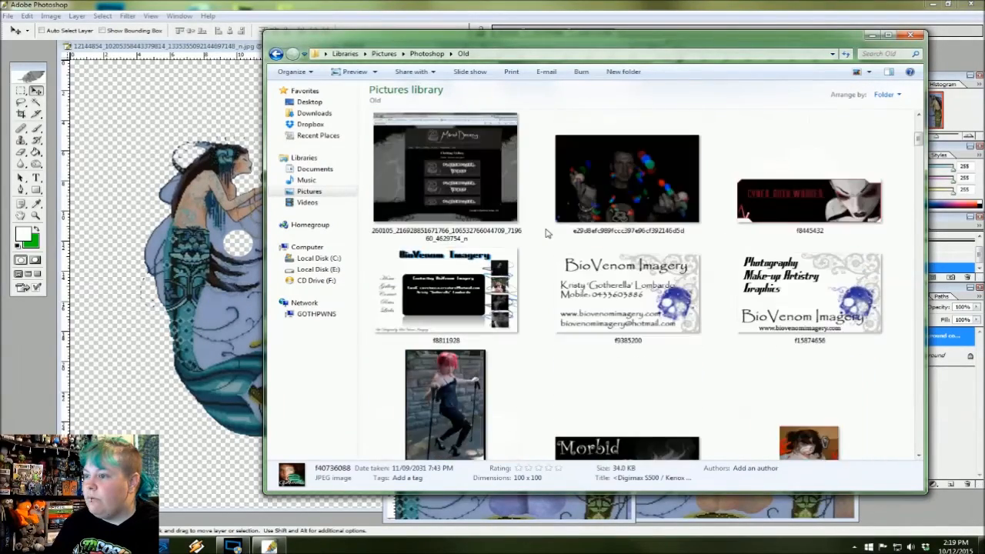
{"action": "scroll", "coordinate": [545, 233], "scroll_direction": "up", "scroll_amount": 5}
{"action": "left_click", "coordinate": [275, 54]}
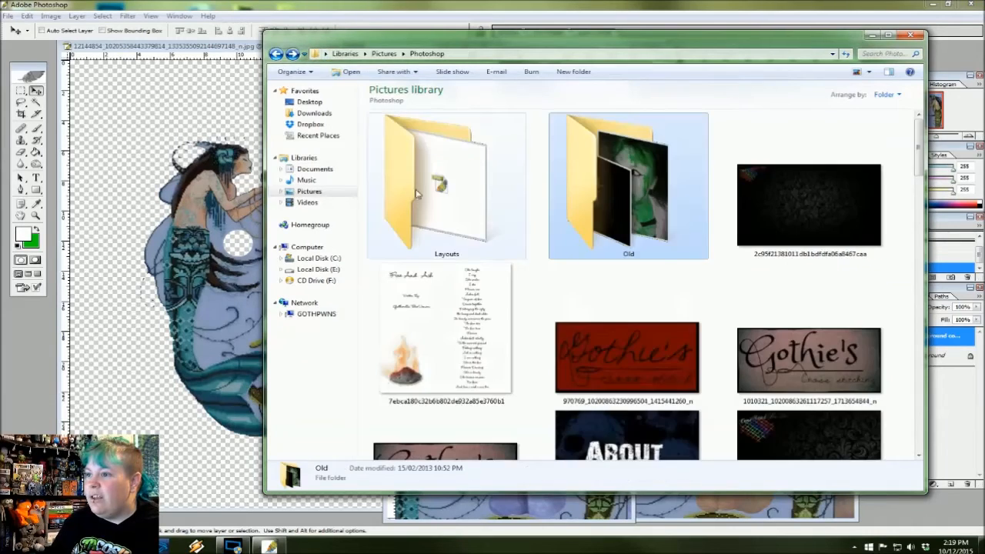
Step: Open the Layouts folder, view the contents of its Text boxes folder and return to Layouts
{"action": "double_click", "coordinate": [415, 194]}
{"action": "scroll", "coordinate": [530, 264], "scroll_direction": "down", "scroll_amount": 2}
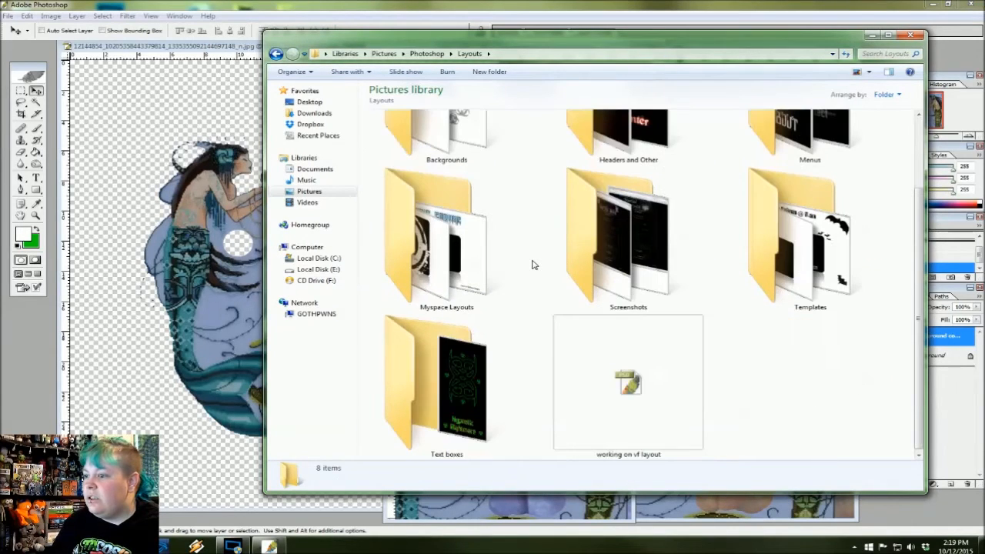
{"action": "double_click", "coordinate": [494, 341]}
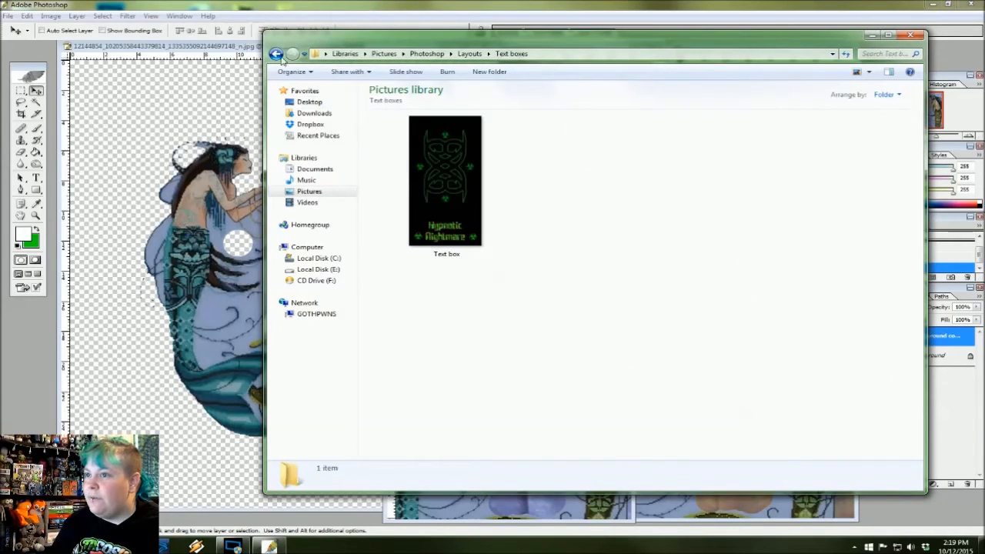
{"action": "left_click", "coordinate": [276, 54]}
Step: Open the Myspace Layouts folder and look through all the layouts in its check yes juliet folder
{"action": "double_click", "coordinate": [435, 230]}
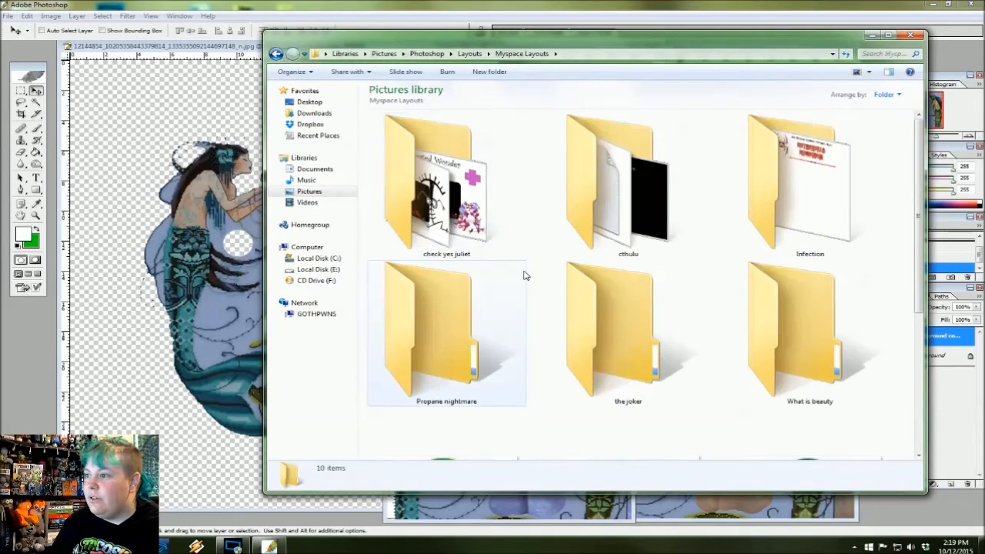
{"action": "double_click", "coordinate": [446, 209]}
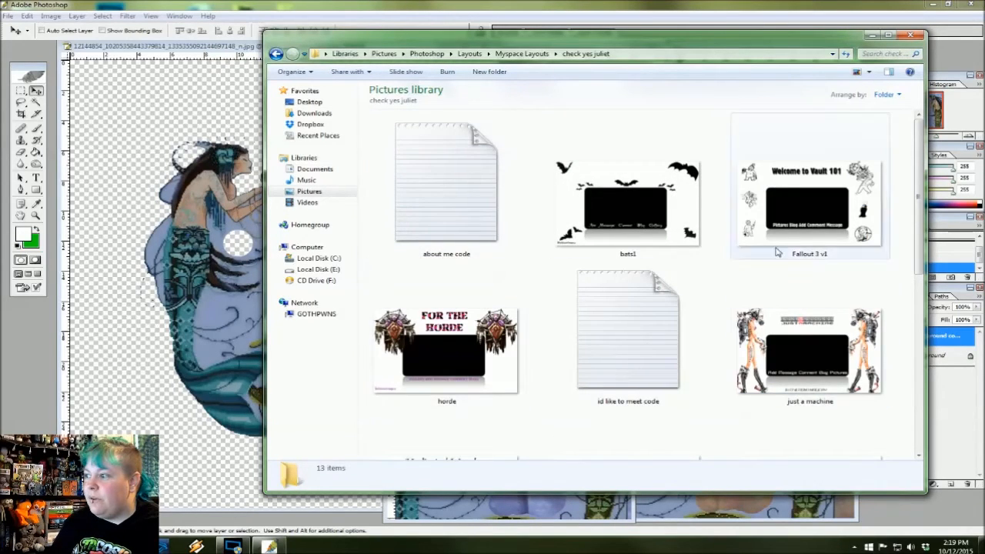
{"action": "scroll", "coordinate": [711, 251], "scroll_direction": "down", "scroll_amount": 2}
{"action": "scroll", "coordinate": [712, 251], "scroll_direction": "down", "scroll_amount": 3}
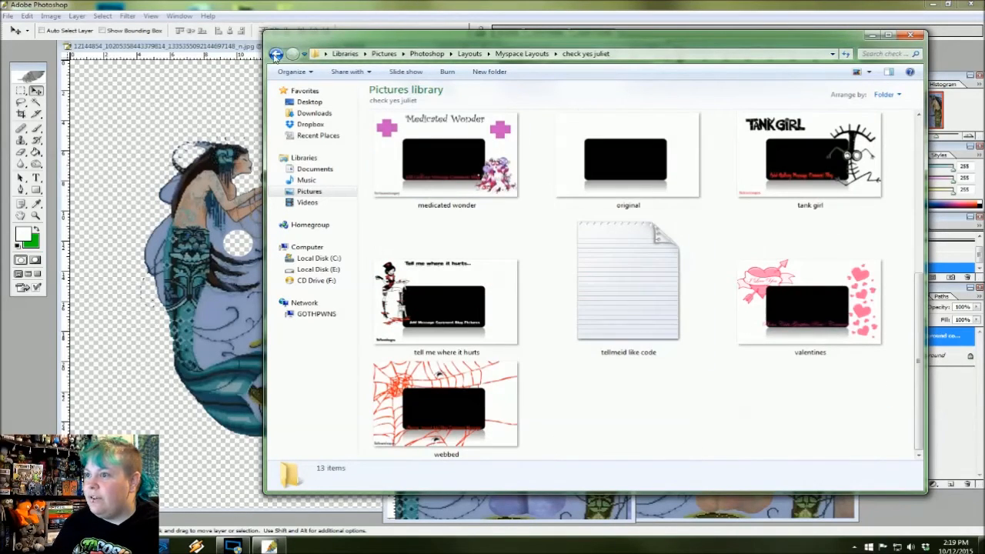
Step: View the contents of the cthulu and Propane nightmare folders and return to Myspace Layouts
{"action": "left_click", "coordinate": [276, 54]}
{"action": "double_click", "coordinate": [600, 231]}
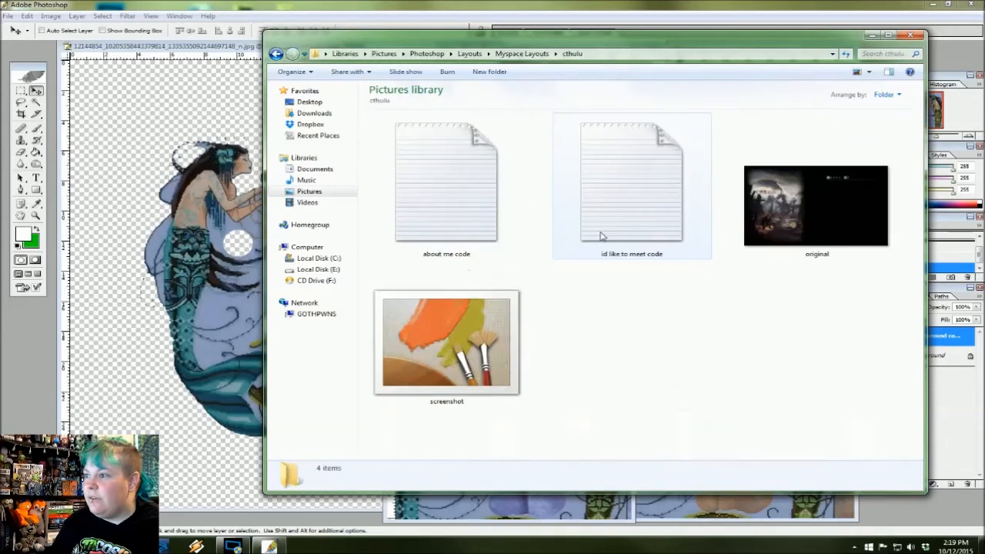
{"action": "key", "text": "BackSpace"}
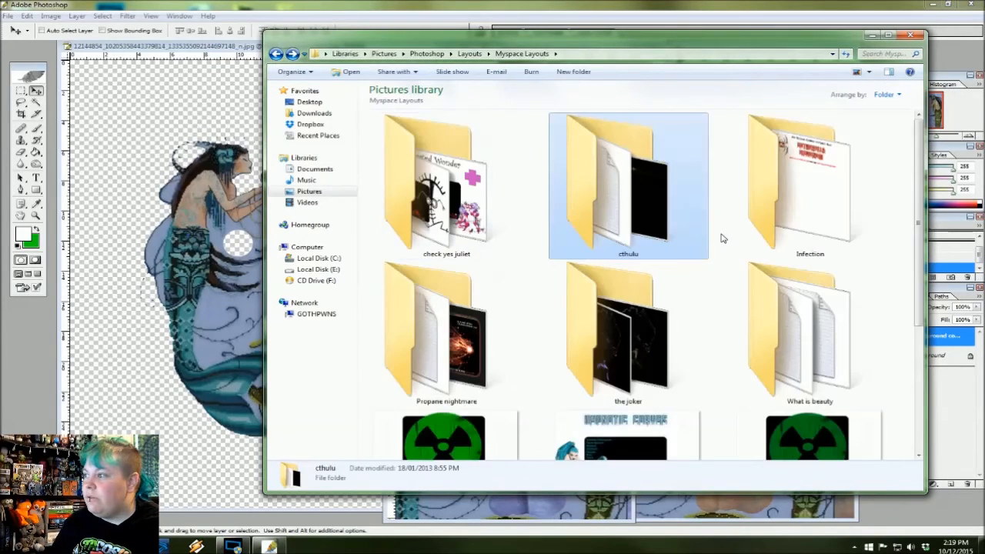
{"action": "scroll", "coordinate": [723, 240], "scroll_direction": "down", "scroll_amount": 1}
{"action": "double_click", "coordinate": [525, 278]}
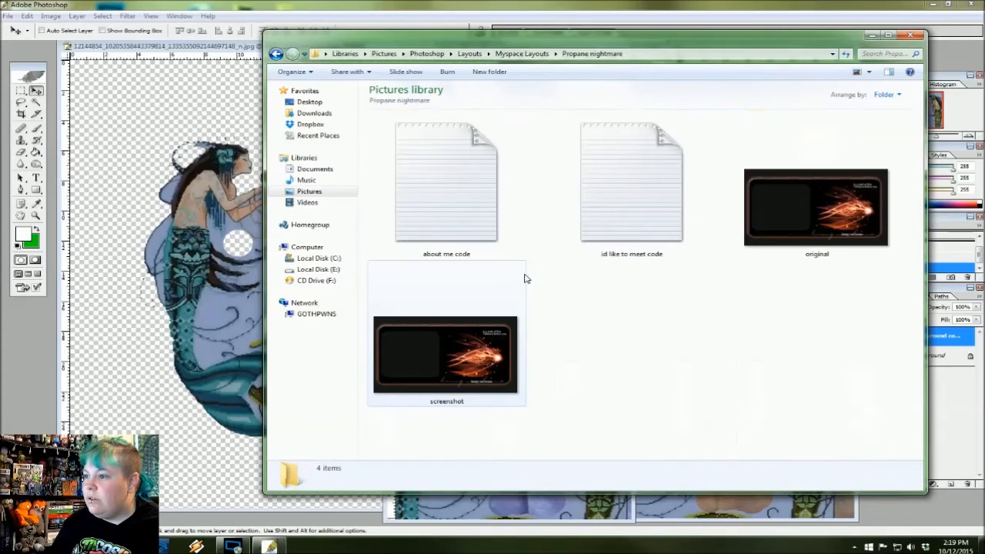
{"action": "left_click", "coordinate": [275, 53]}
{"action": "scroll", "coordinate": [592, 306], "scroll_direction": "down", "scroll_amount": 3}
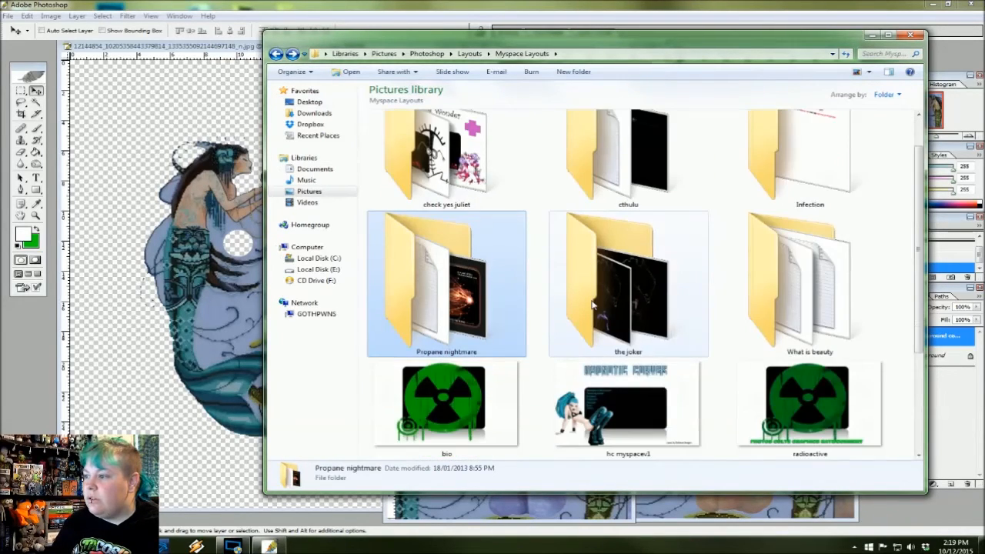
Step: Go back to the Layouts folder and look through the website captures in its Screenshots folder
{"action": "left_click", "coordinate": [275, 53]}
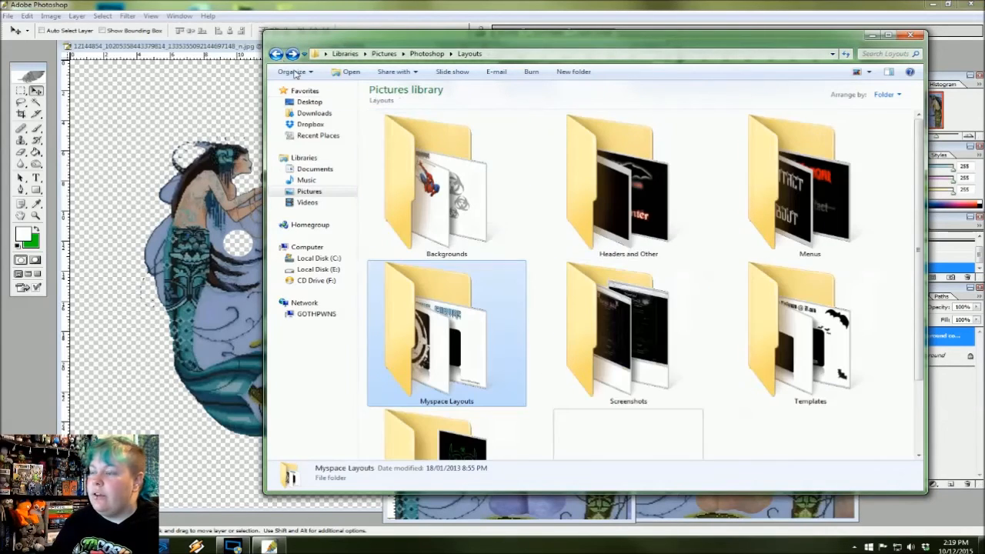
{"action": "double_click", "coordinate": [651, 299]}
{"action": "scroll", "coordinate": [524, 241], "scroll_direction": "down", "scroll_amount": 2}
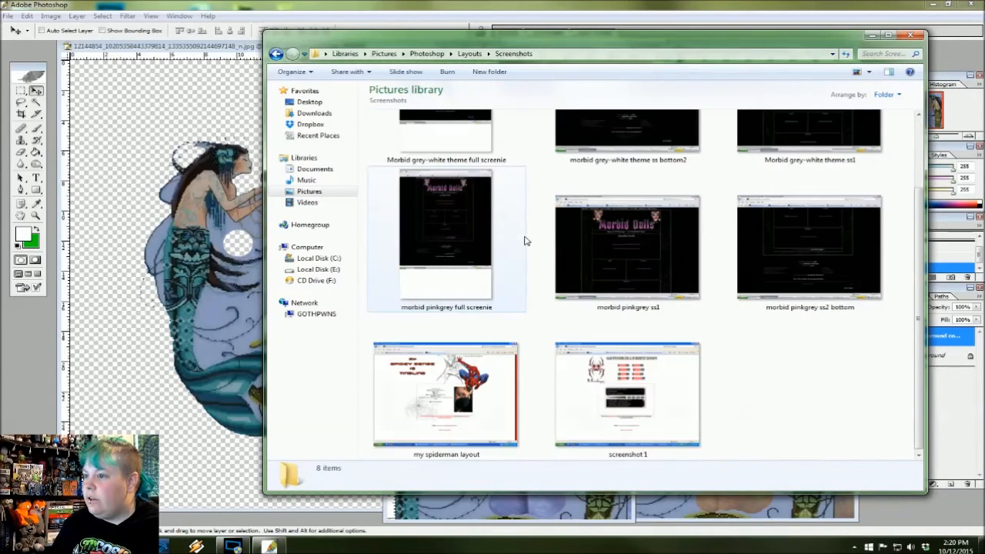
{"action": "scroll", "coordinate": [525, 241], "scroll_direction": "up", "scroll_amount": 2}
Step: Return to the main Photoshop folder and look through its banners and Gothie Blogs scene images
{"action": "left_click", "coordinate": [276, 53]}
{"action": "left_click", "coordinate": [275, 53]}
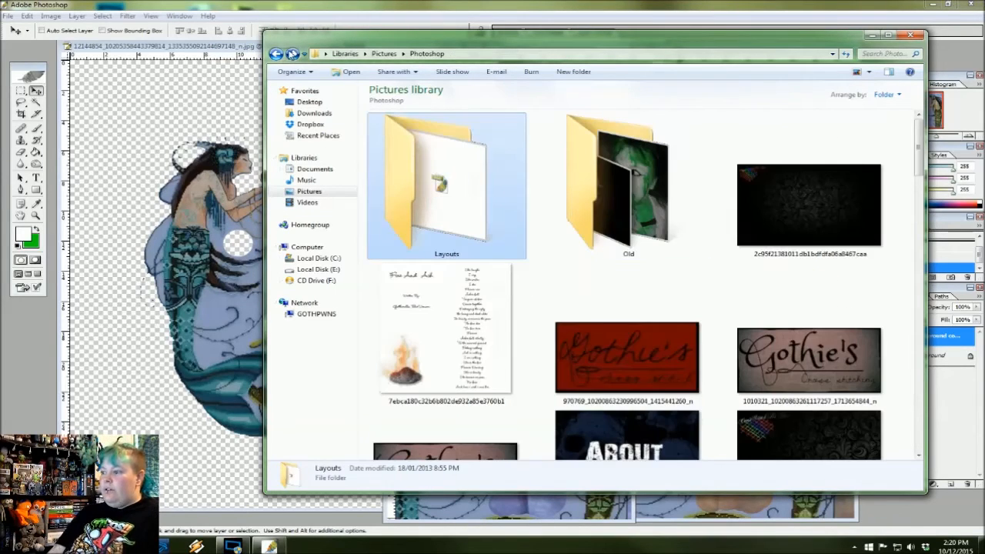
{"action": "scroll", "coordinate": [749, 283], "scroll_direction": "down", "scroll_amount": 10}
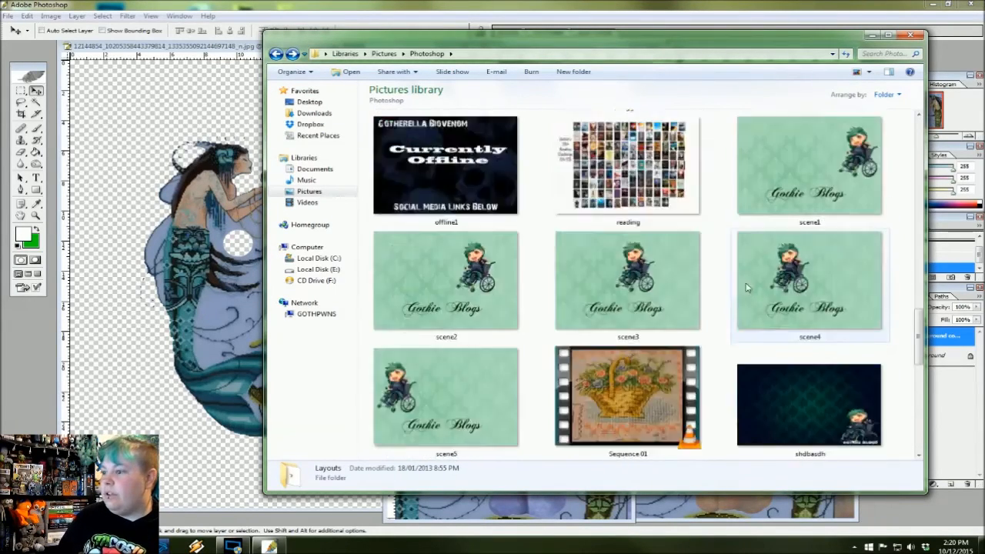
{"action": "scroll", "coordinate": [743, 283], "scroll_direction": "down", "scroll_amount": 5}
Step: Go back to the Pictures library and minimize the file window to return to the mermaid mock-ups in Photoshop
{"action": "scroll", "coordinate": [696, 384], "scroll_direction": "up", "scroll_amount": 15}
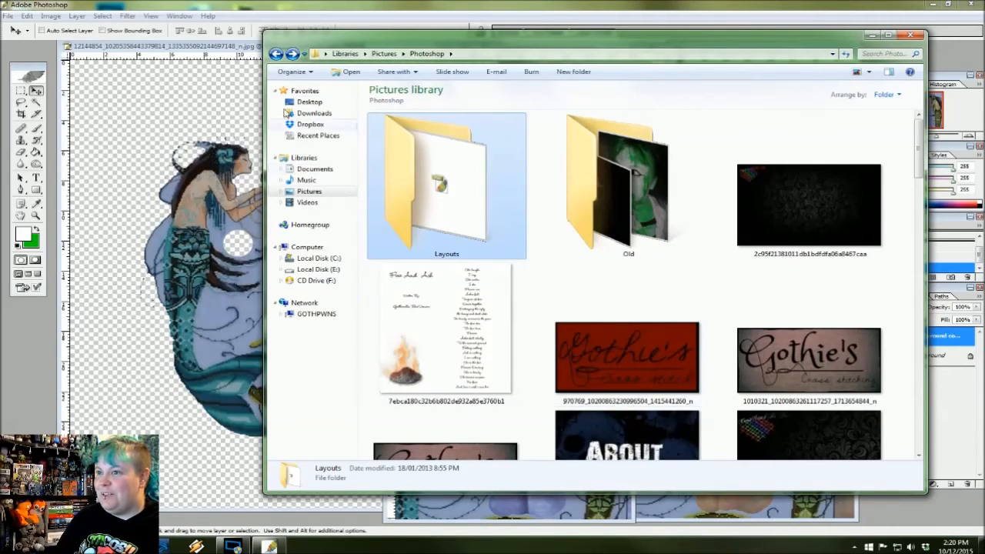
{"action": "left_click", "coordinate": [275, 54]}
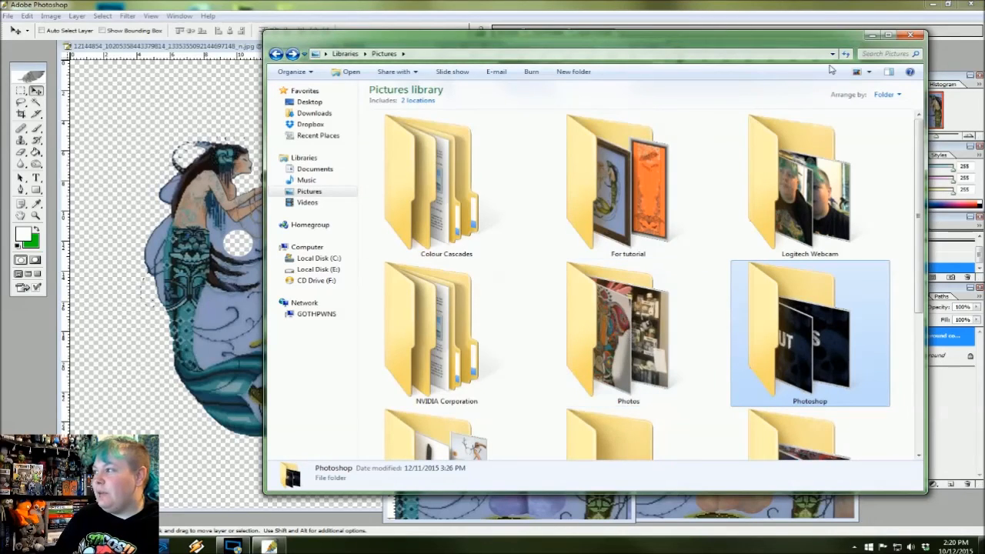
{"action": "left_click", "coordinate": [871, 34]}
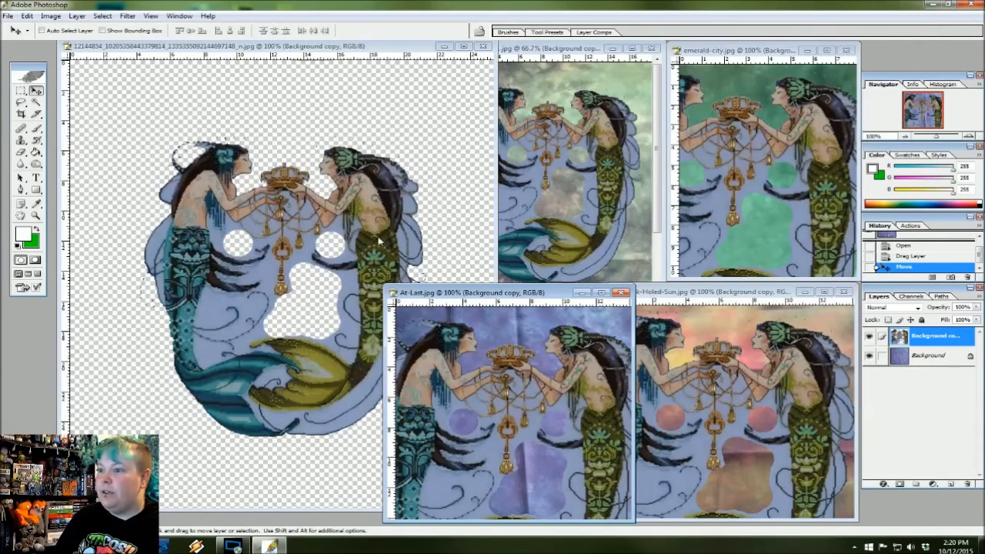